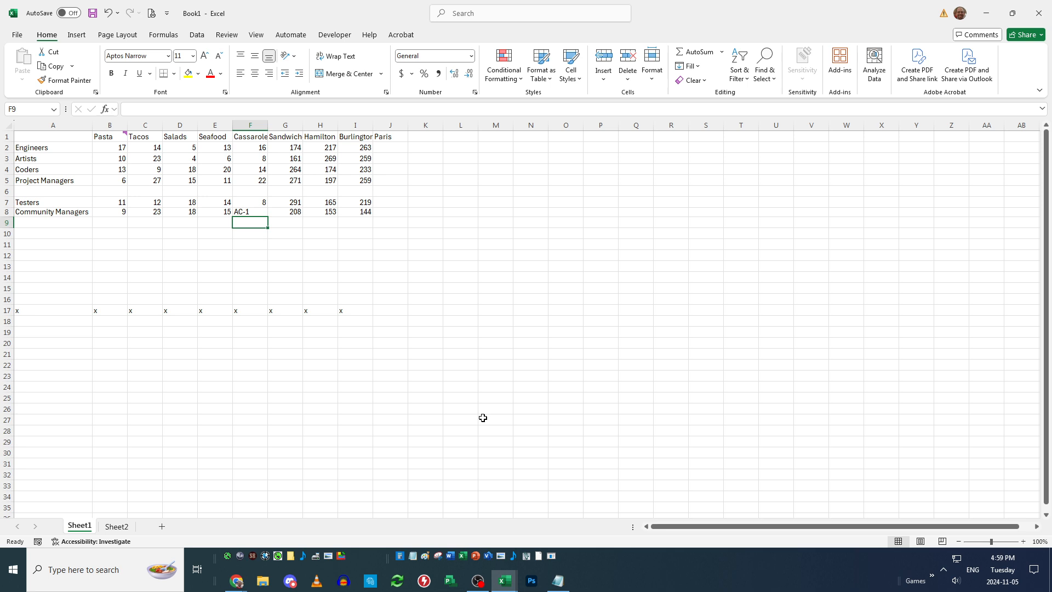
Search Sheet1 for the text "coders", stepping through the matches, and close the search dialog
key("ctrl+f")
left_click_drag(146, 333, 648, 228)
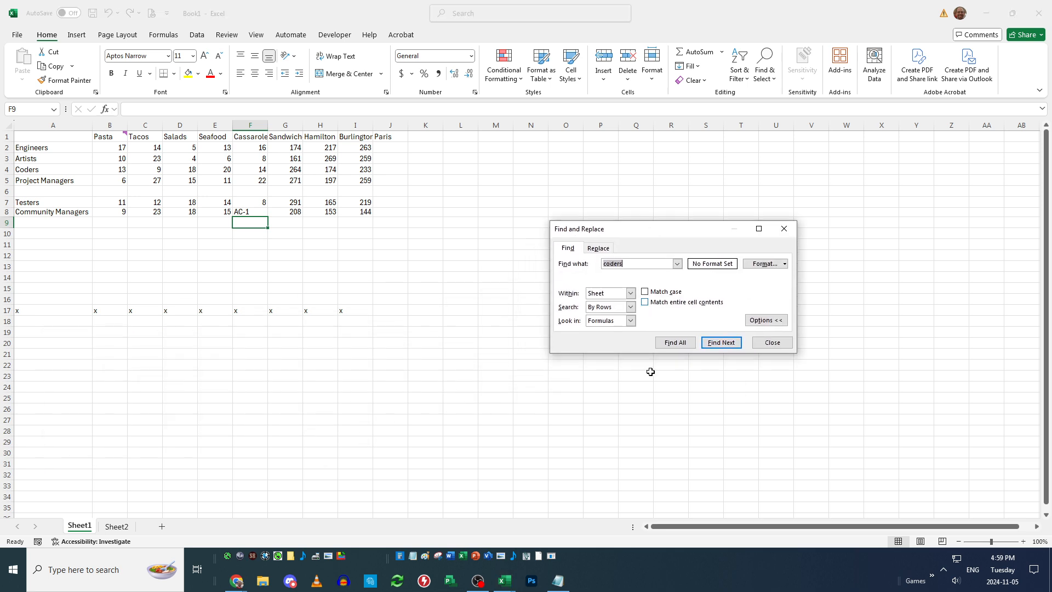
left_click(639, 264)
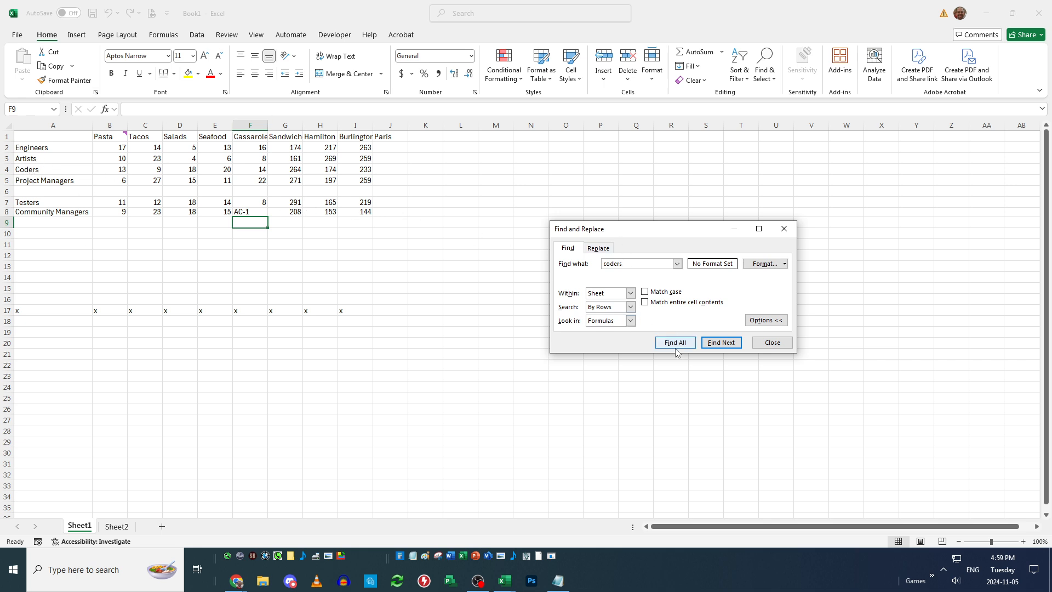
left_click(722, 342)
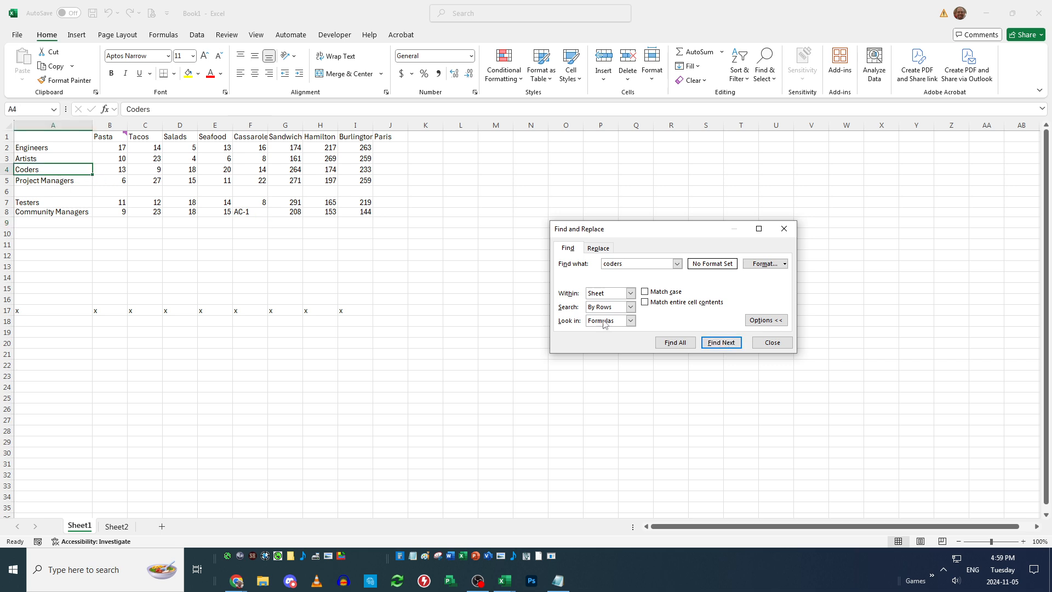
left_click(722, 343)
left_click(782, 227)
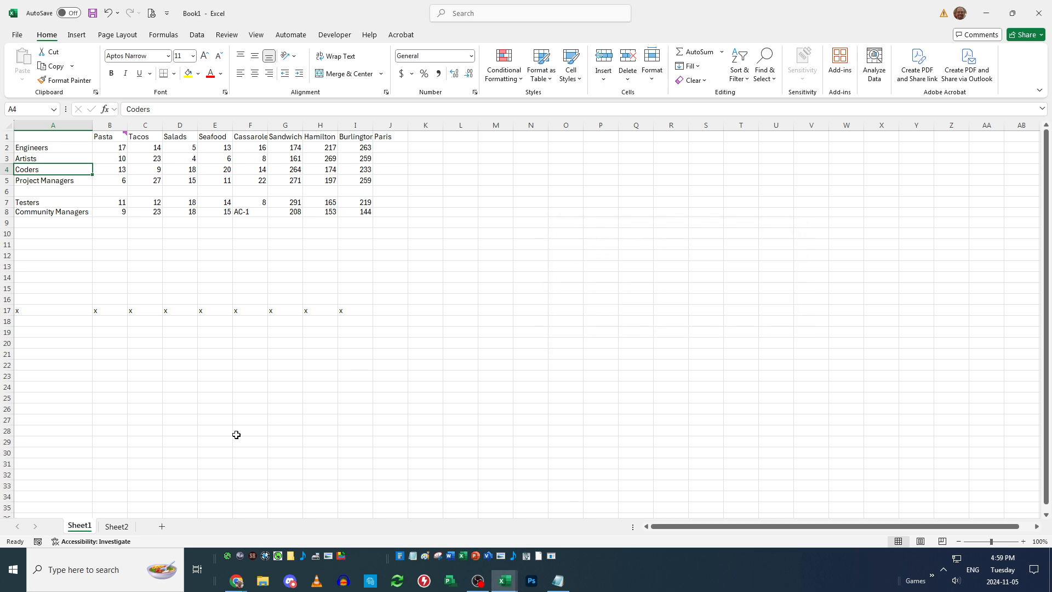
Check the Coders entry in cell A4 of Sheet2 and return to Sheet1
left_click(125, 529)
left_click(101, 255)
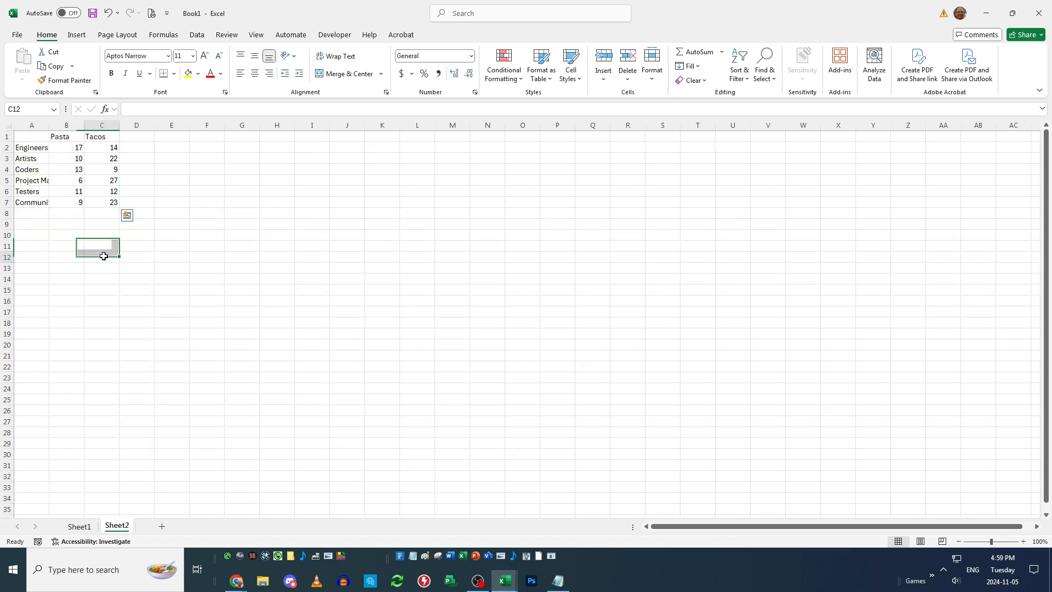
left_click(44, 171)
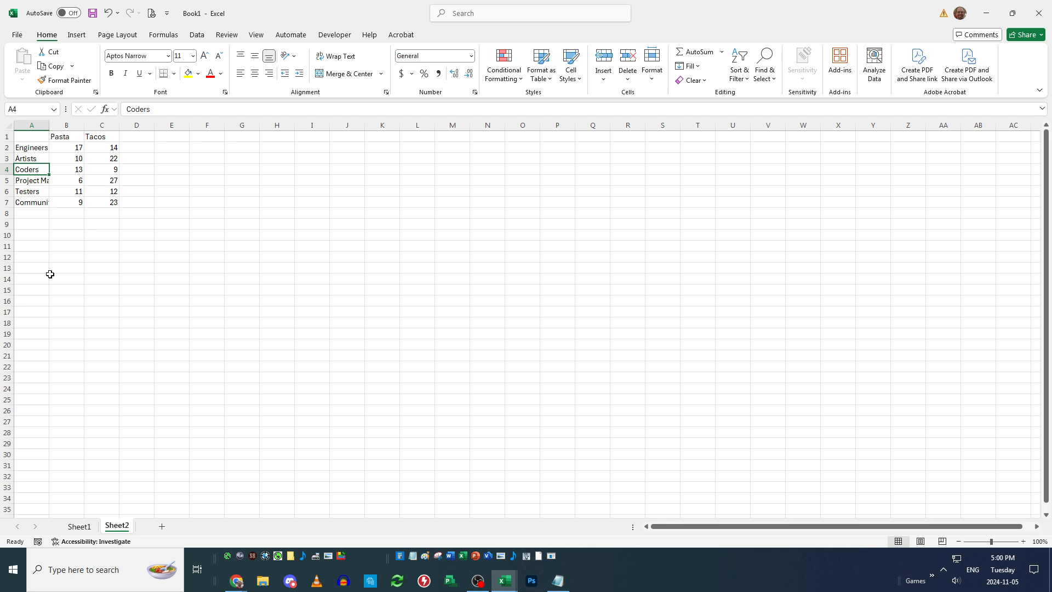
left_click(82, 526)
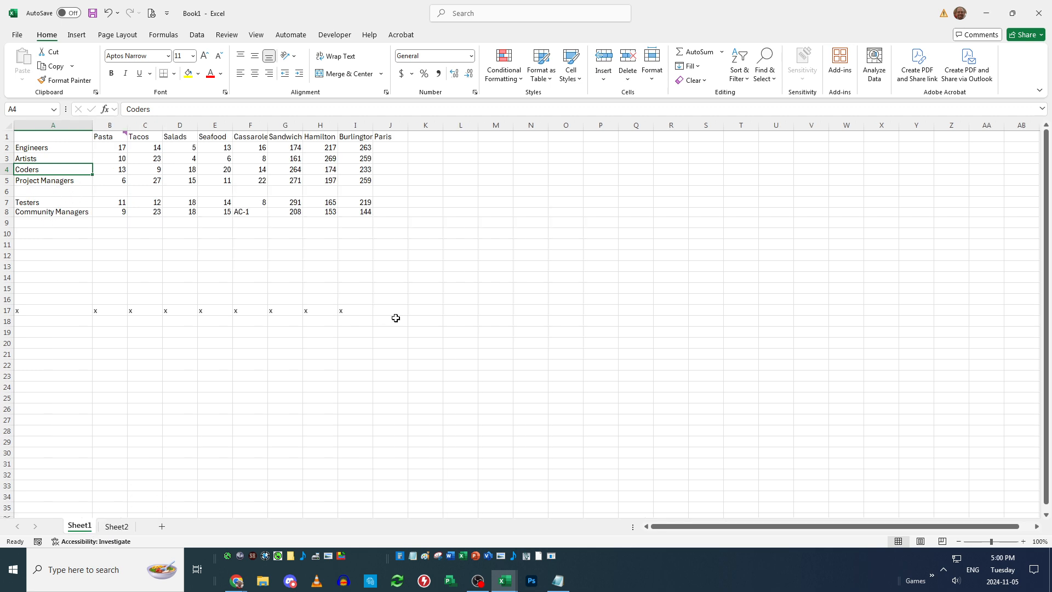
Repeat the search for "coders" within the current sheet, starting from an empty cell on Sheet1
left_click(413, 320)
key("ctrl+f")
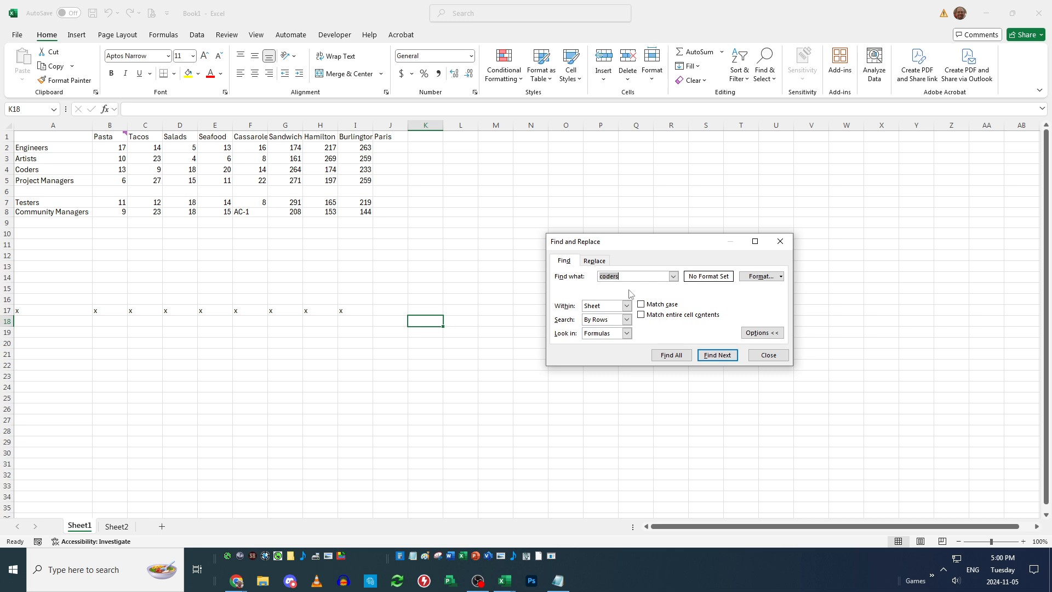
left_click(731, 364)
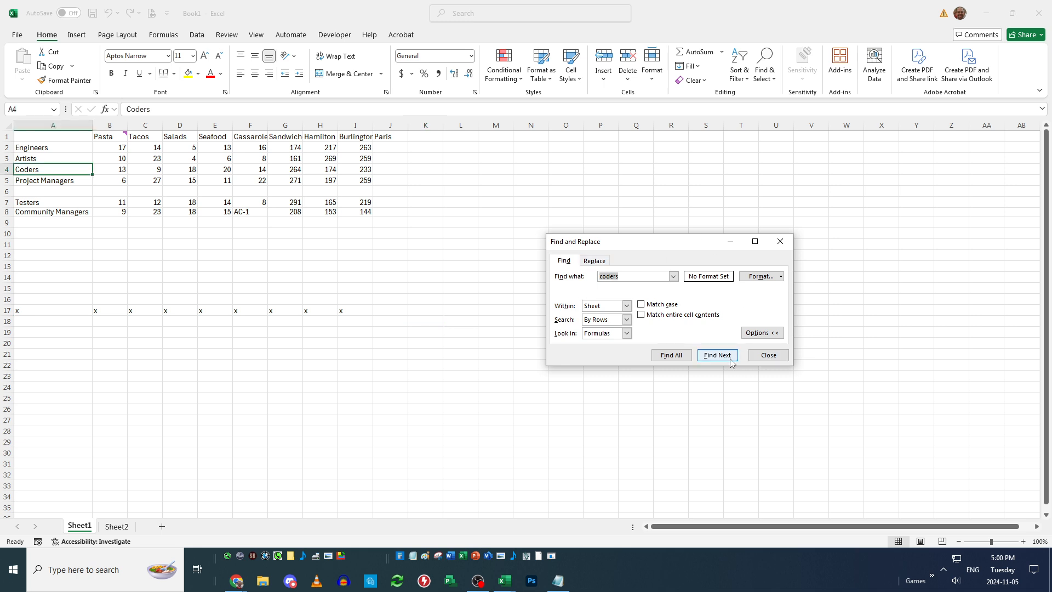
left_click(731, 364)
Search the sheet for 27 and advance through the cells that contain it
type("27")
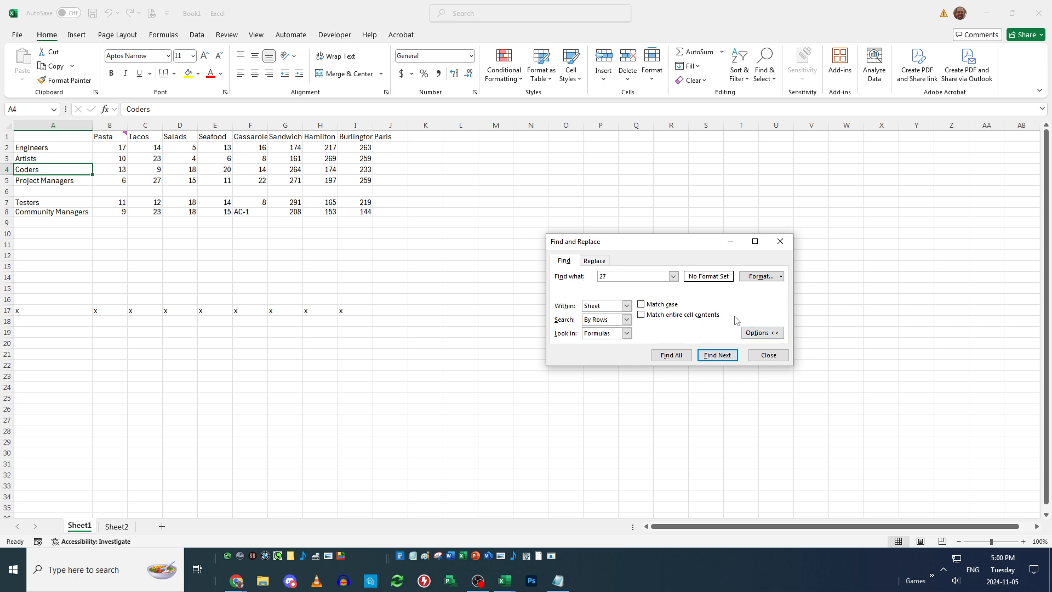
left_click(707, 356)
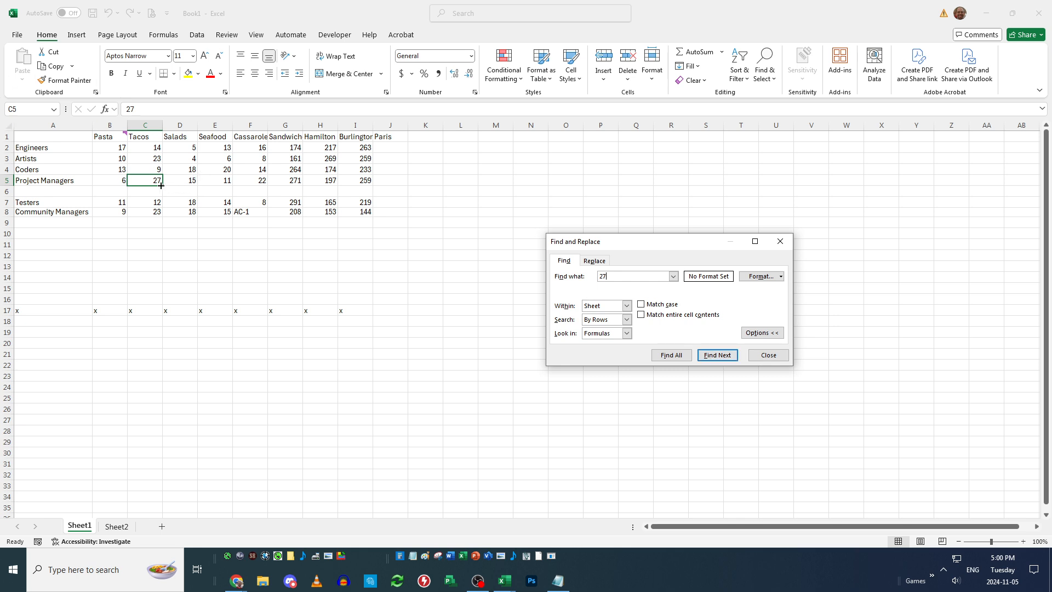
left_click(719, 356)
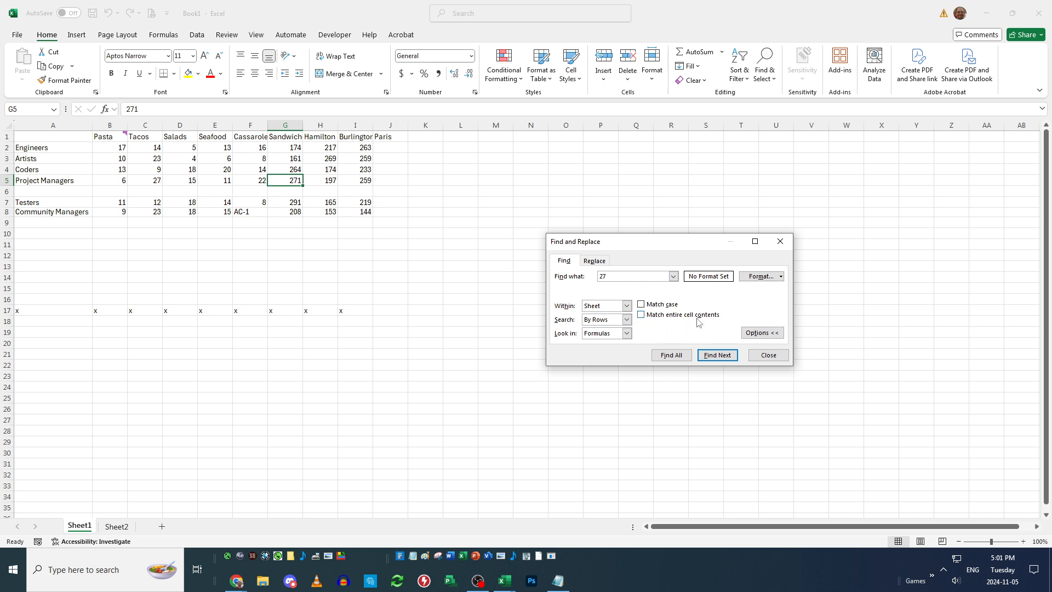
Search for 27 matching entire cell contents only, and turn that option off before closing the search dialog
left_click(641, 315)
left_click(716, 360)
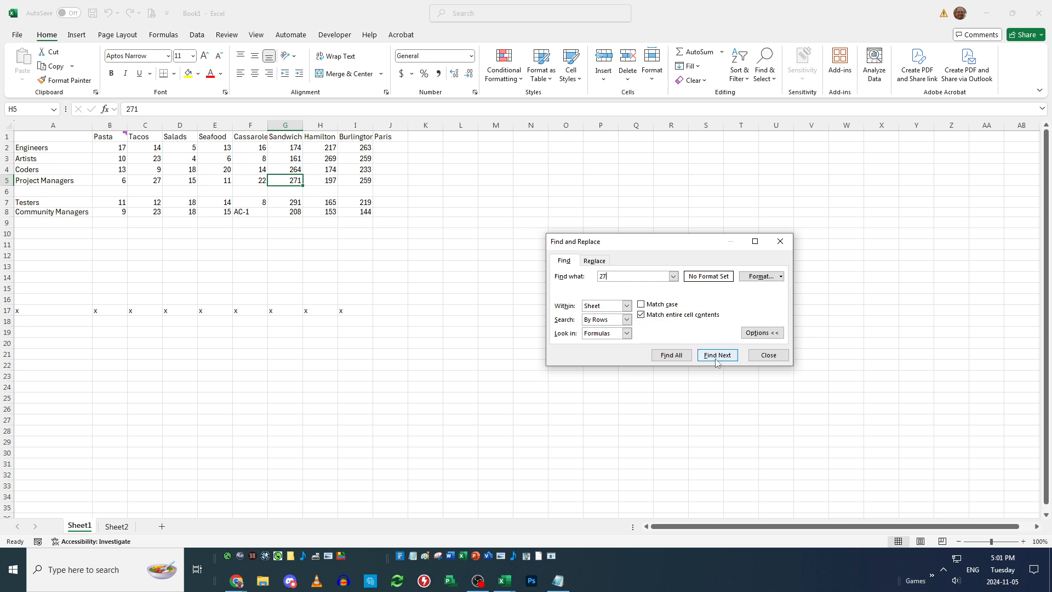
left_click(716, 360)
left_click(717, 360)
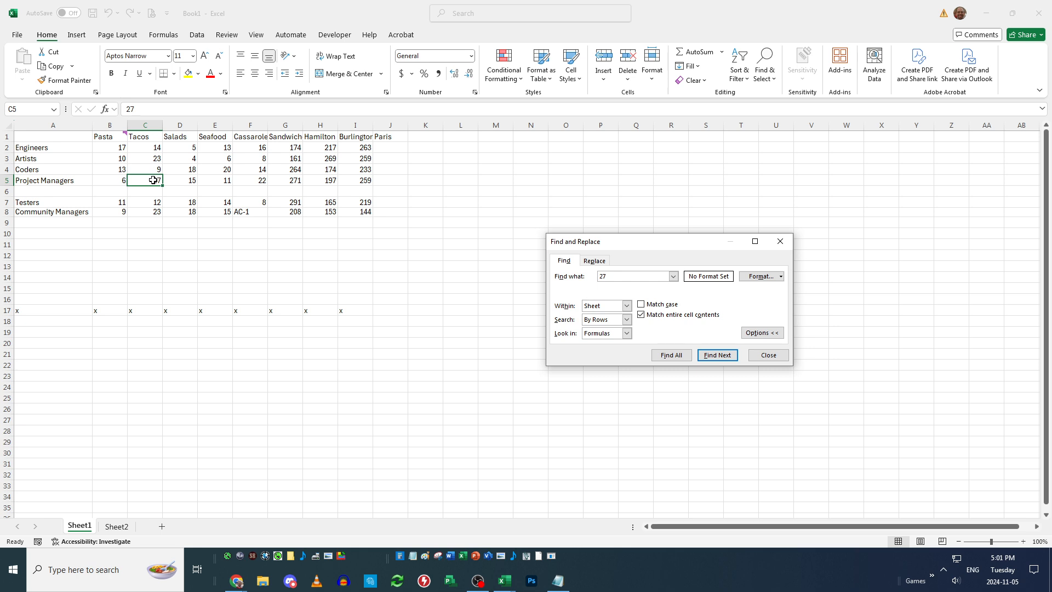
left_click(643, 317)
left_click(780, 242)
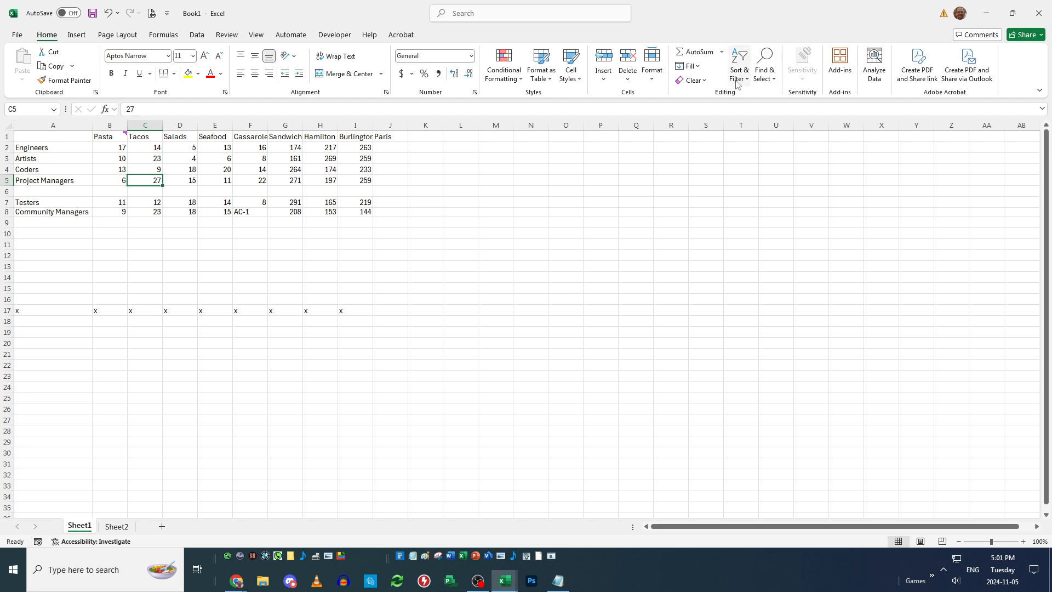
Examine the Sheet1 column headings and the blocks of numbers beneath them, including the Hamilton heading
left_click(519, 268)
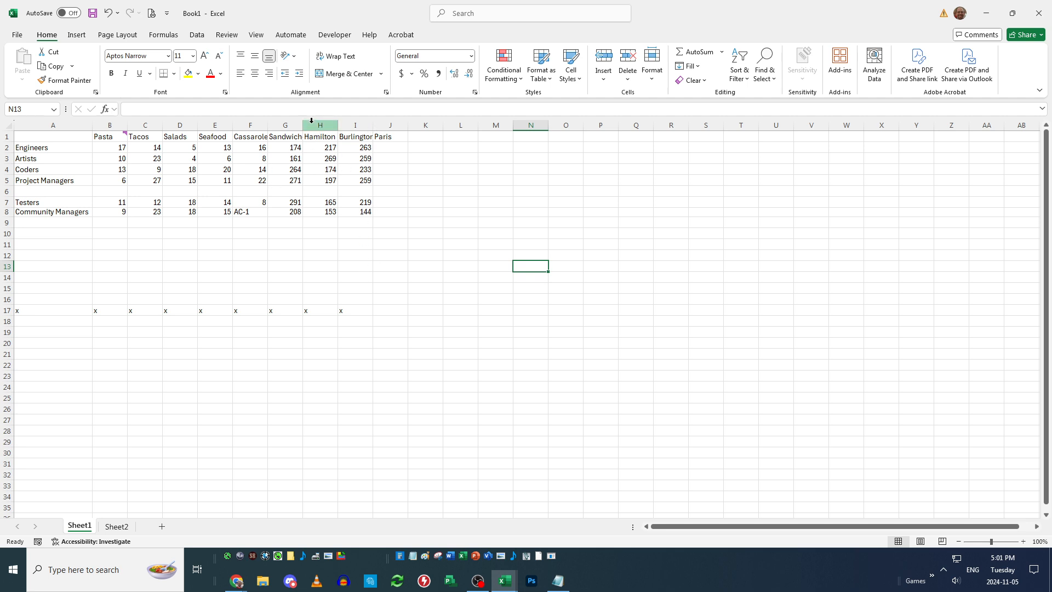
left_click(321, 365)
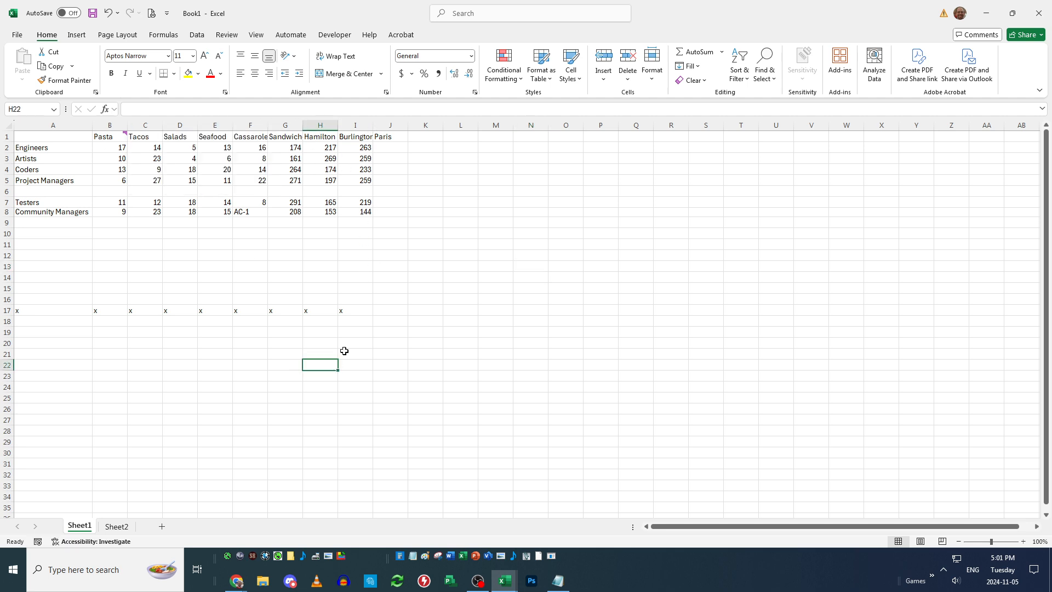
left_click_drag(105, 137, 250, 134)
left_click_drag(317, 136, 381, 138)
left_click_drag(261, 212, 118, 150)
left_click(138, 220)
left_click_drag(283, 147, 369, 210)
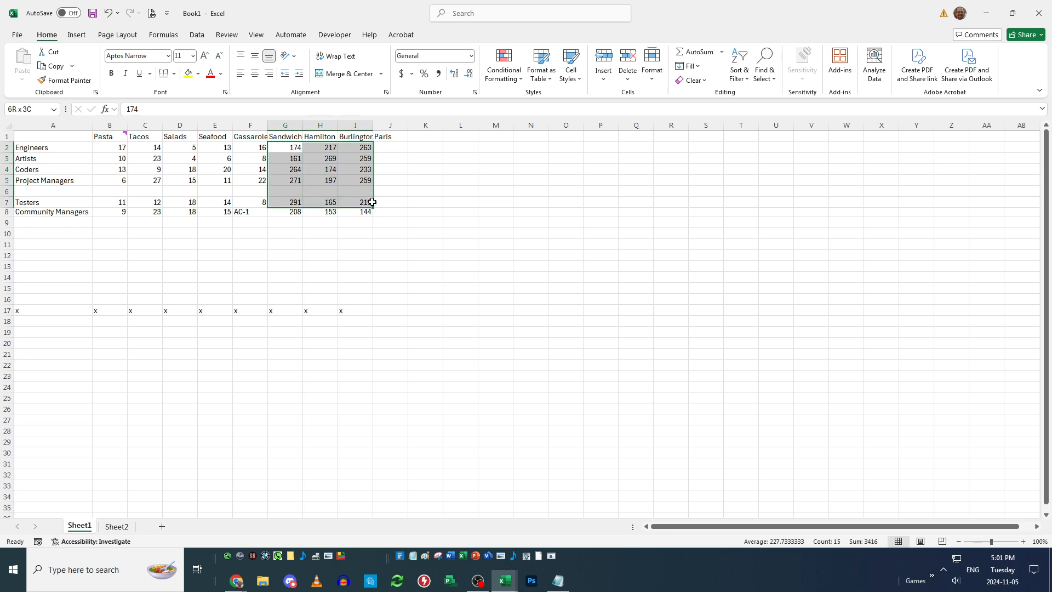
left_click(433, 235)
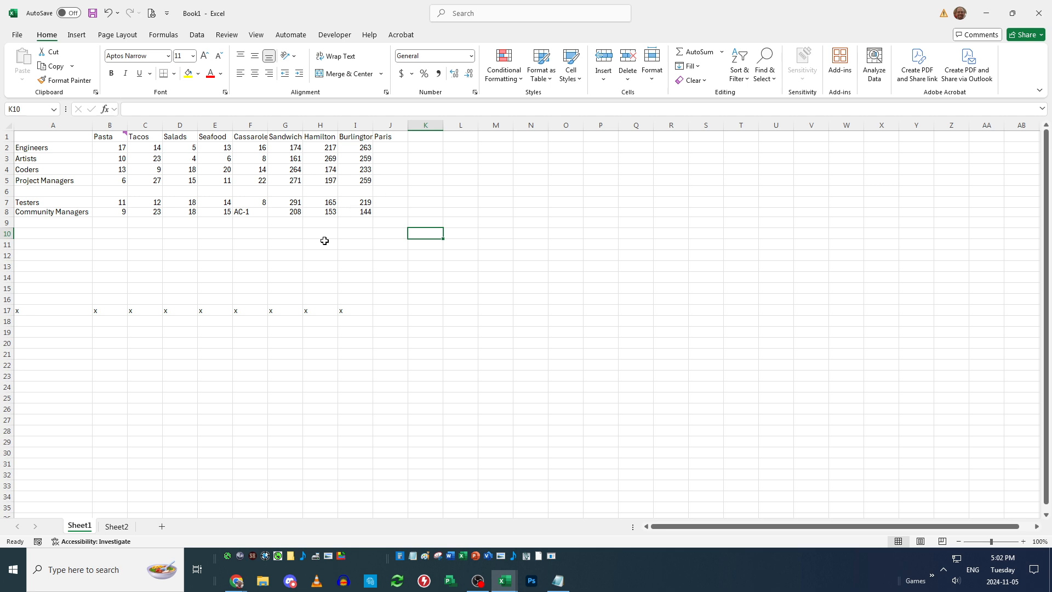
left_click(328, 299)
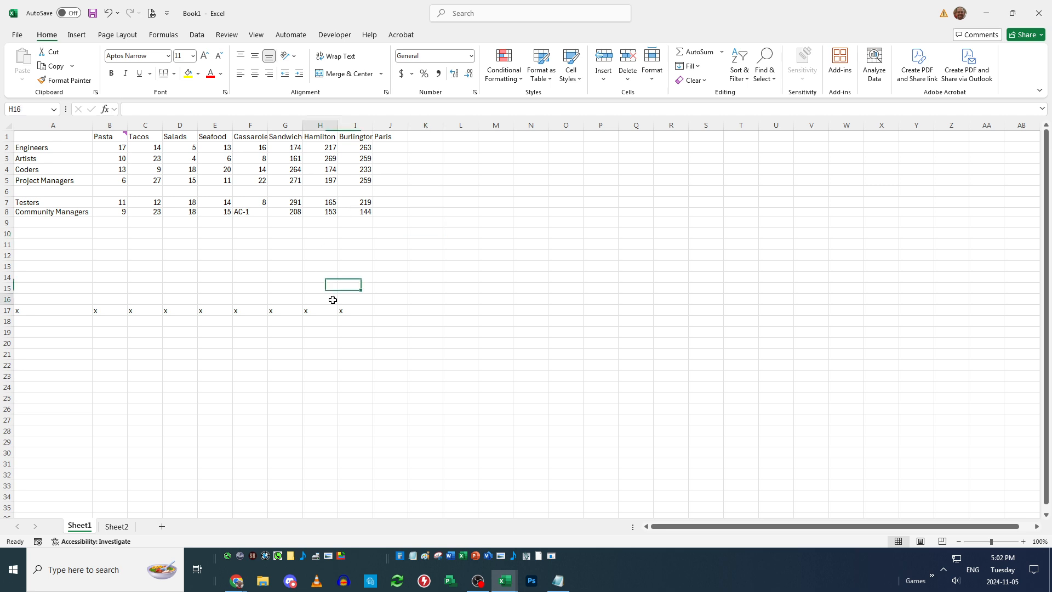
left_click(316, 139)
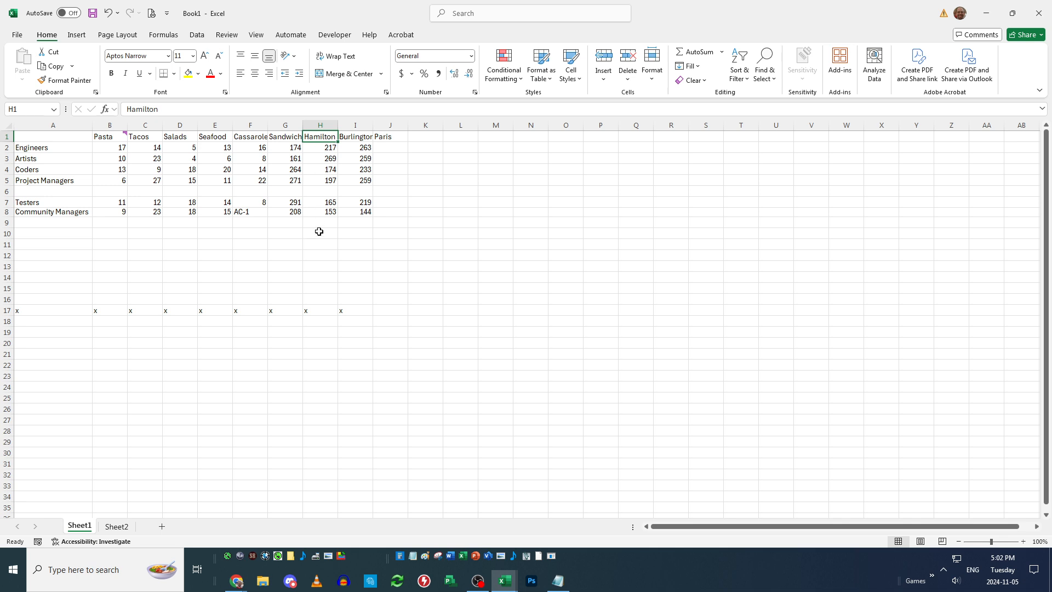
left_click(326, 254)
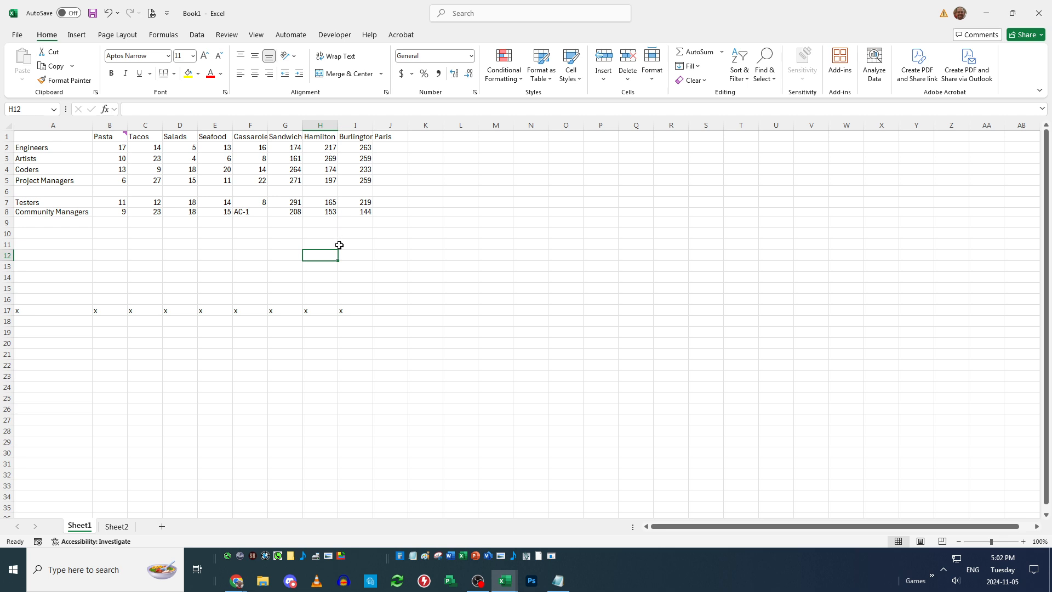
Add a filter to the Hamilton column (column H)
left_click(320, 125)
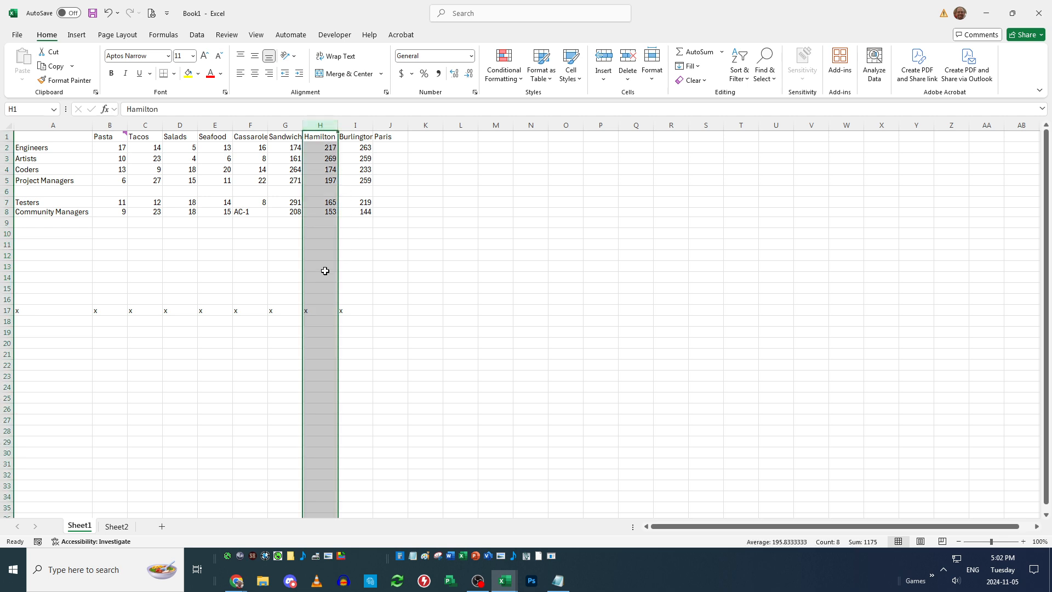
left_click(738, 63)
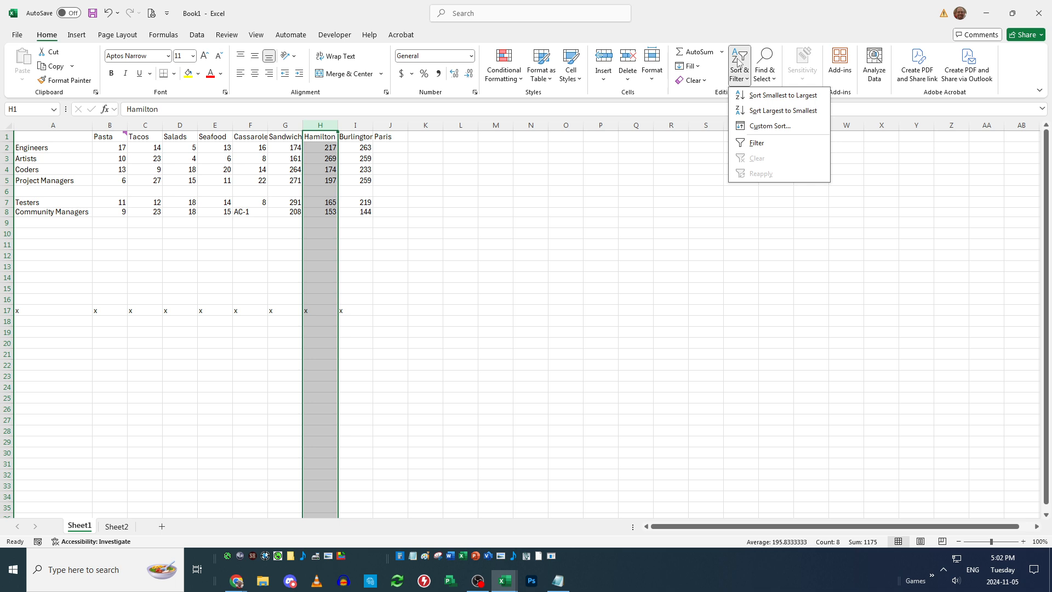
left_click(757, 140)
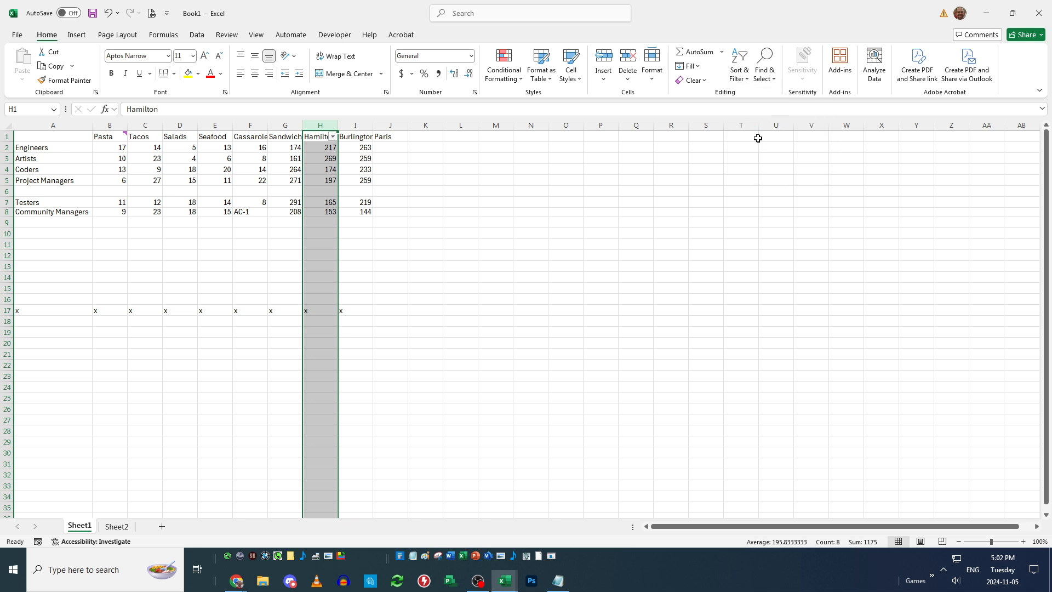
Filter the Hamilton column to exclude blanks and the values 153, 165, 174 and 197
left_click(333, 137)
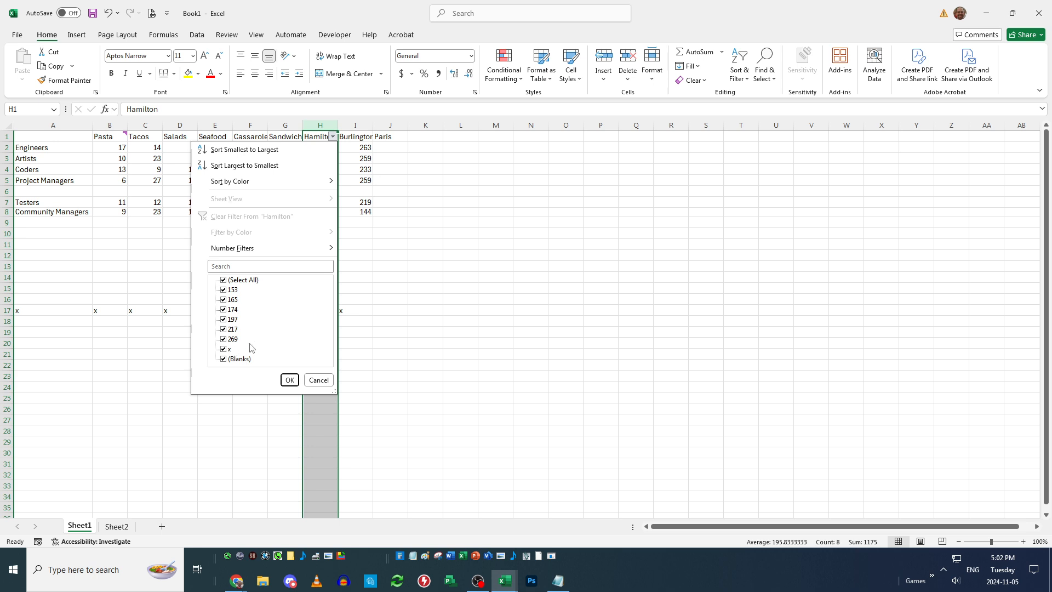
left_click(223, 359)
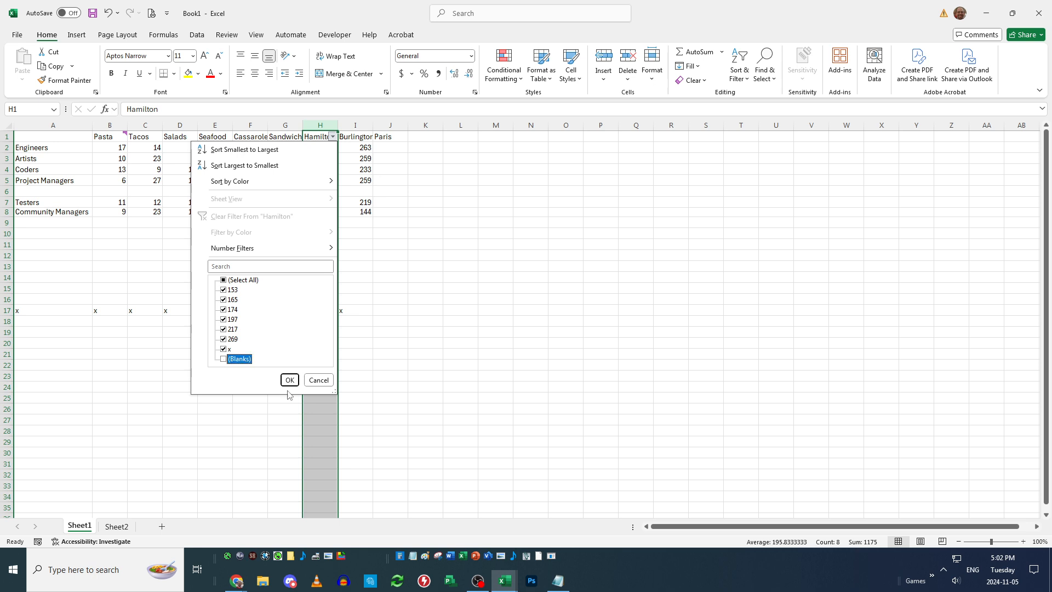
left_click(223, 311)
left_click(223, 290)
left_click(223, 320)
left_click(223, 299)
left_click(290, 380)
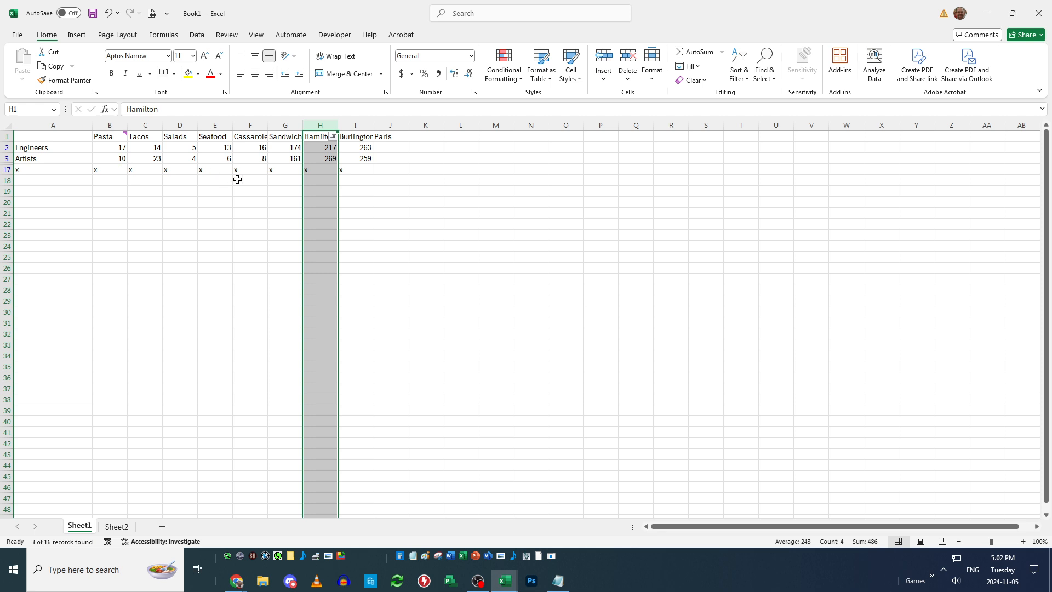
Check the Hamilton values in the filtered rows and the matching team names in column A
left_click(319, 138)
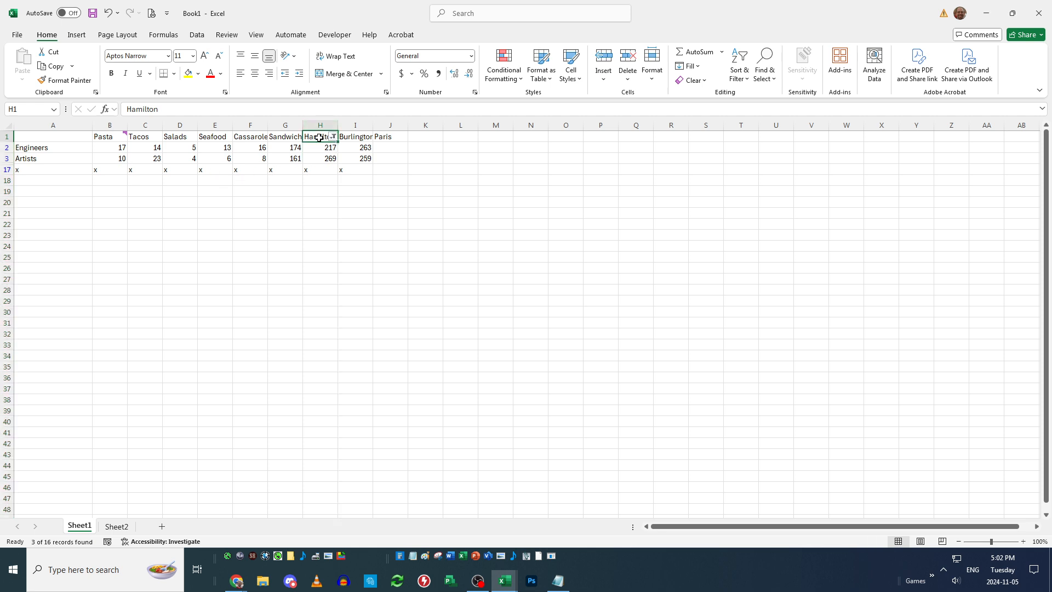
left_click_drag(320, 147, 322, 158)
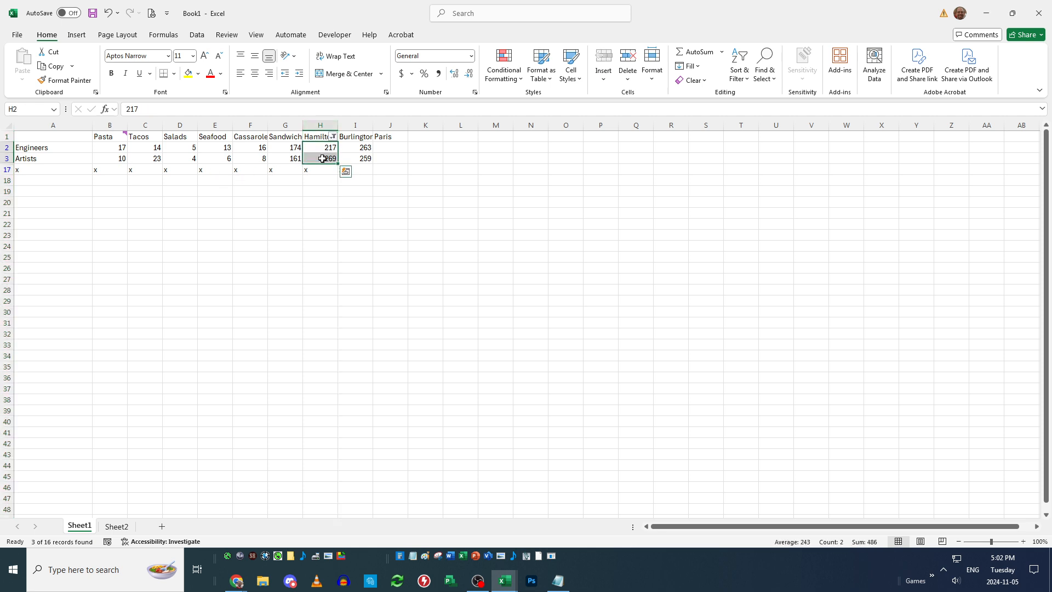
left_click(55, 149)
left_click(52, 158)
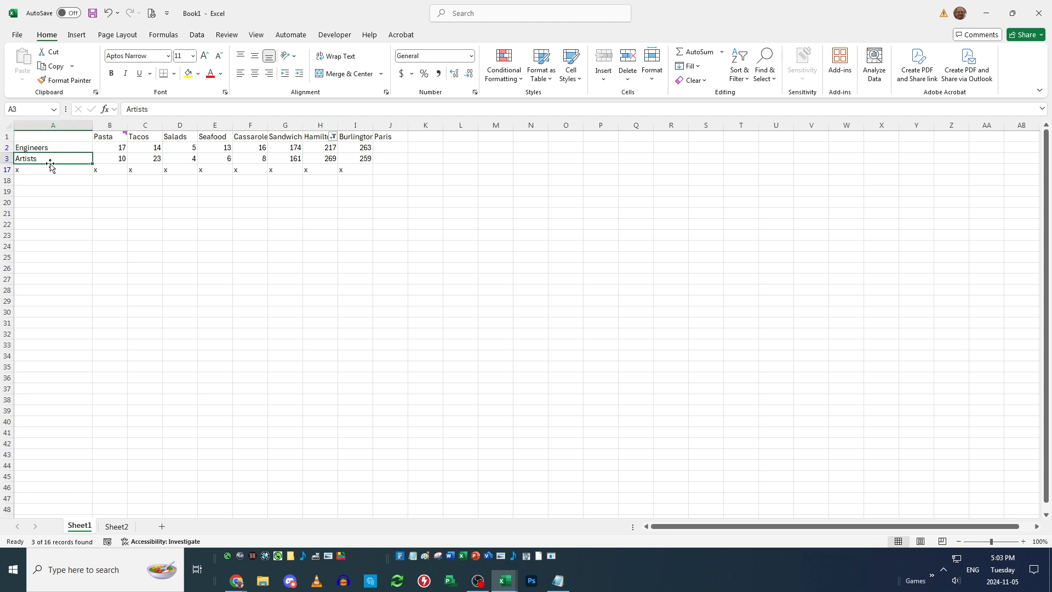
Reselect all values in the Hamilton column's filter to show every row again
left_click(333, 137)
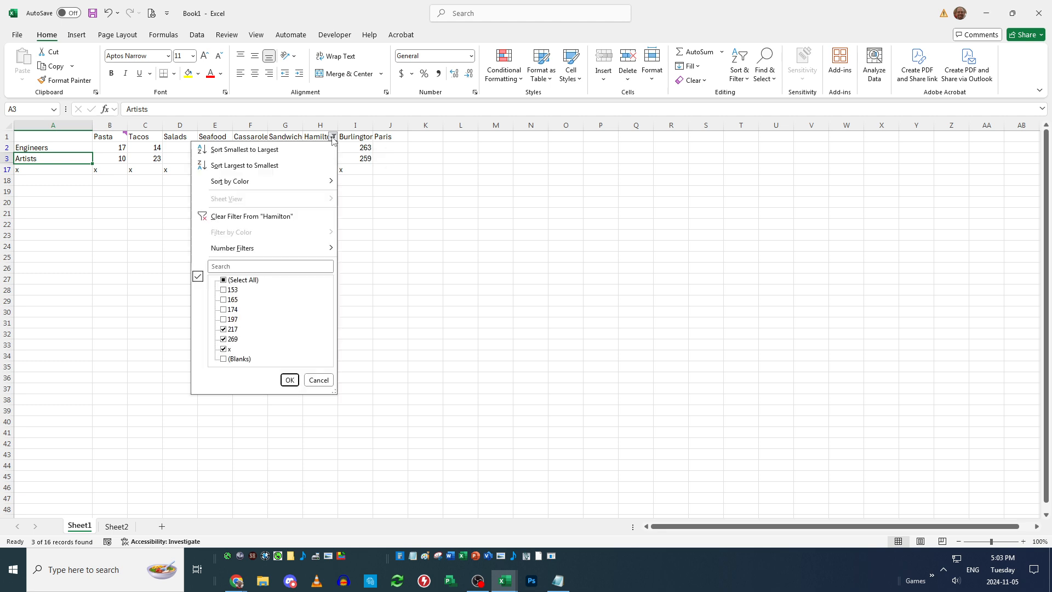
left_click(223, 284)
left_click(289, 379)
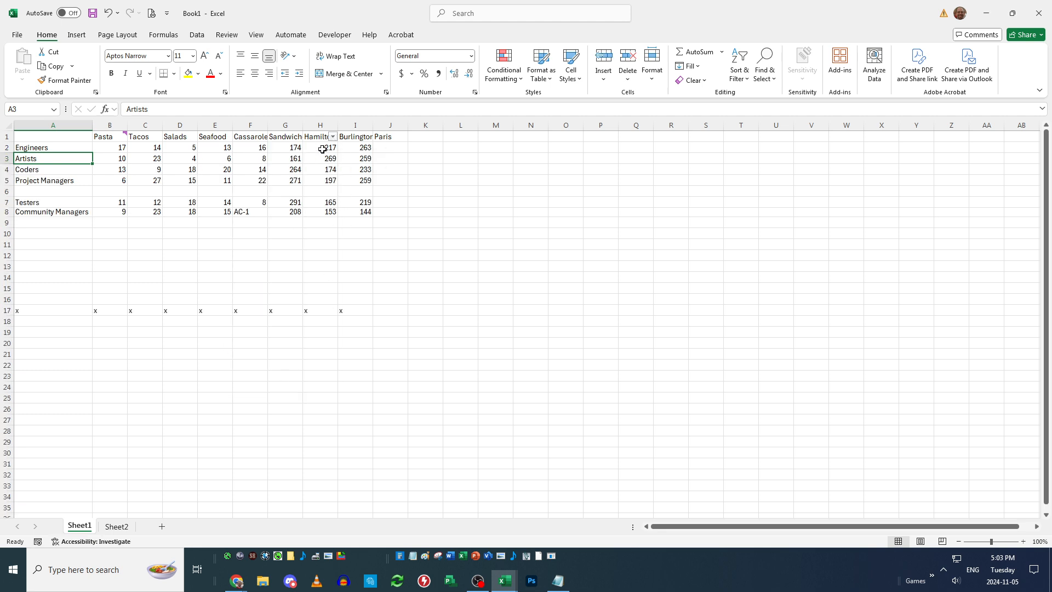
left_click_drag(322, 149, 323, 159)
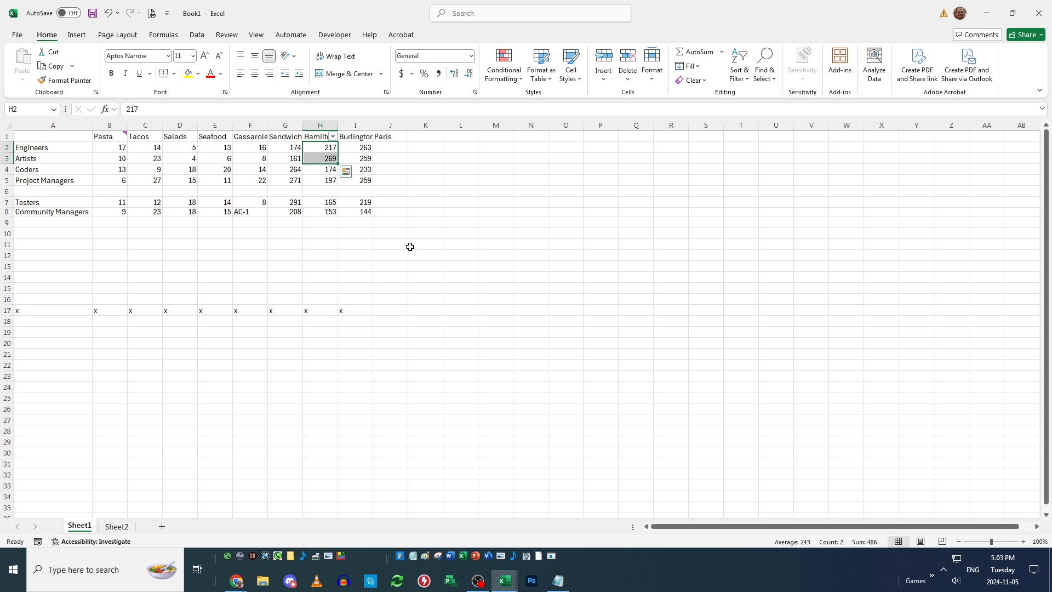
left_click_drag(132, 181, 131, 468)
left_click(305, 309)
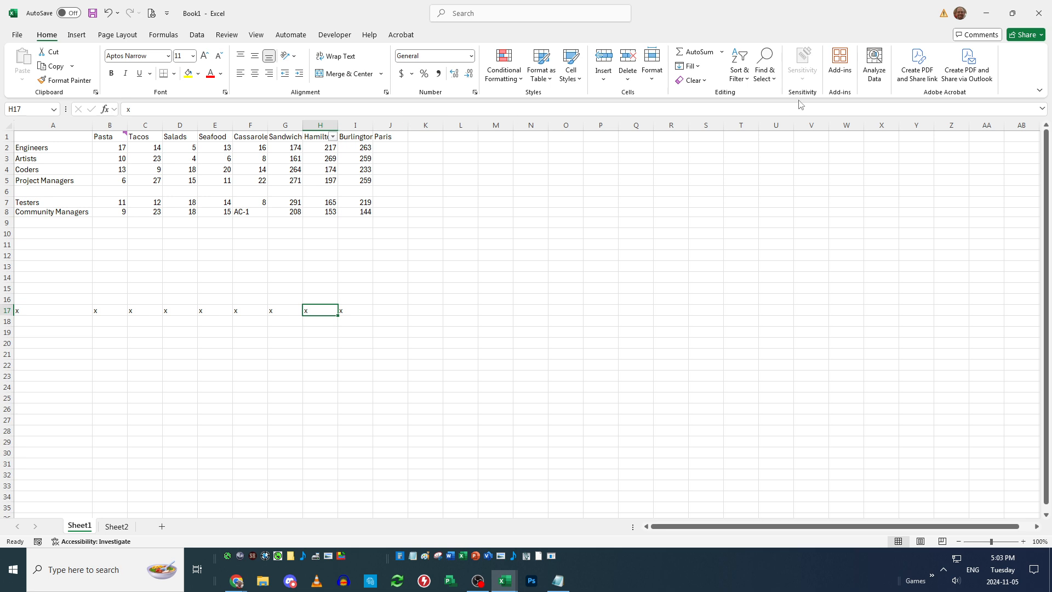
Remove the filter from the Hamilton column (column H)
left_click(358, 181)
left_click(320, 126)
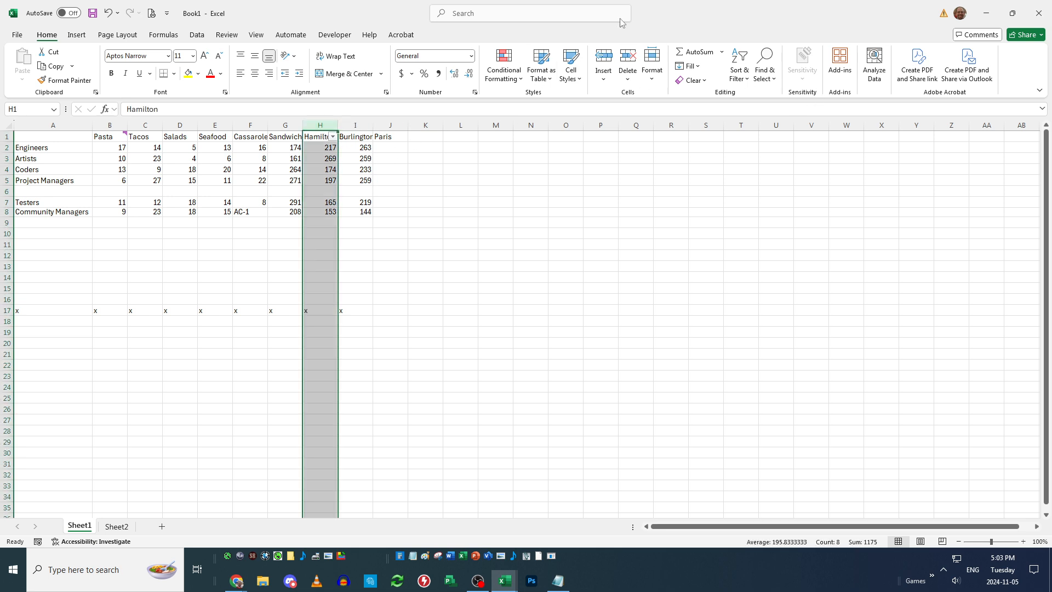
left_click(739, 70)
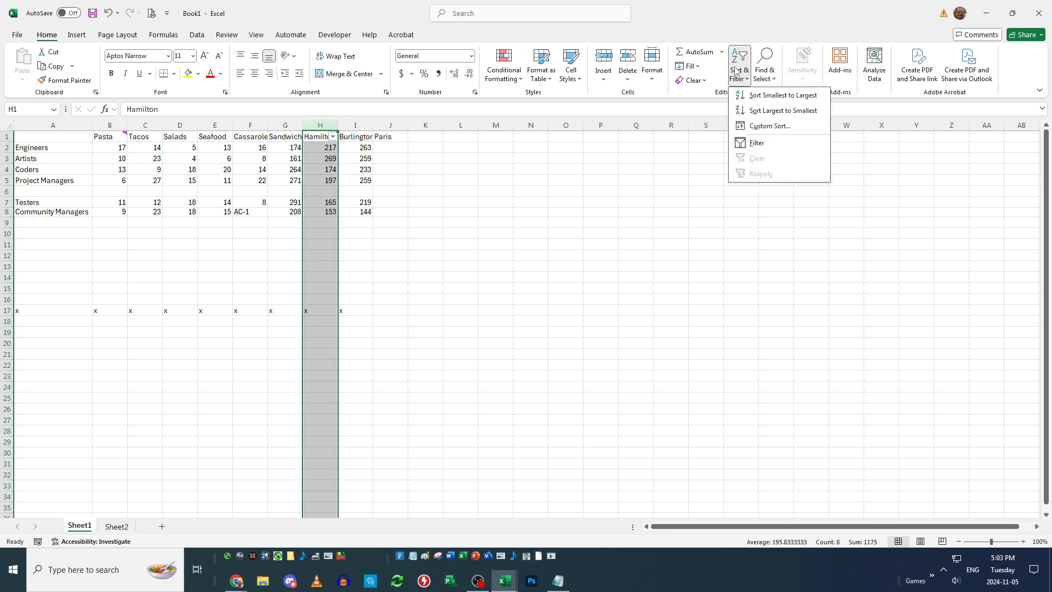
left_click(758, 143)
left_click(390, 192)
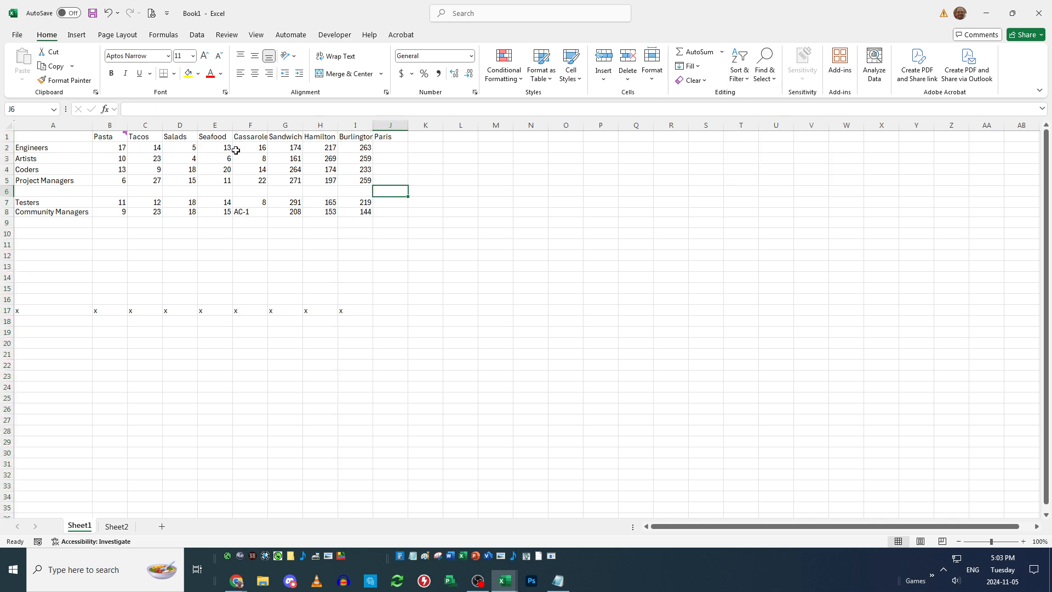
Sort the Hamilton values in H2:H8 from smallest to largest, expanding the selection to the adjacent data
left_click_drag(334, 148, 329, 213)
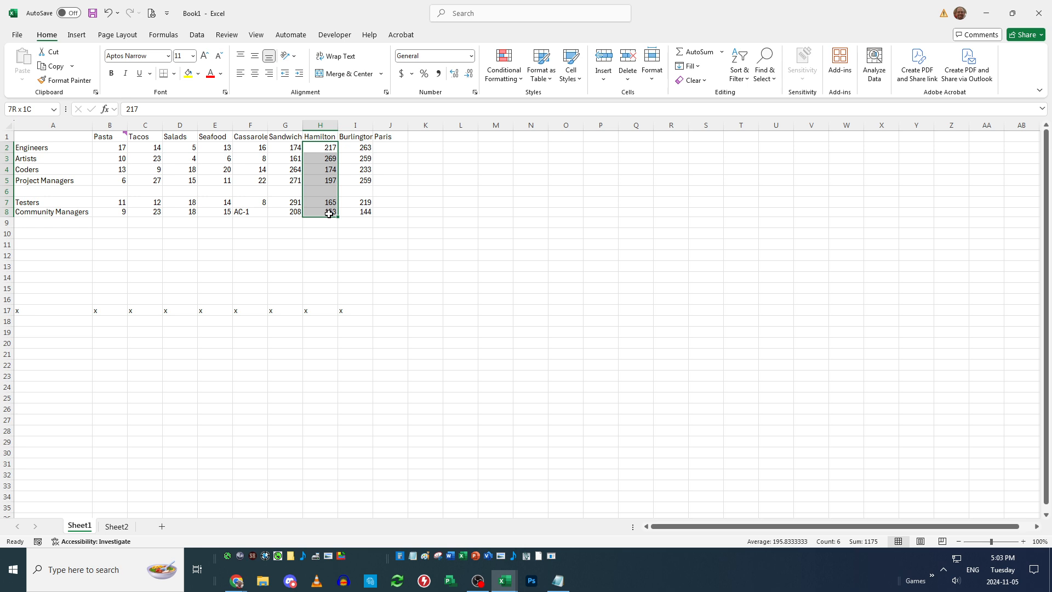
left_click(424, 191)
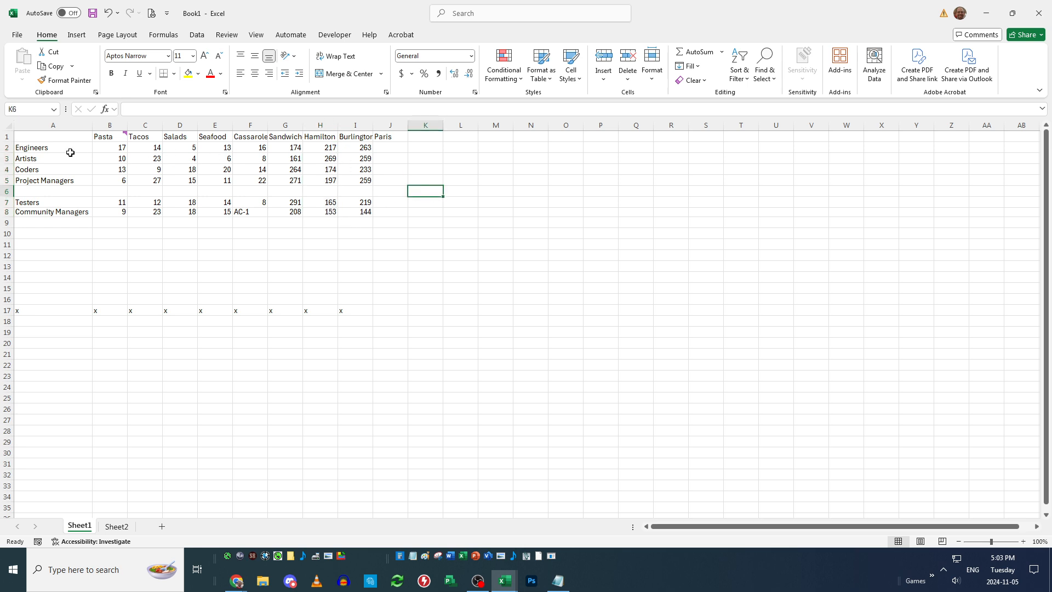
left_click_drag(330, 148, 329, 217)
left_click(740, 71)
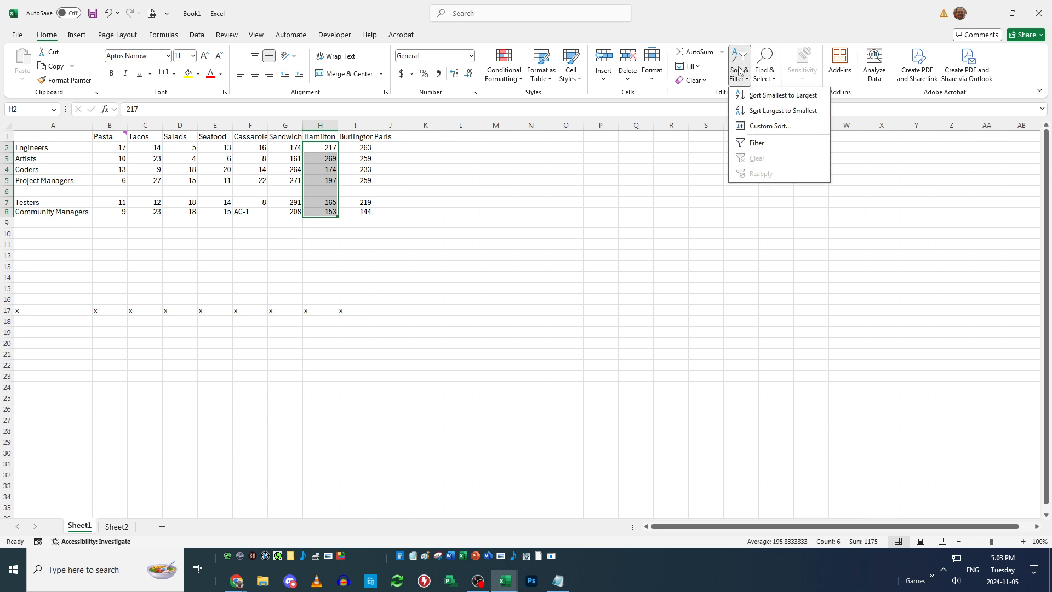
left_click(783, 98)
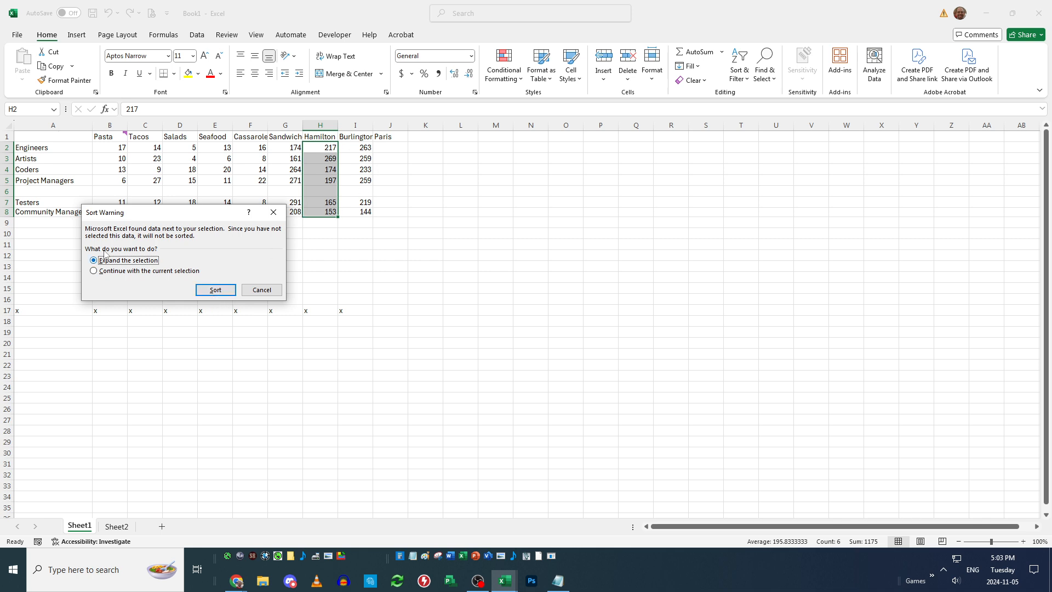
left_click(215, 290)
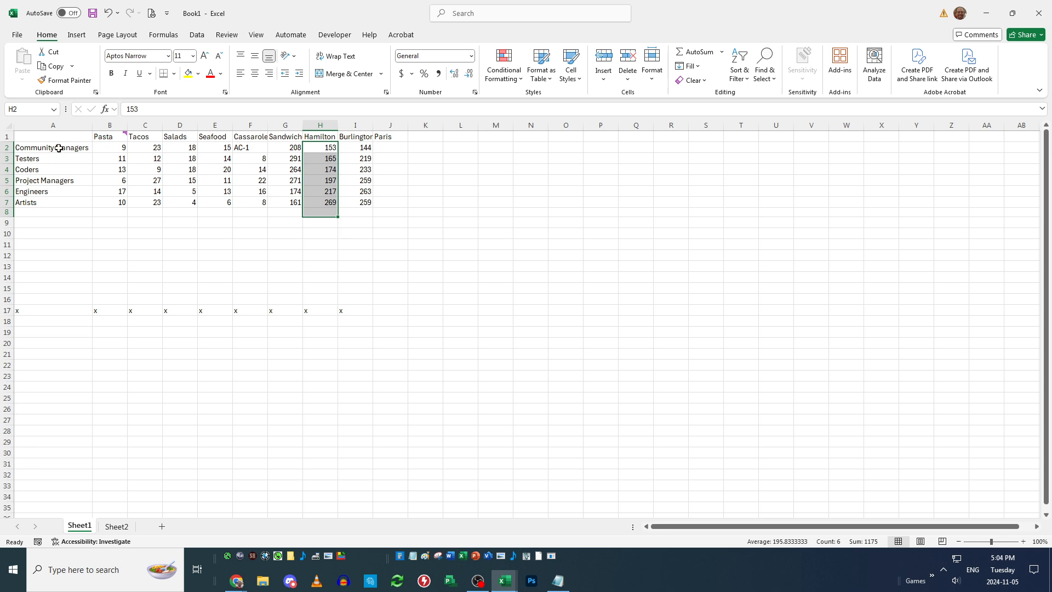
Check the reordered table rows and undo the expanded sort
left_click_drag(59, 148, 392, 204)
left_click(472, 223)
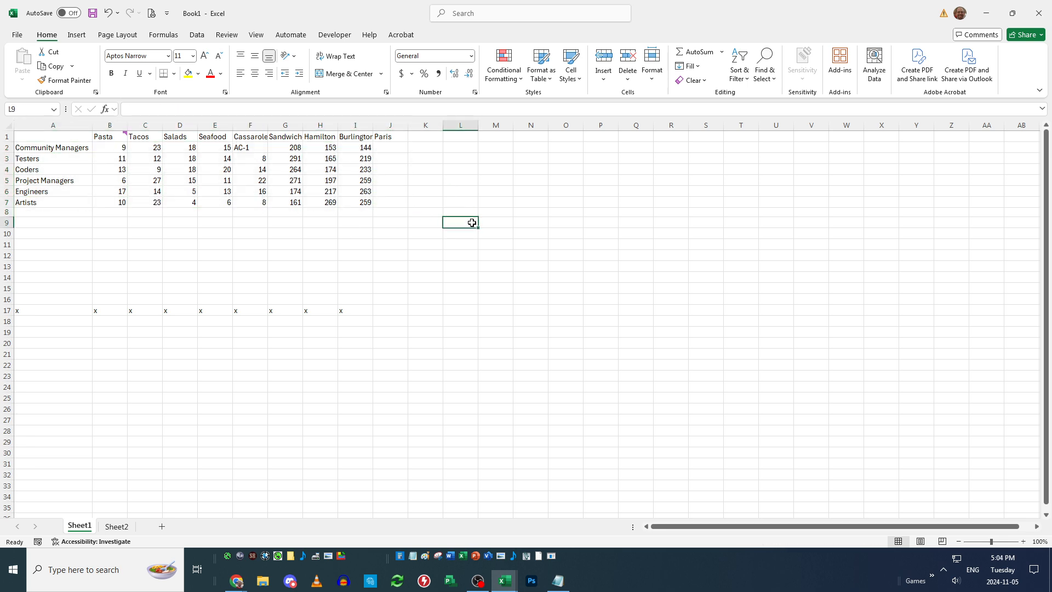
left_click(108, 14)
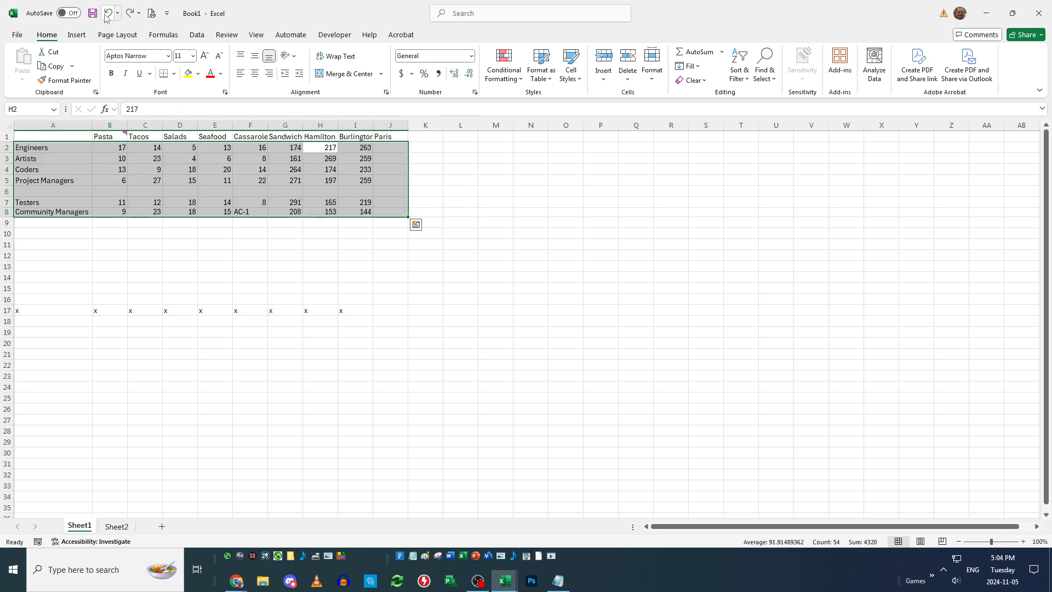
left_click(322, 167)
Sort H2:H8 from smallest to largest, continuing with the current selection only
left_click_drag(329, 148, 331, 213)
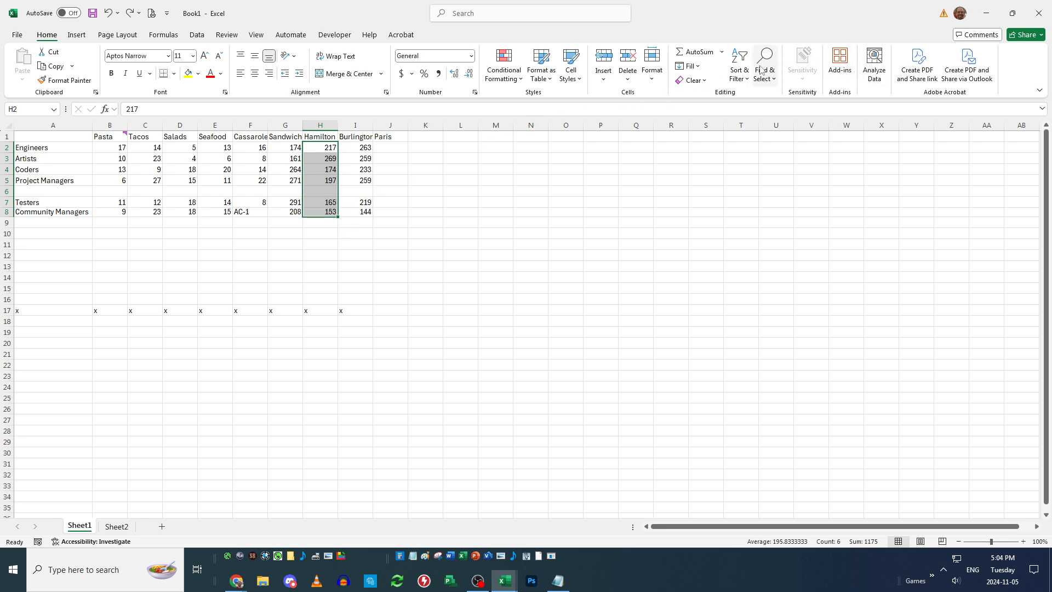
left_click(739, 69)
left_click(752, 95)
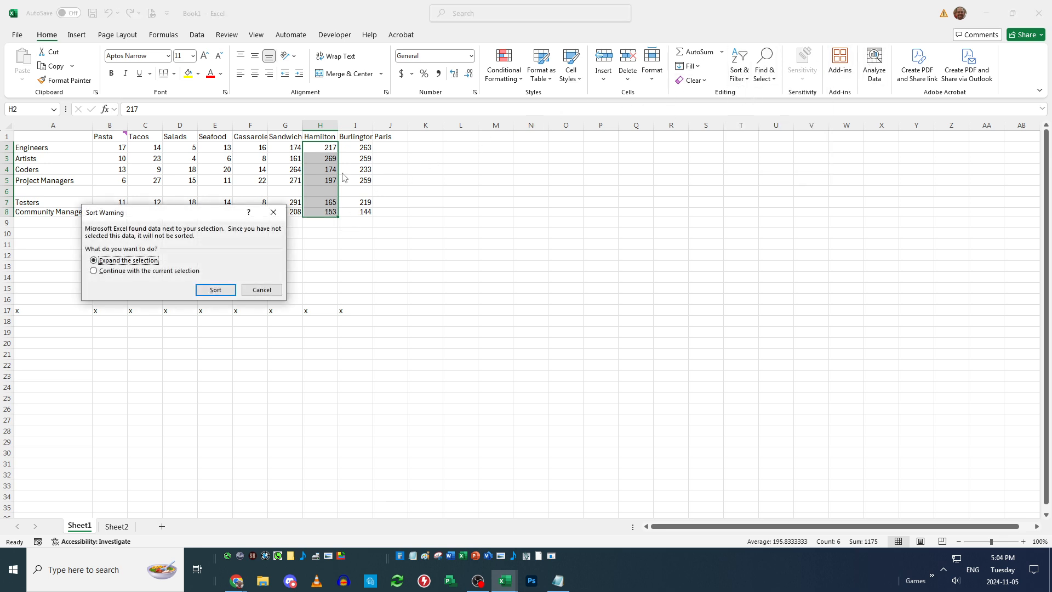
left_click(117, 271)
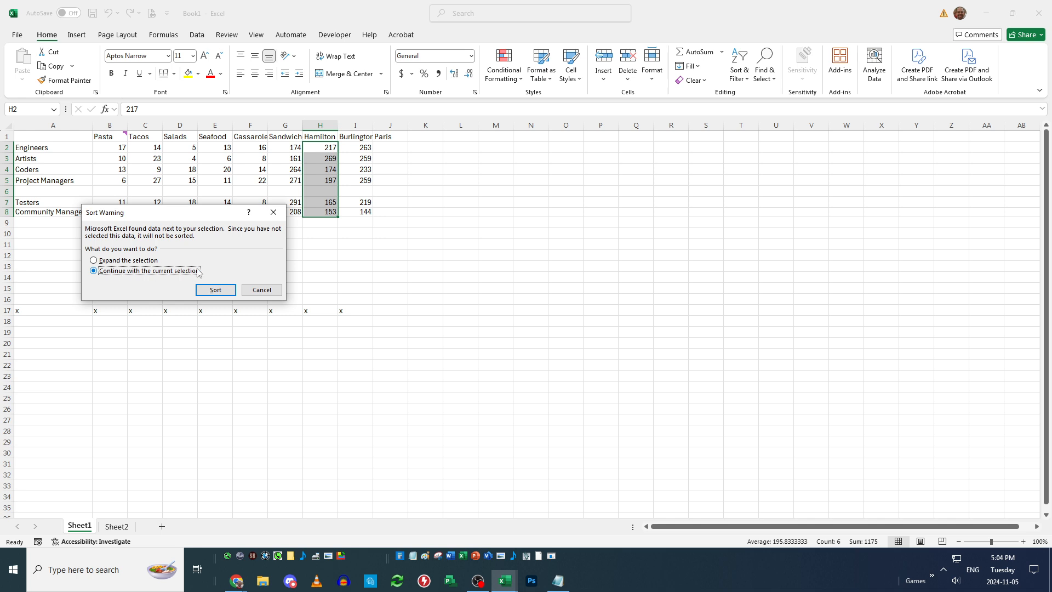
left_click(215, 289)
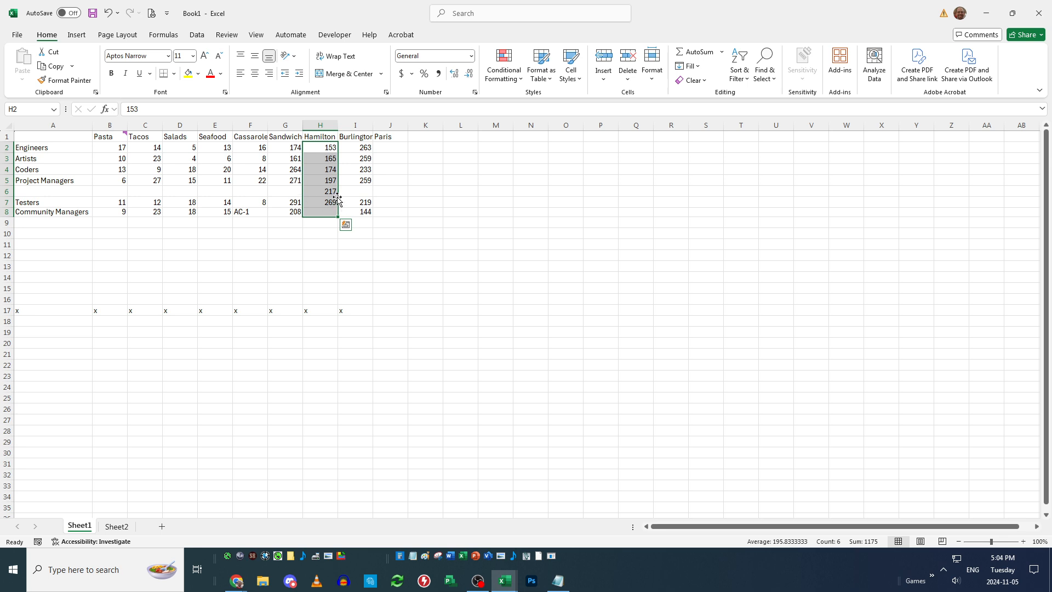
Compare the sorted Hamilton values with the team names in column A and undo the selection-only sort
left_click_drag(329, 192, 329, 202)
left_click_drag(47, 152, 45, 159)
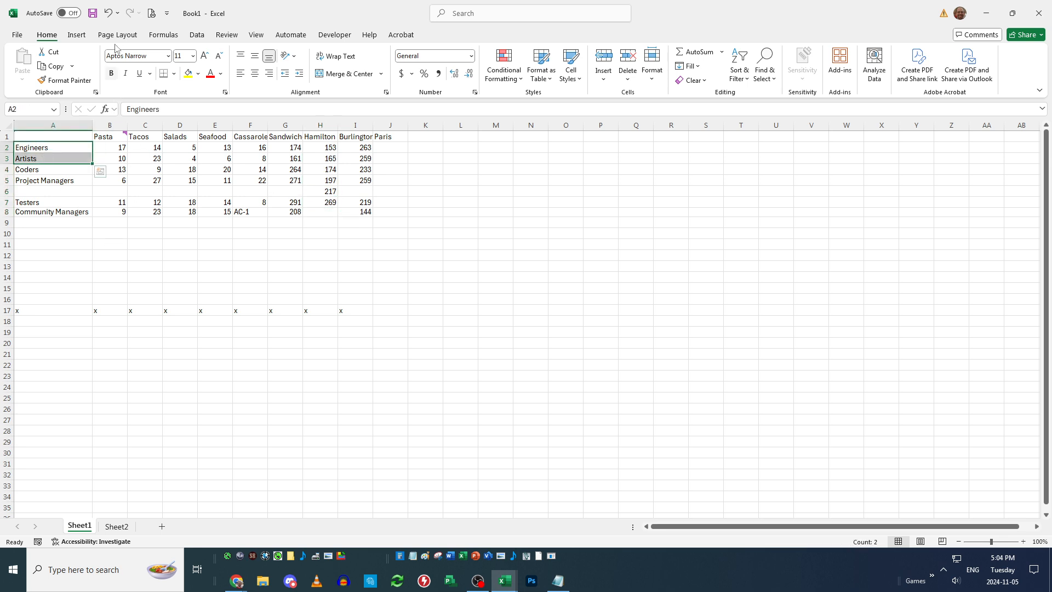
left_click(108, 13)
left_click(385, 171)
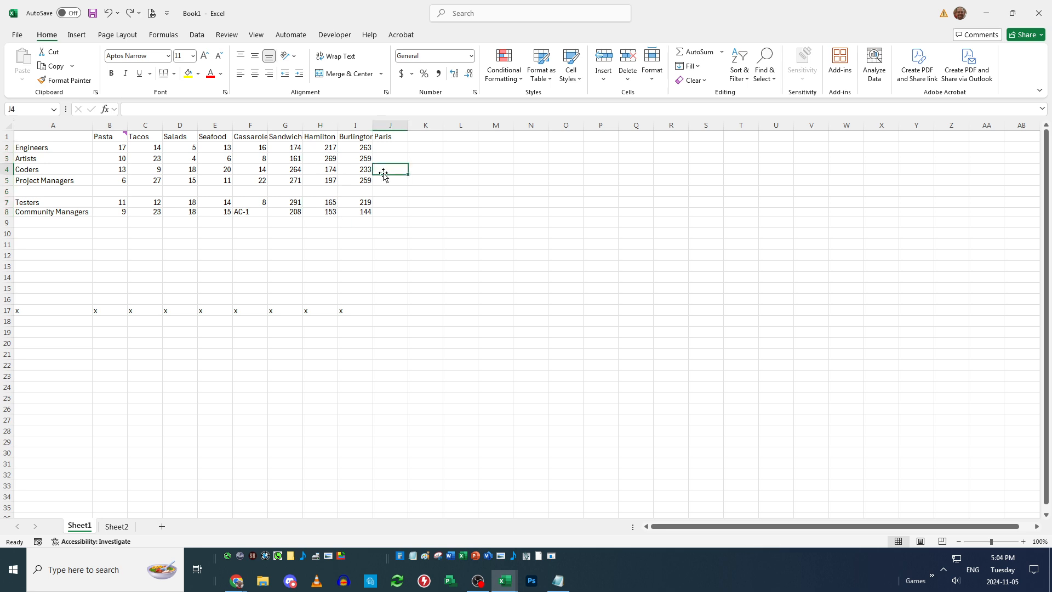
Set up a custom sort of A2:I8 by Pasta, on cell values, from largest to smallest
left_click_drag(80, 148, 359, 213)
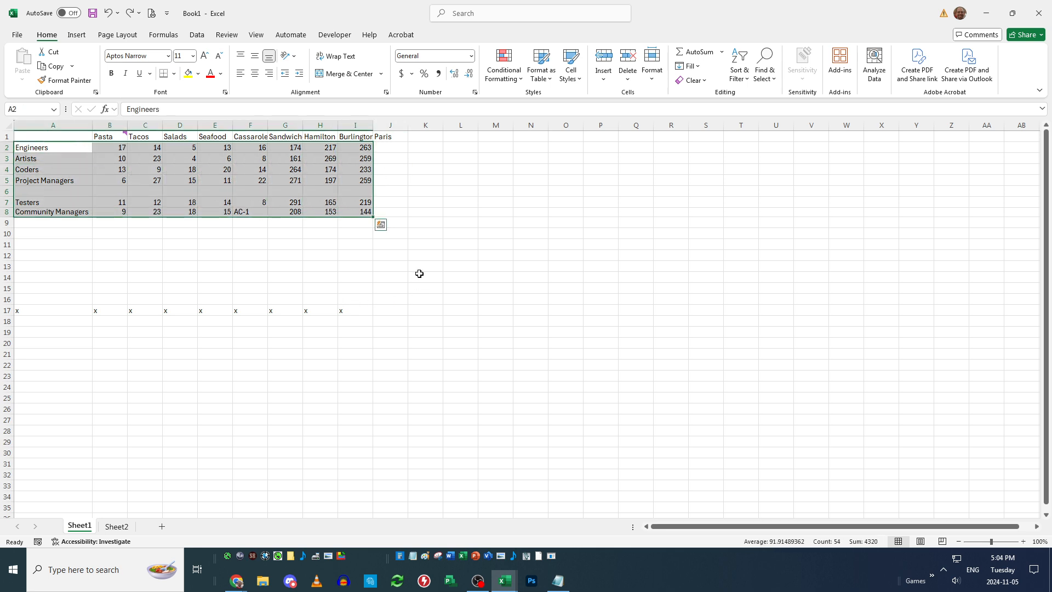
left_click(742, 74)
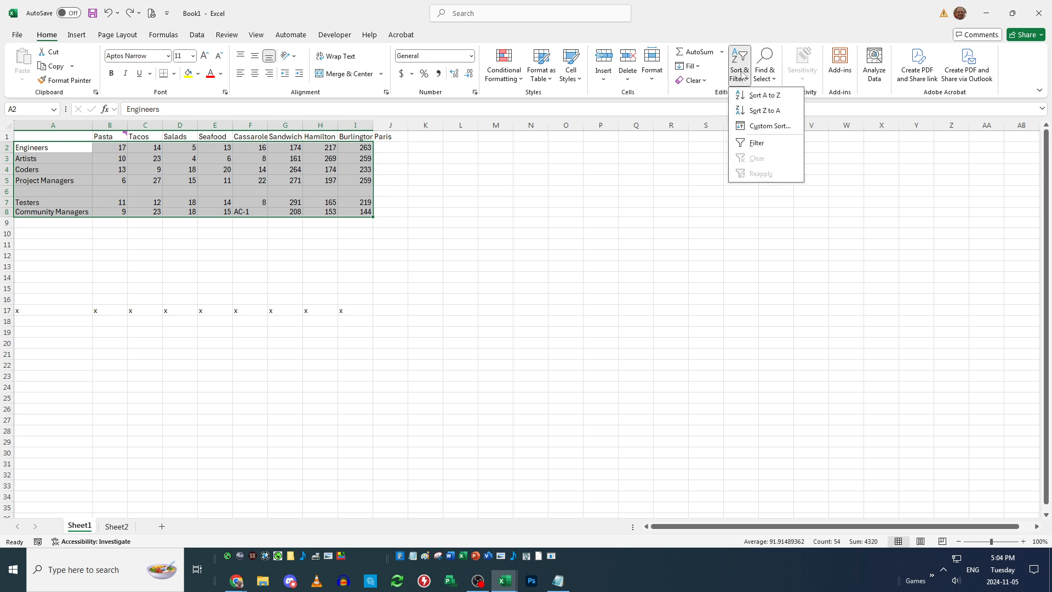
left_click(766, 127)
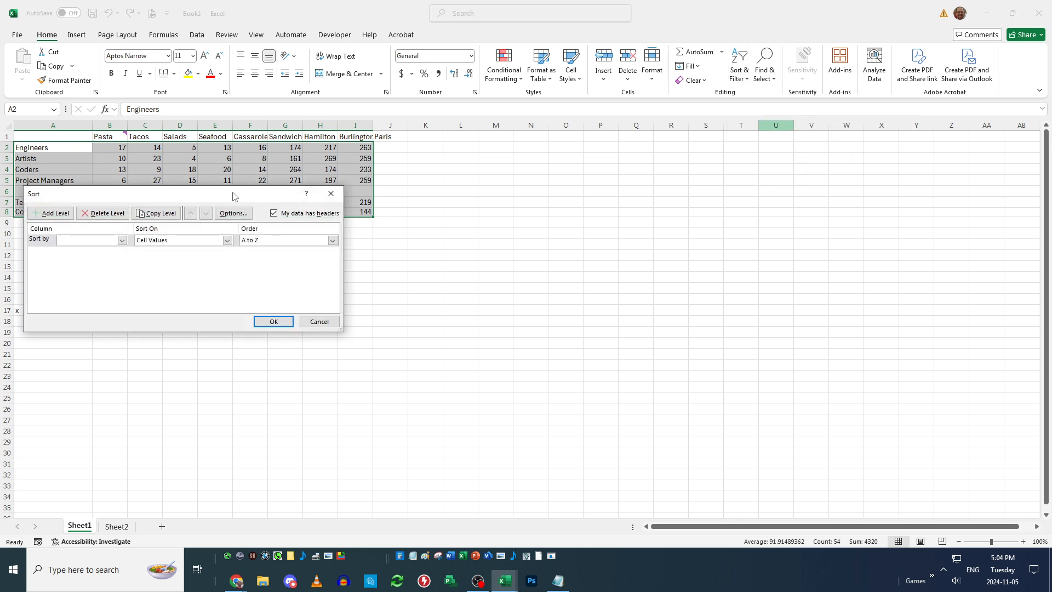
left_click_drag(235, 196, 591, 299)
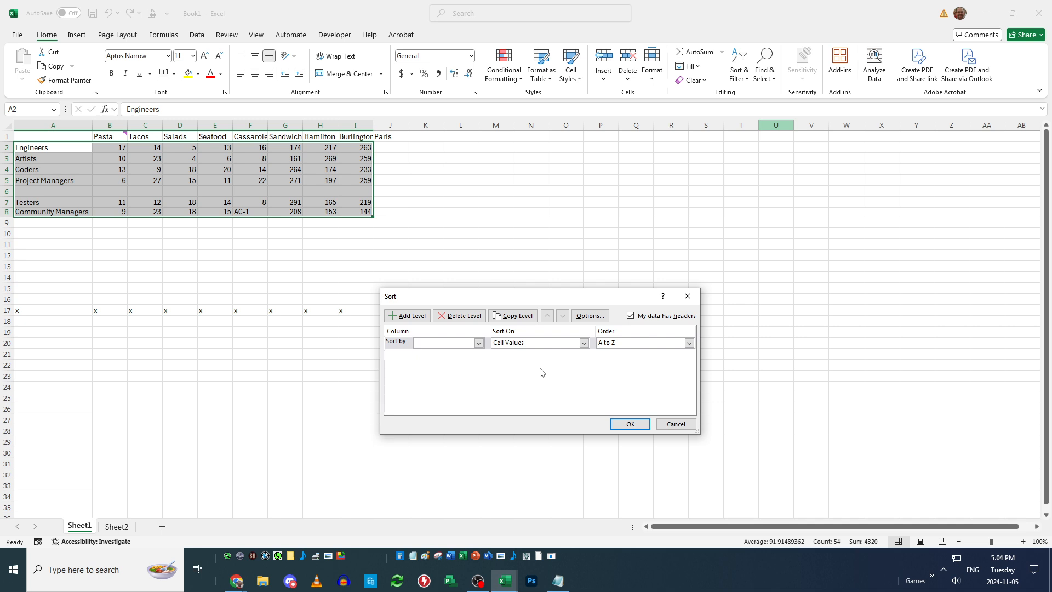
left_click(480, 343)
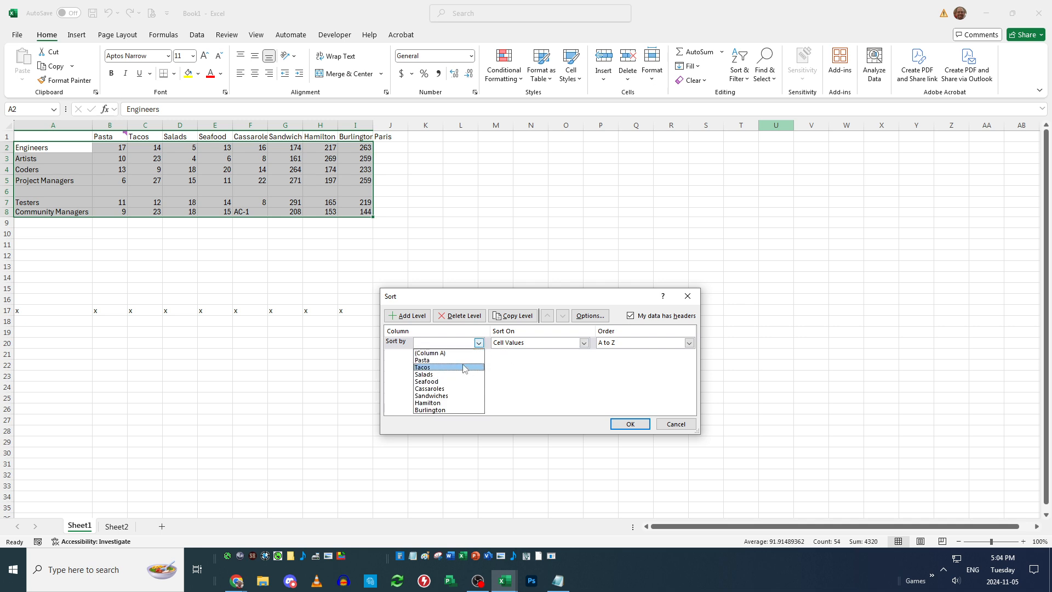
left_click(464, 361)
left_click(584, 343)
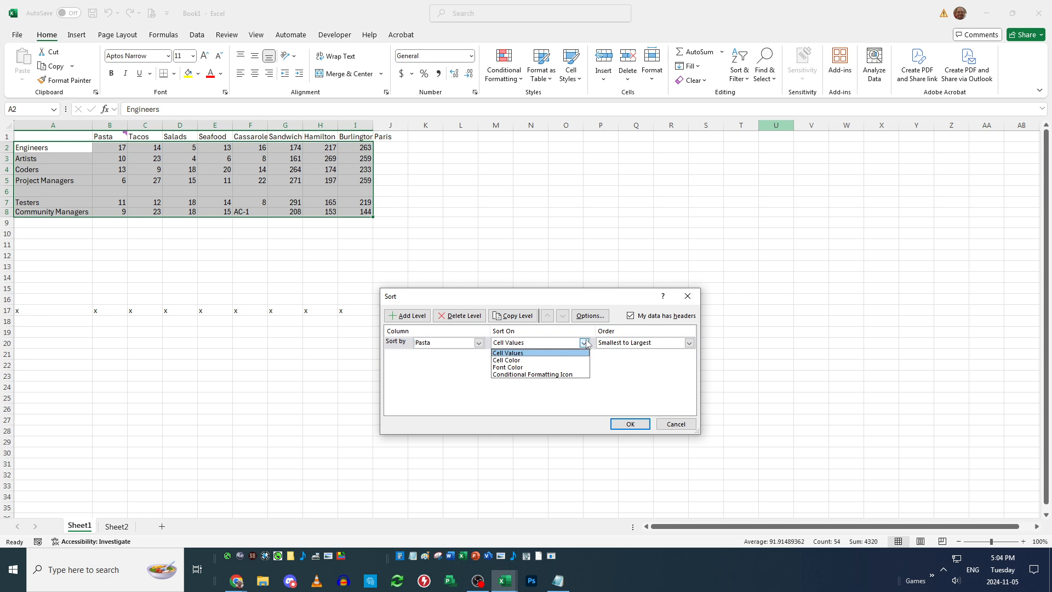
left_click(548, 353)
left_click(690, 343)
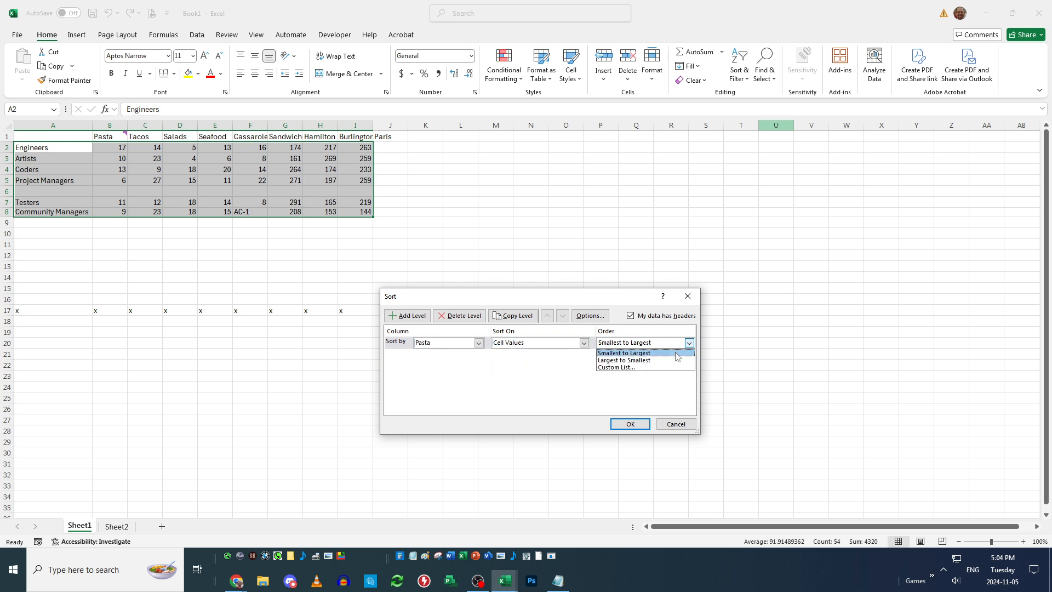
left_click(672, 359)
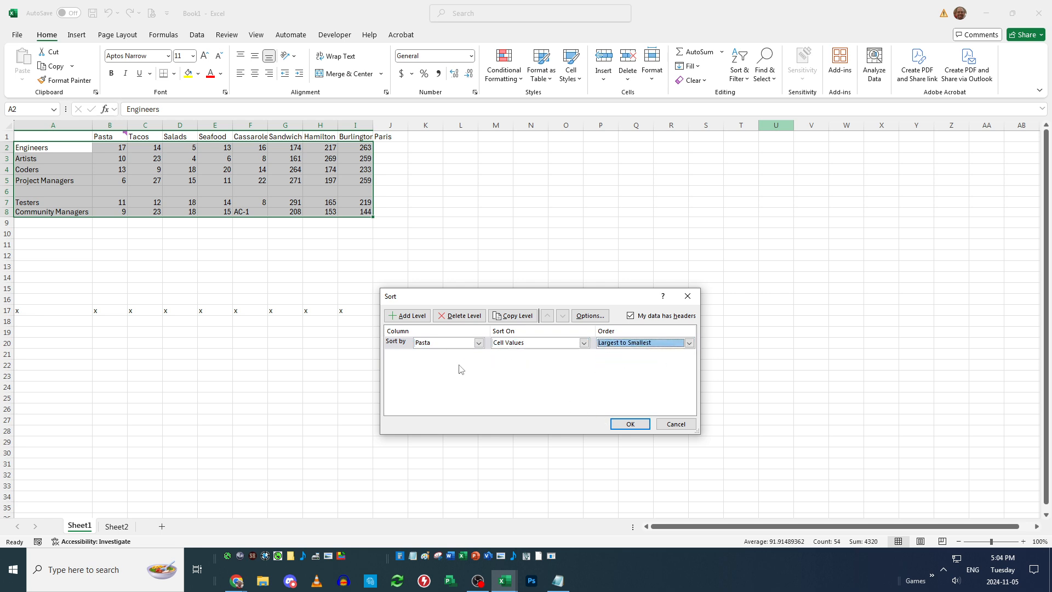
Add a second level by Burlington to the custom sort and cancel the sort without applying it
left_click(408, 317)
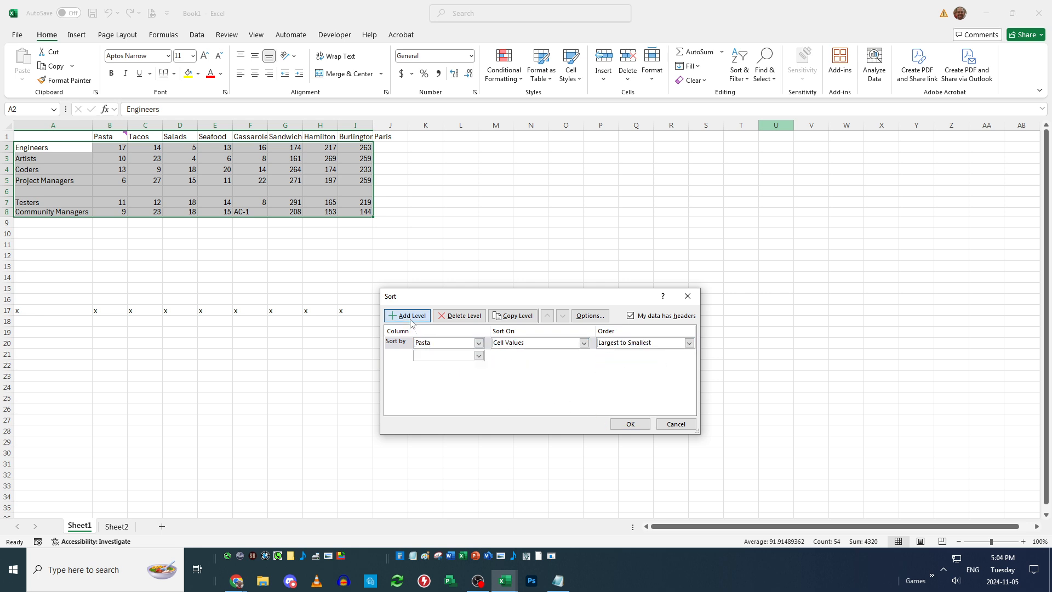
left_click(478, 355)
left_click(460, 422)
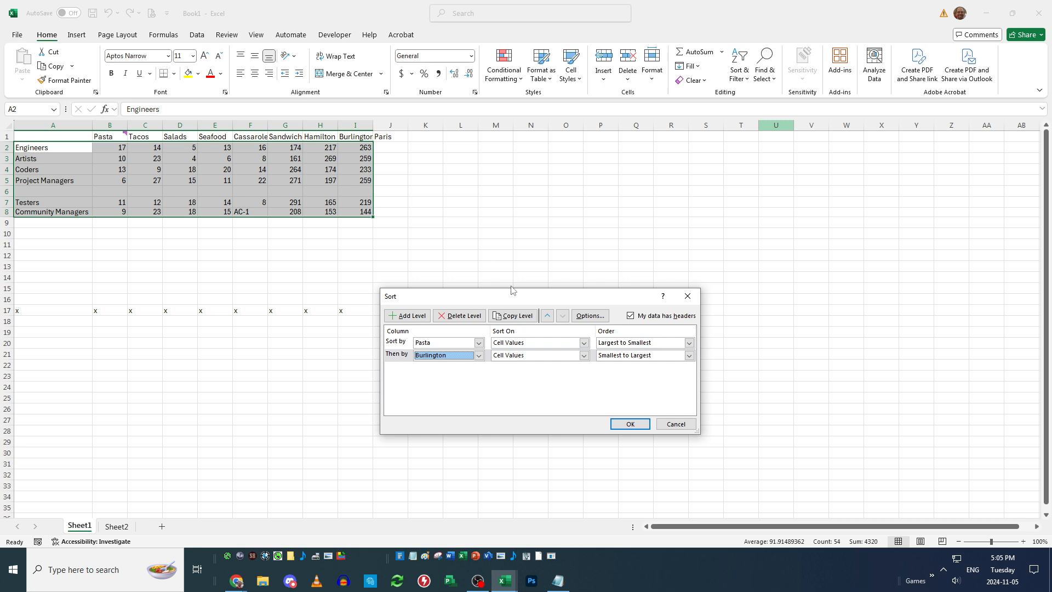
left_click(675, 424)
left_click(662, 418)
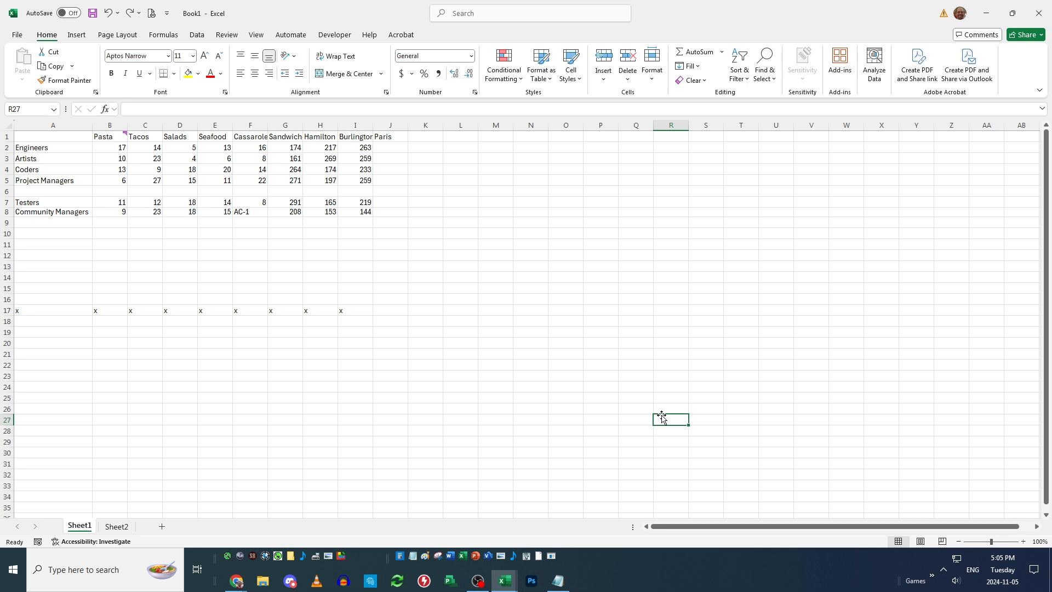
Hide columns B through G, from Pasta to Sandwiches
left_click_drag(328, 149, 329, 213)
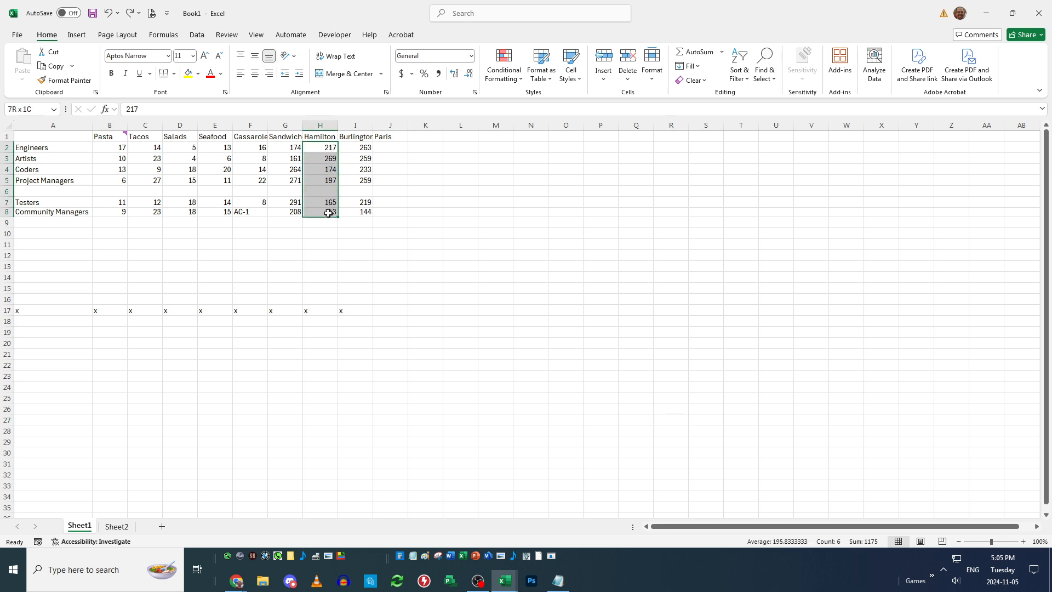
left_click(399, 283)
left_click(282, 125)
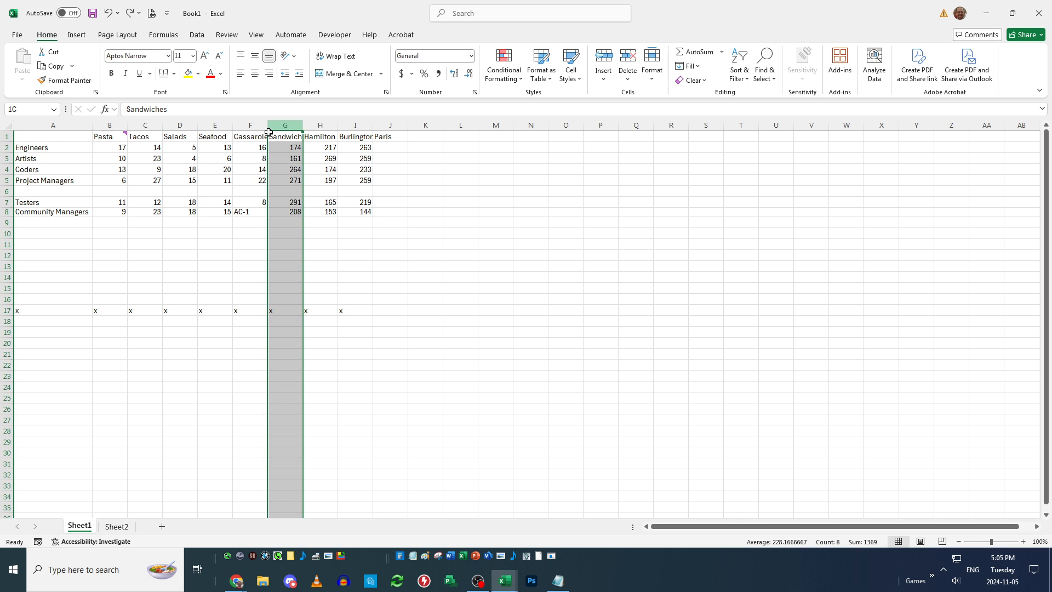
left_click_drag(268, 132, 114, 127)
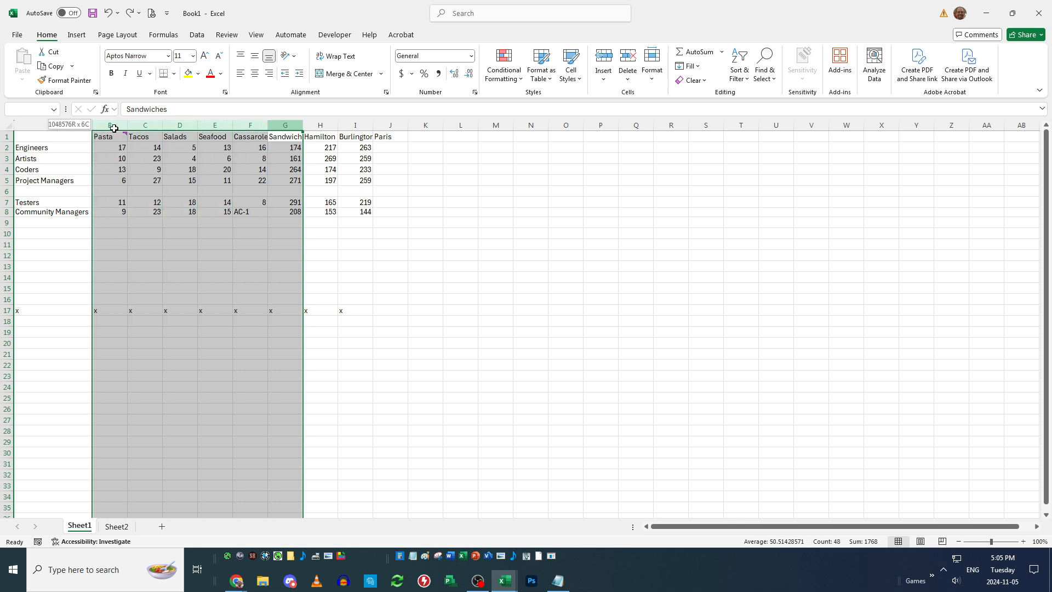
right_click(251, 129)
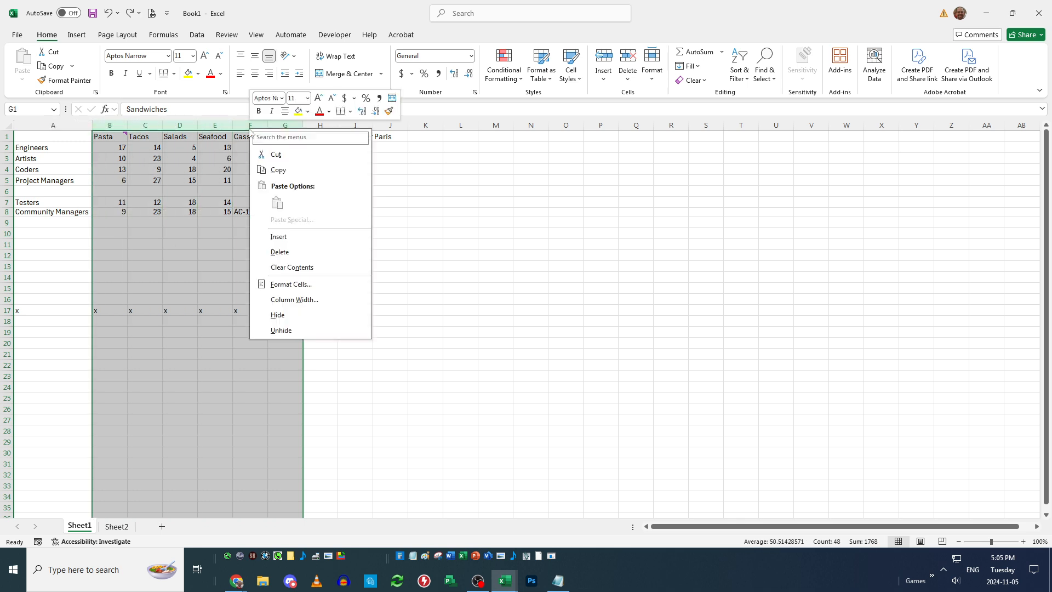
left_click(298, 320)
Review the team names in column A alongside the Hamilton and Burlington values
left_click(146, 202)
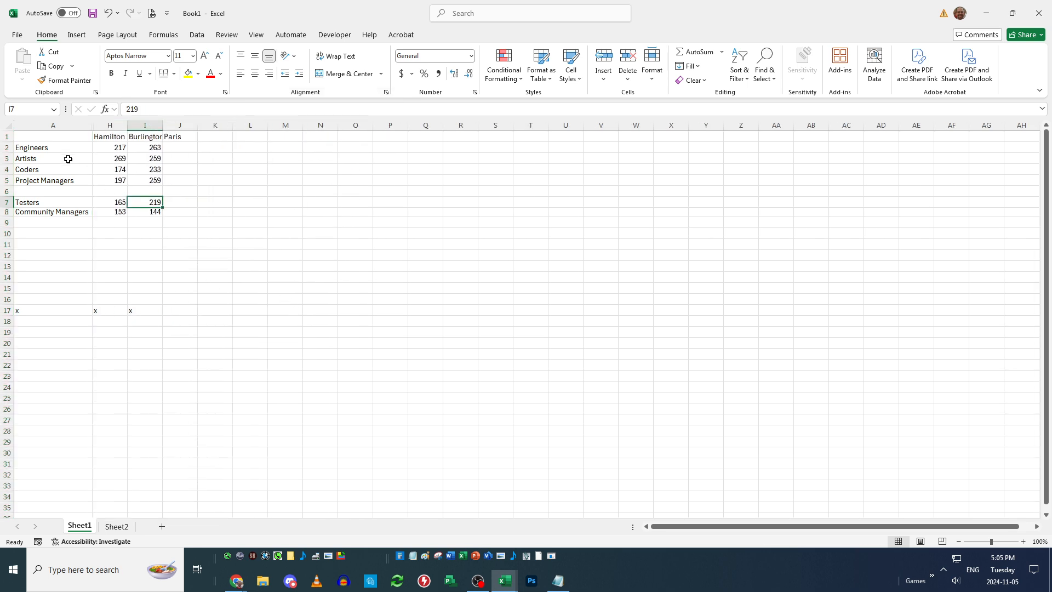
left_click_drag(66, 152, 110, 169)
left_click(291, 190)
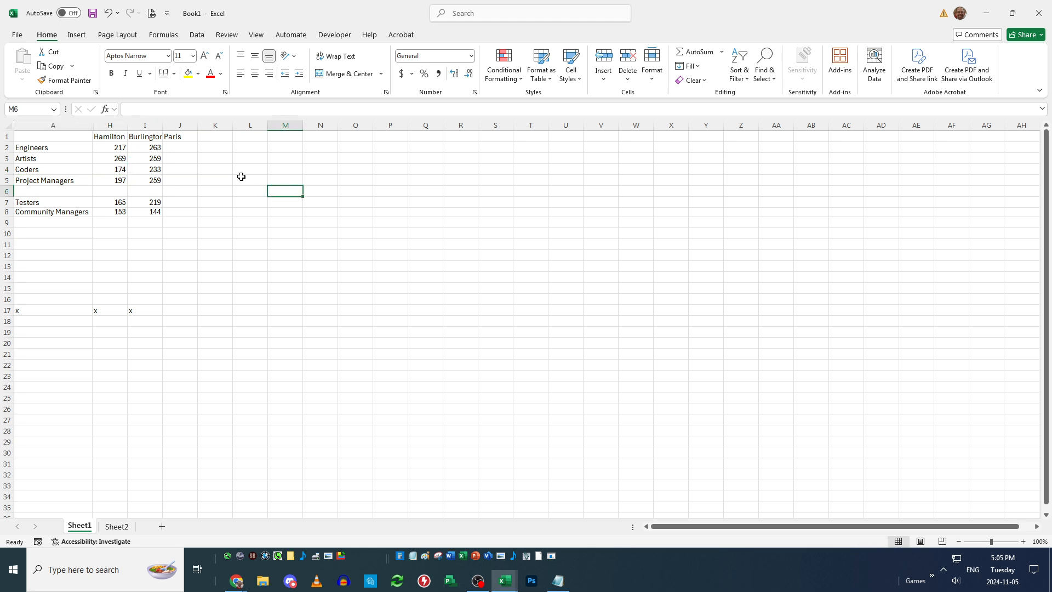
left_click_drag(66, 149, 63, 214)
left_click_drag(906, 149, 965, 236)
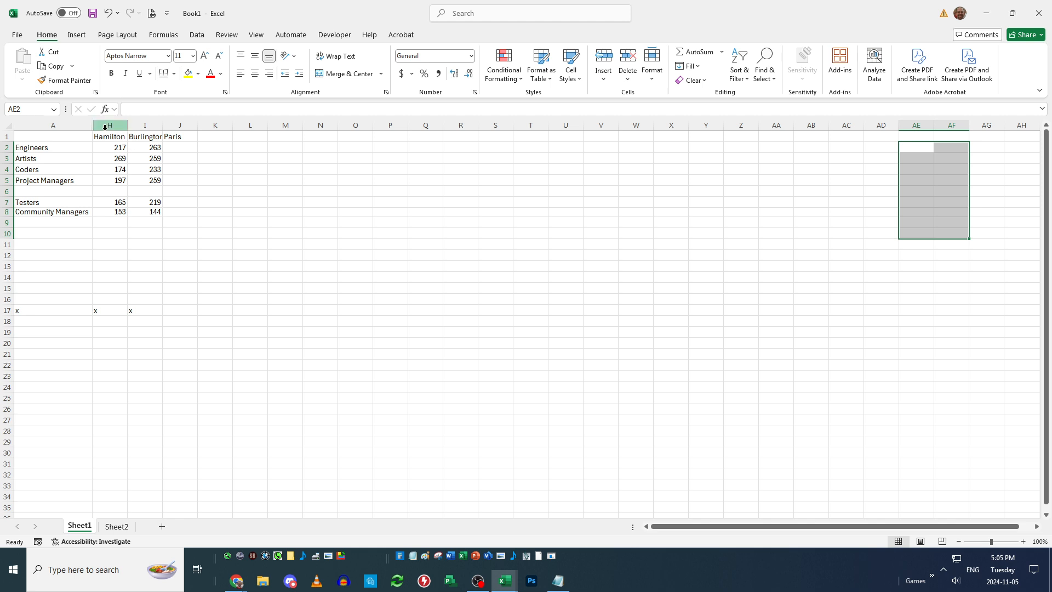
left_click(343, 205)
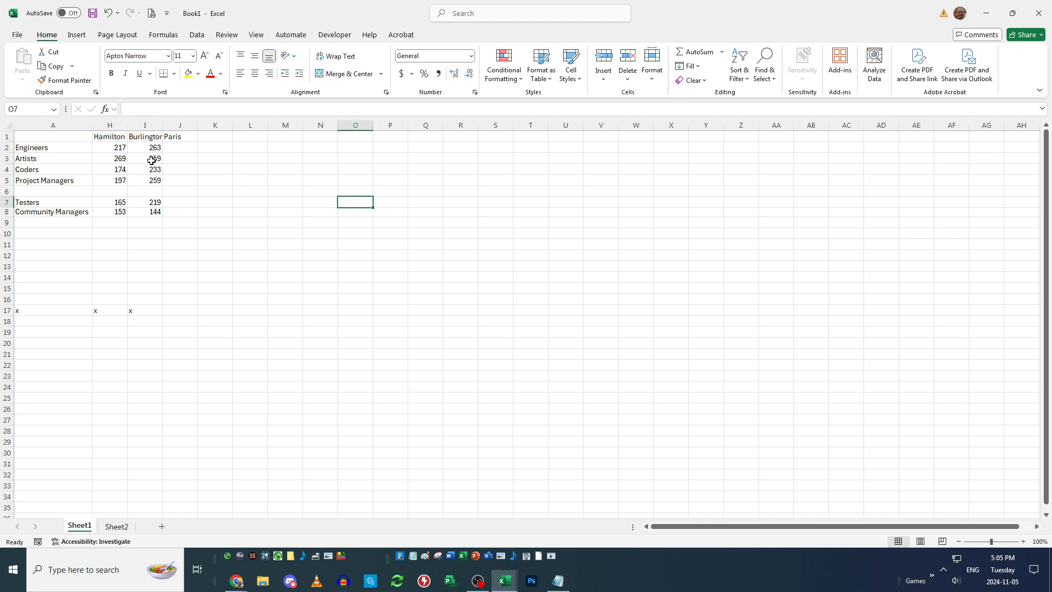
Unhide columns B through G, from Pasta to Sandwiches, and deselect the columns
right_click(94, 125)
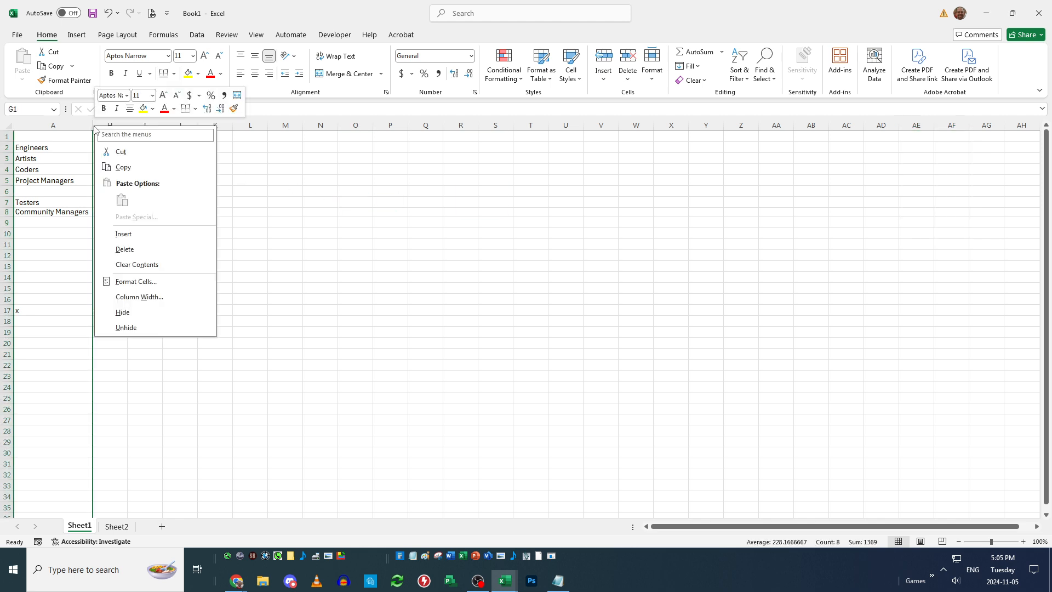
left_click(139, 327)
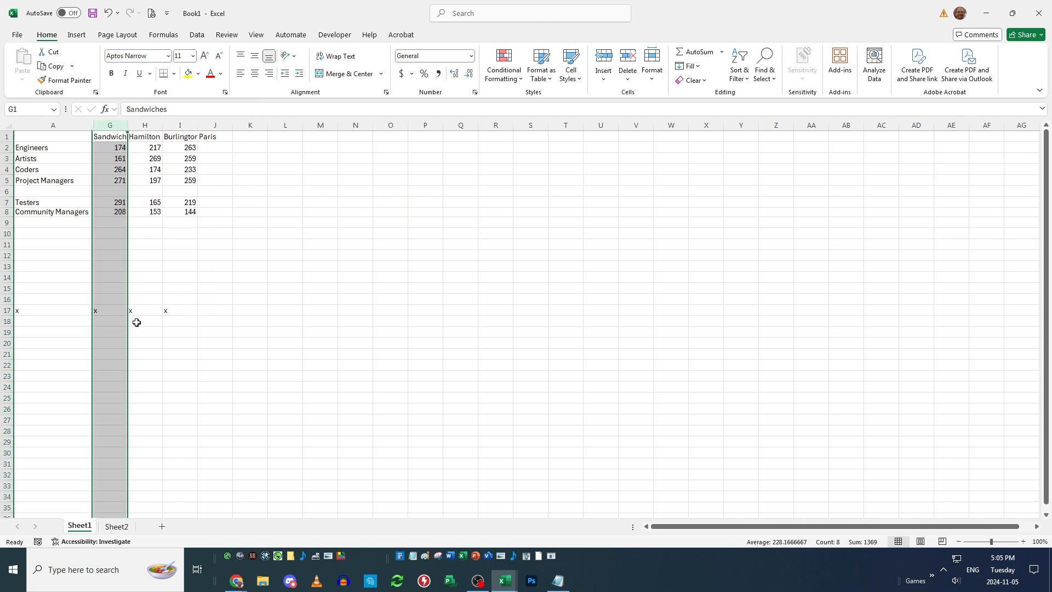
left_click_drag(94, 127, 95, 127)
double_click(94, 126)
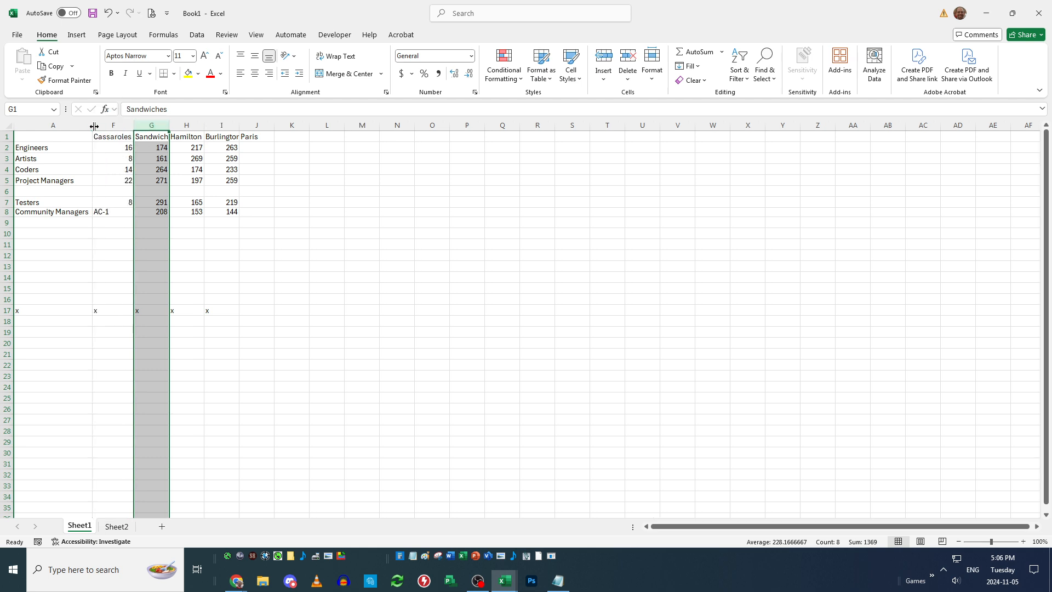
double_click(94, 126)
double_click(94, 126)
double_click(94, 126)
double_click(94, 126)
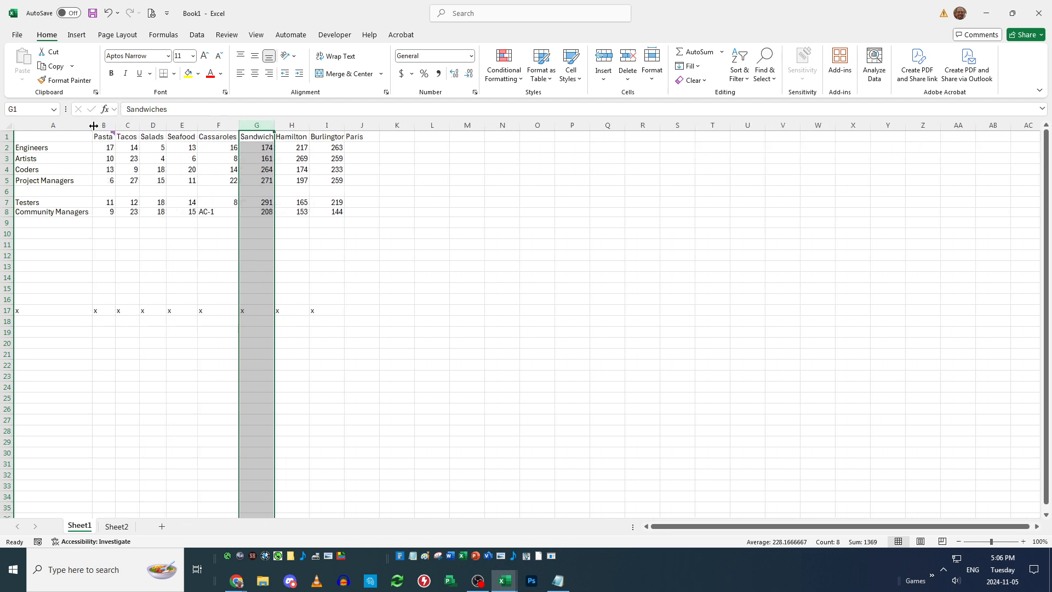
left_click(227, 288)
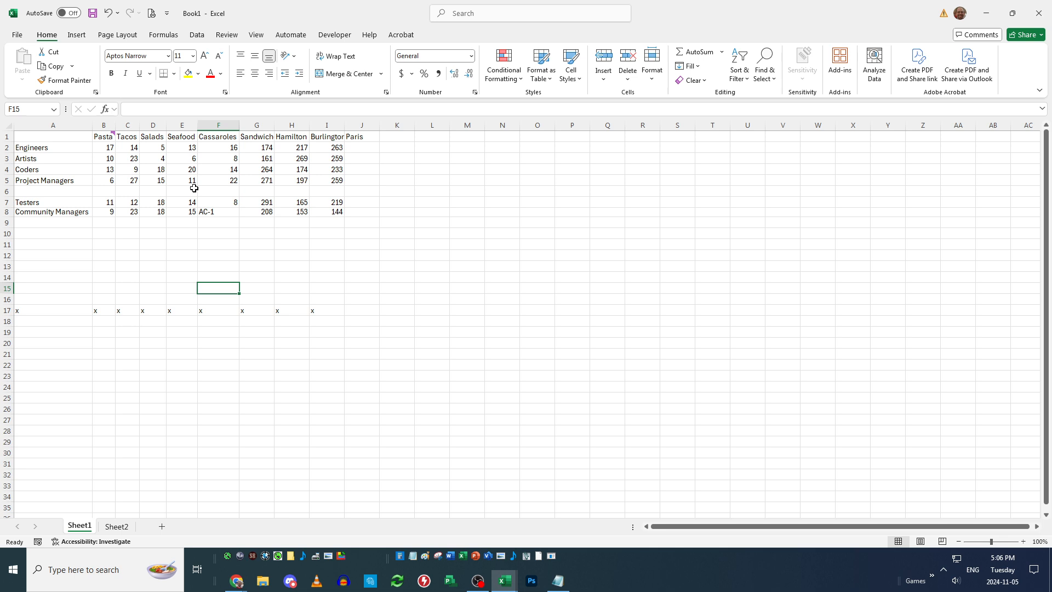
left_click(353, 254)
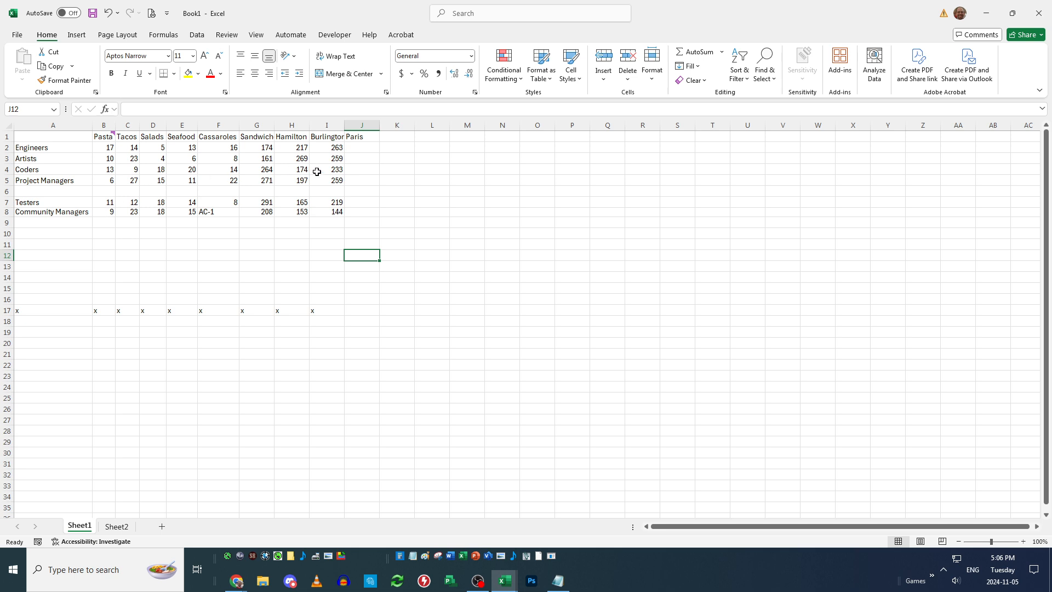
left_click_drag(340, 180, 307, 180)
left_click(133, 172)
left_click_drag(27, 159, 28, 192)
left_click(638, 166)
left_click_drag(791, 179, 783, 205)
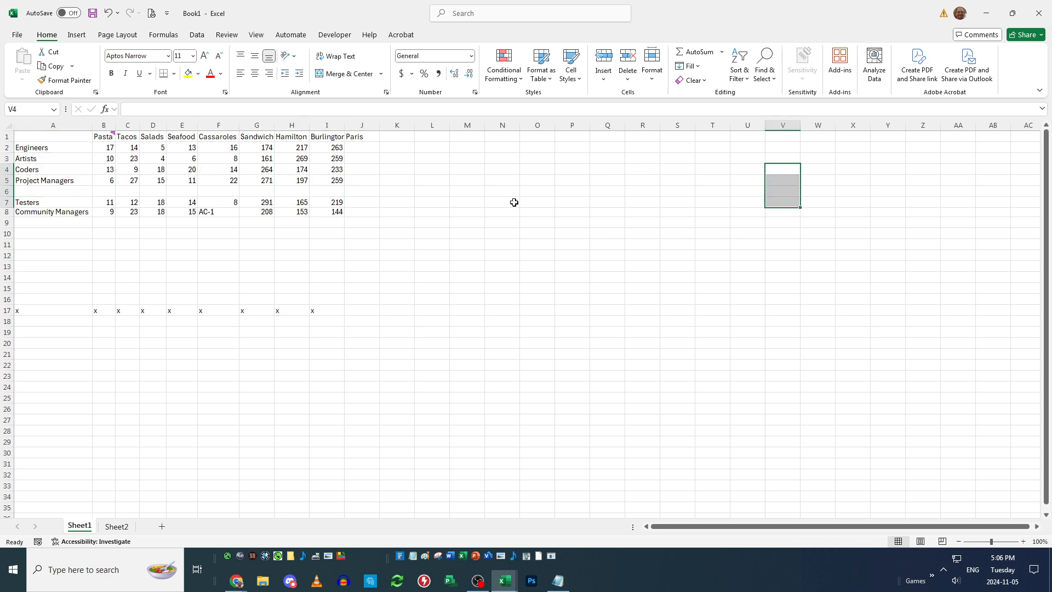
left_click(512, 202)
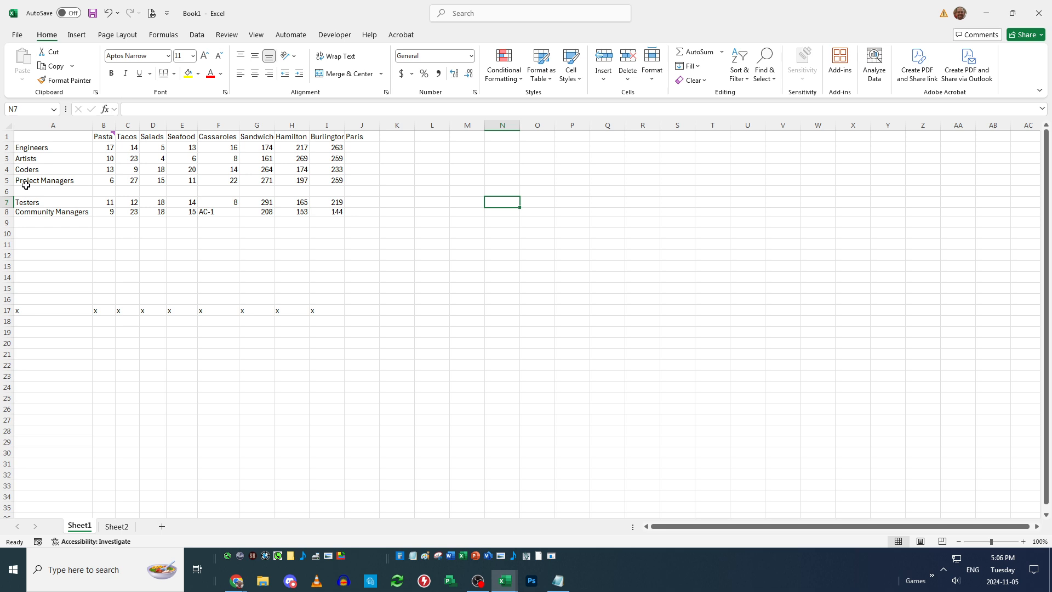
Fill the entire Project Managers row, row 5, with yellow
left_click(7, 180)
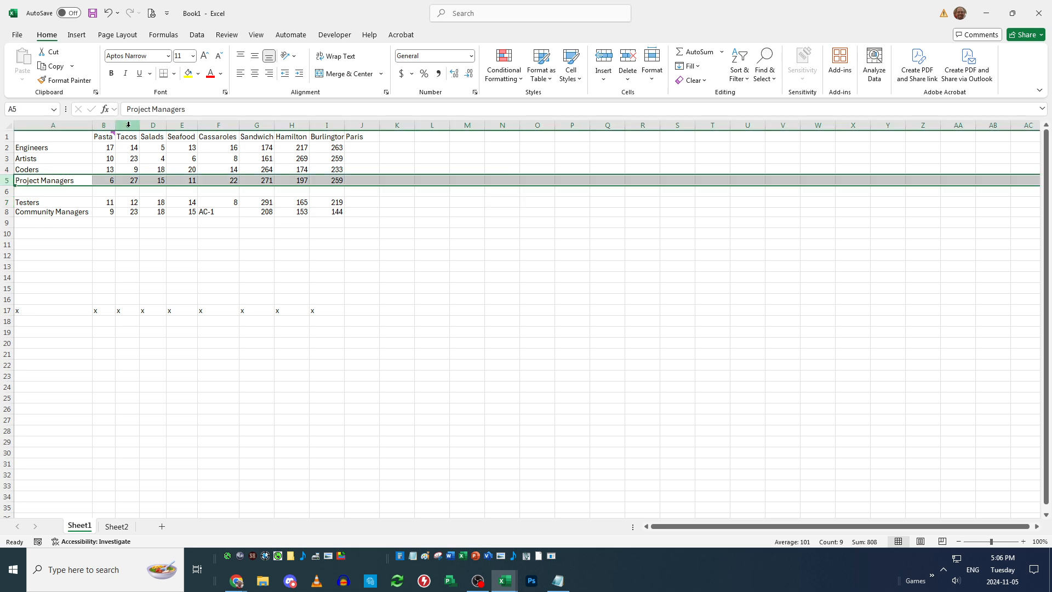
left_click(189, 73)
left_click(251, 332)
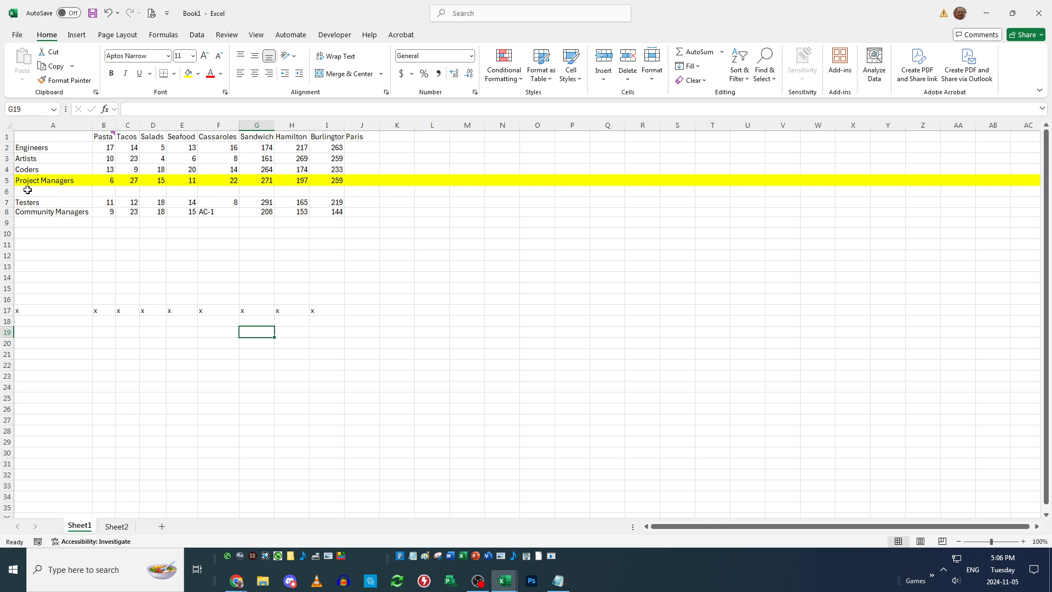
Fill the entire empty row 29 with yellow
left_click(165, 443)
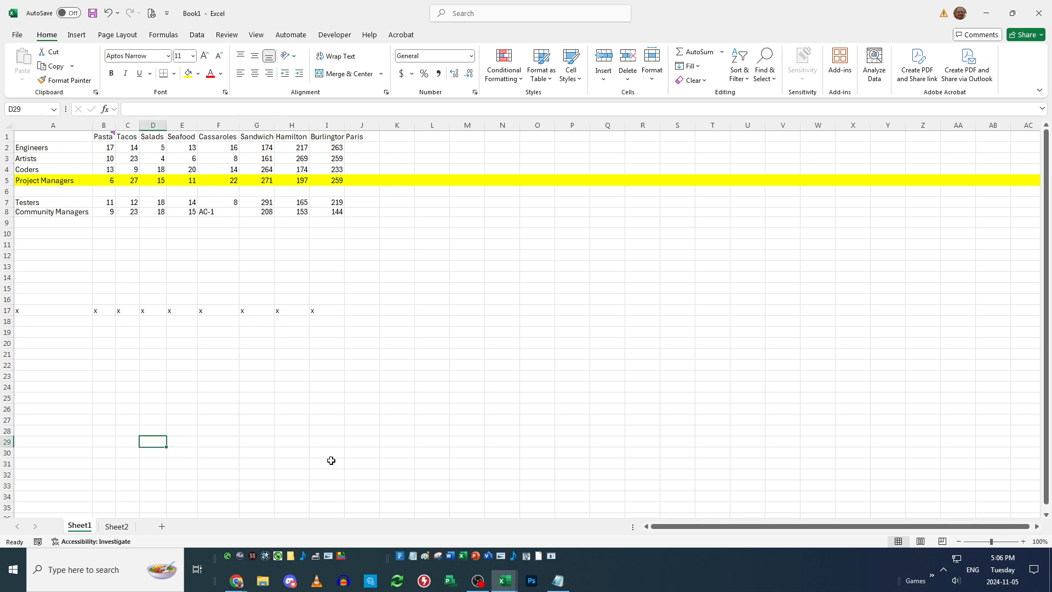
left_click_drag(236, 441, 902, 441)
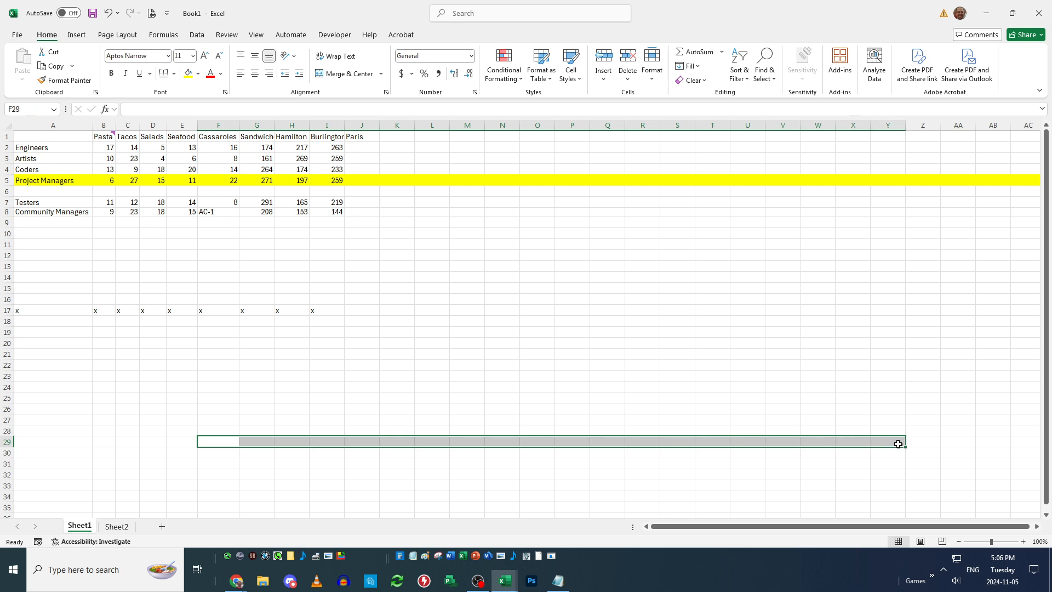
left_click(8, 443)
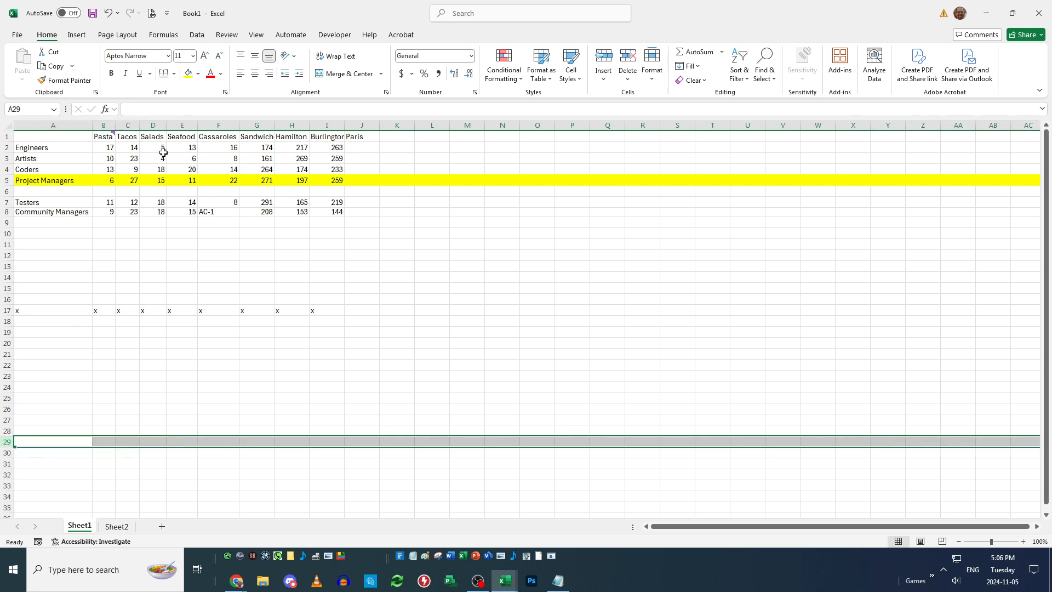
left_click(189, 73)
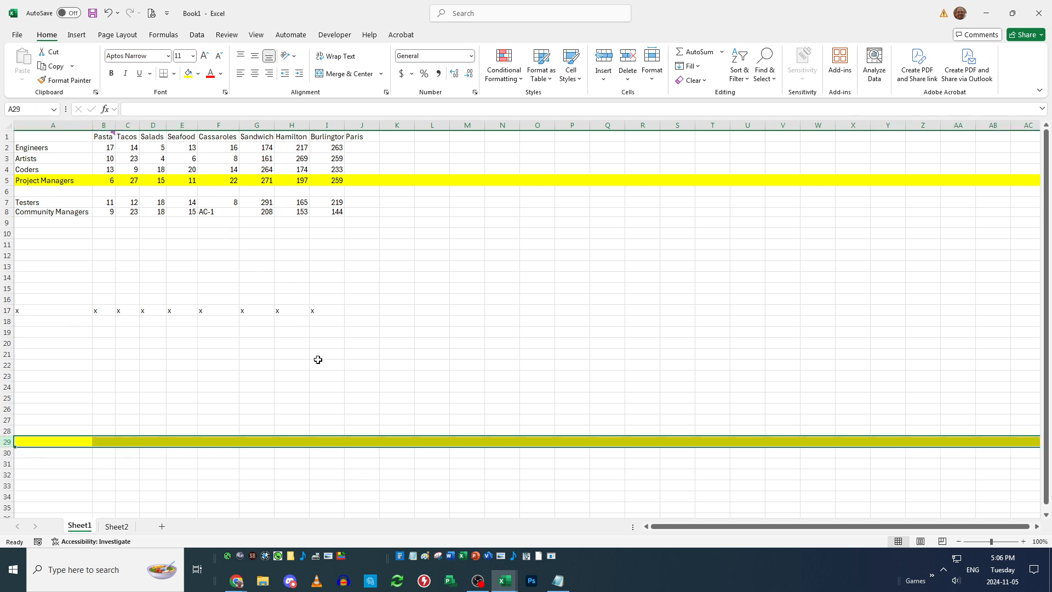
Undo the yellow fills on rows 29 and 5 and deselect the row
left_click(109, 13)
left_click(109, 13)
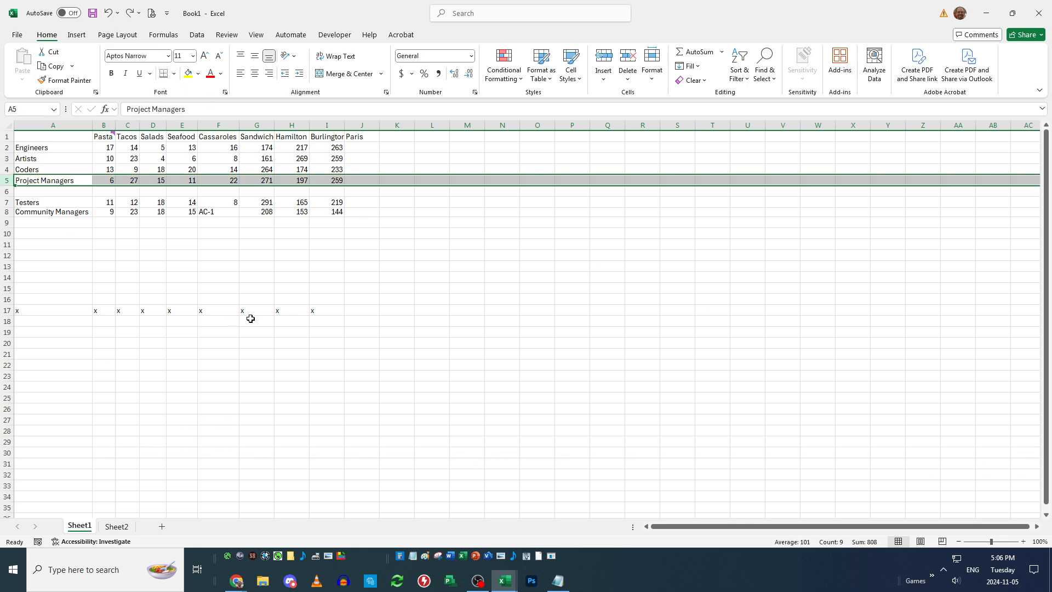
left_click(257, 311)
Select individual cells around the table one after another, including D2, C3, G3 and E3
left_click(141, 152)
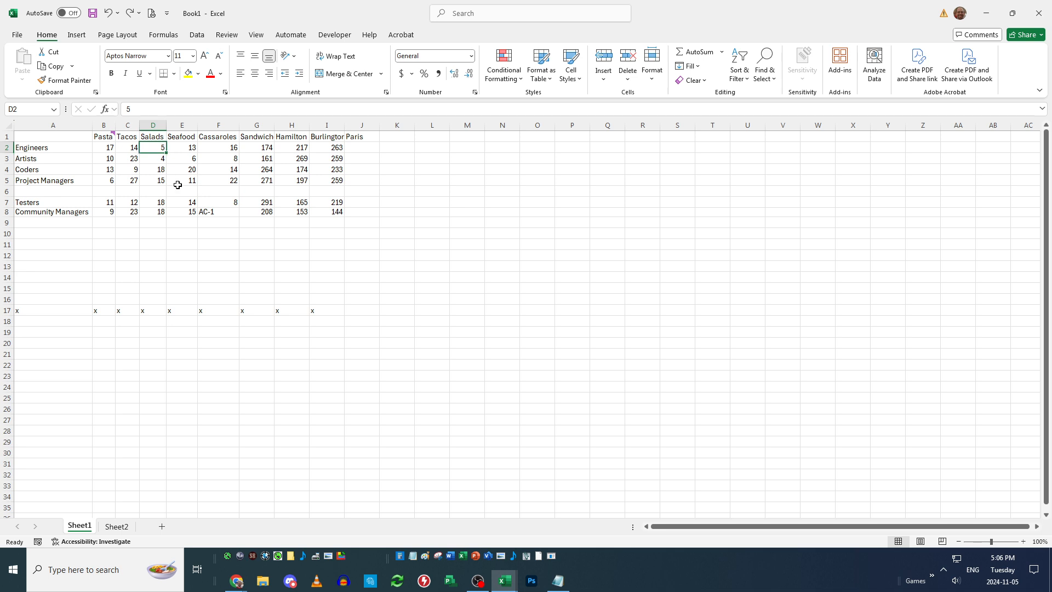
left_click(133, 155)
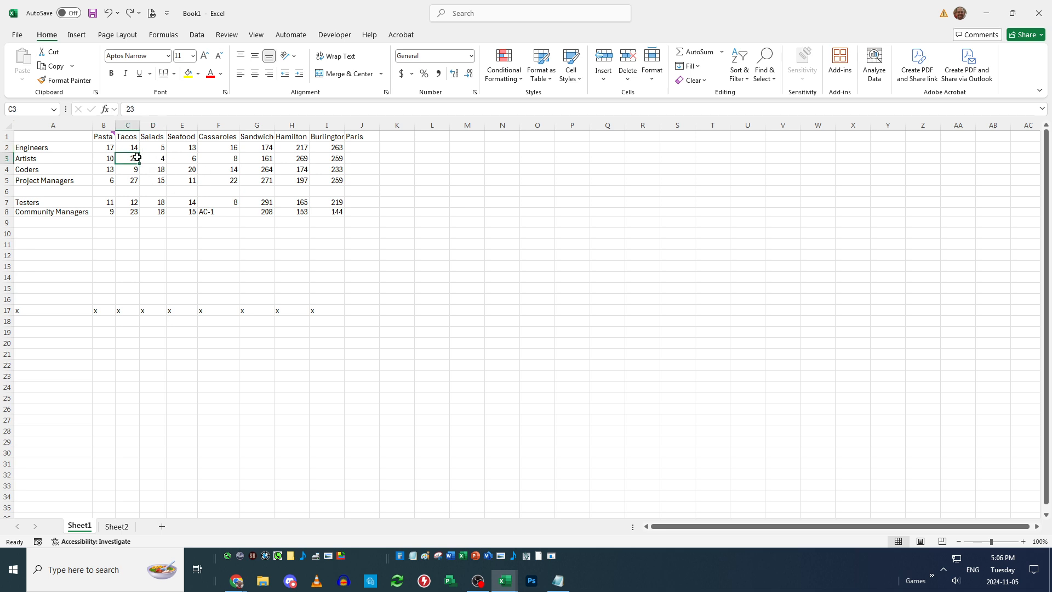
left_click(153, 221)
left_click(209, 174)
left_click(270, 161)
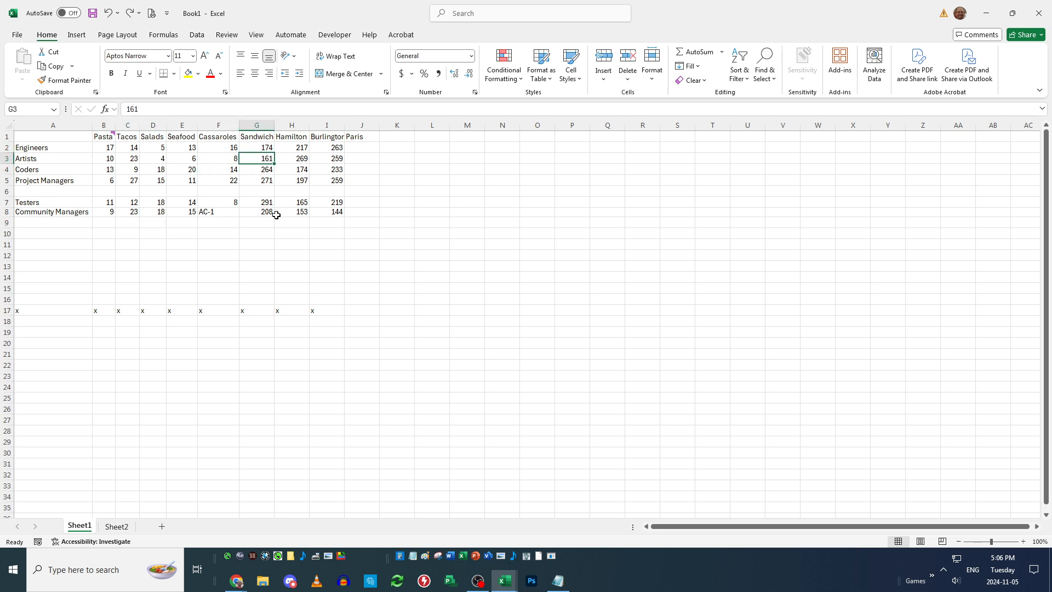
left_click(185, 155)
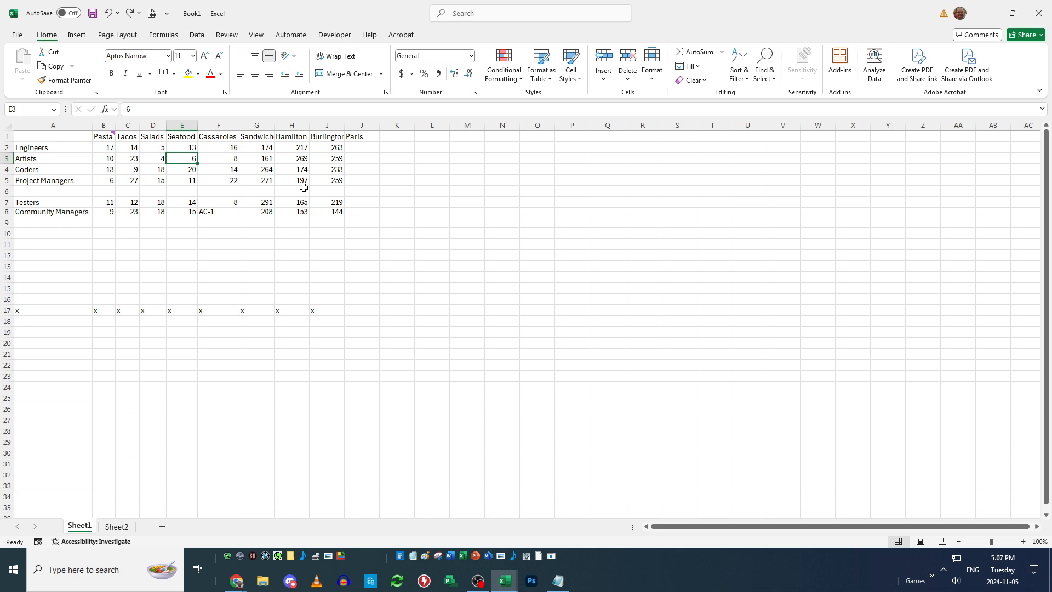
Move cell by cell along row 3, from E3 back to C3 and across to H3
key("Left")
key("Left")
key("Right")
key("Right")
key("Right")
key("Right")
key("Right")
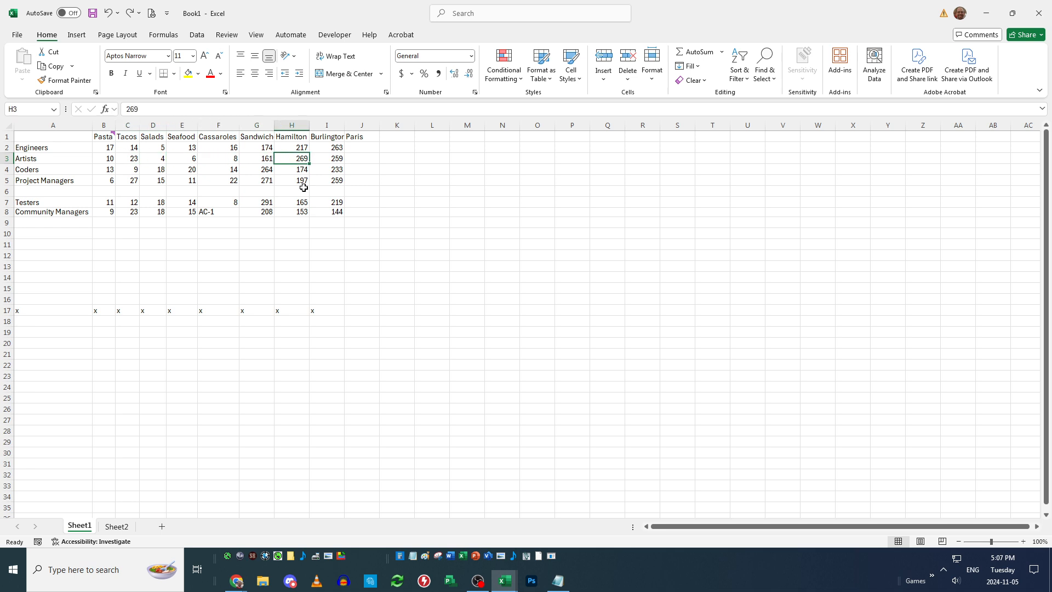
Move to the Cassaroles column and step up and down its cells, ending on the header in F1
key("Left")
key("Left")
key("Down")
key("Down")
key("Up")
key("Up")
key("Up")
key("Up")
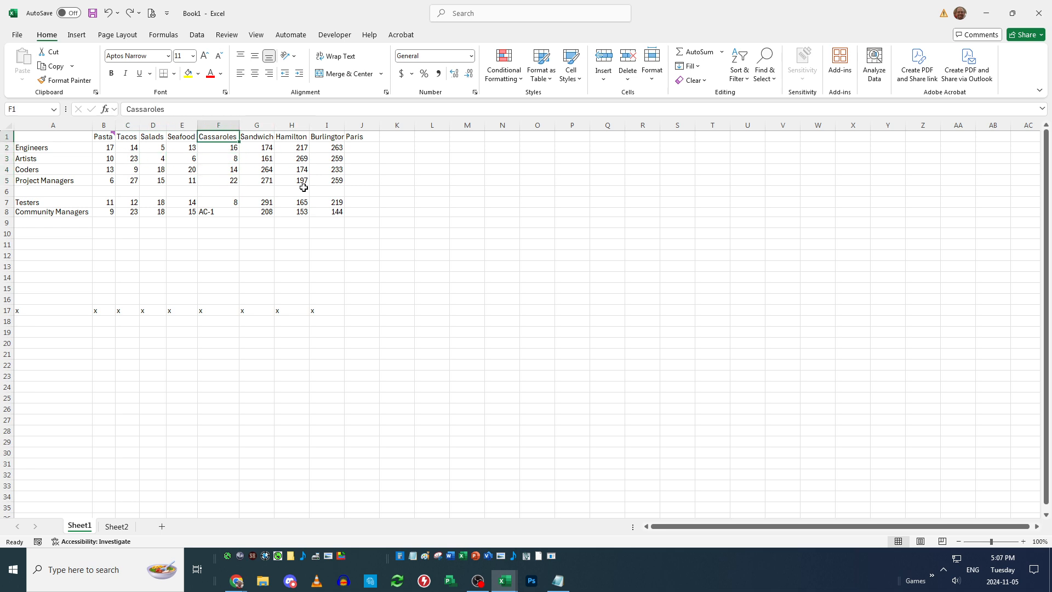
key("Down")
key("Down")
key("Up")
key("Up")
key("Down")
key("Down")
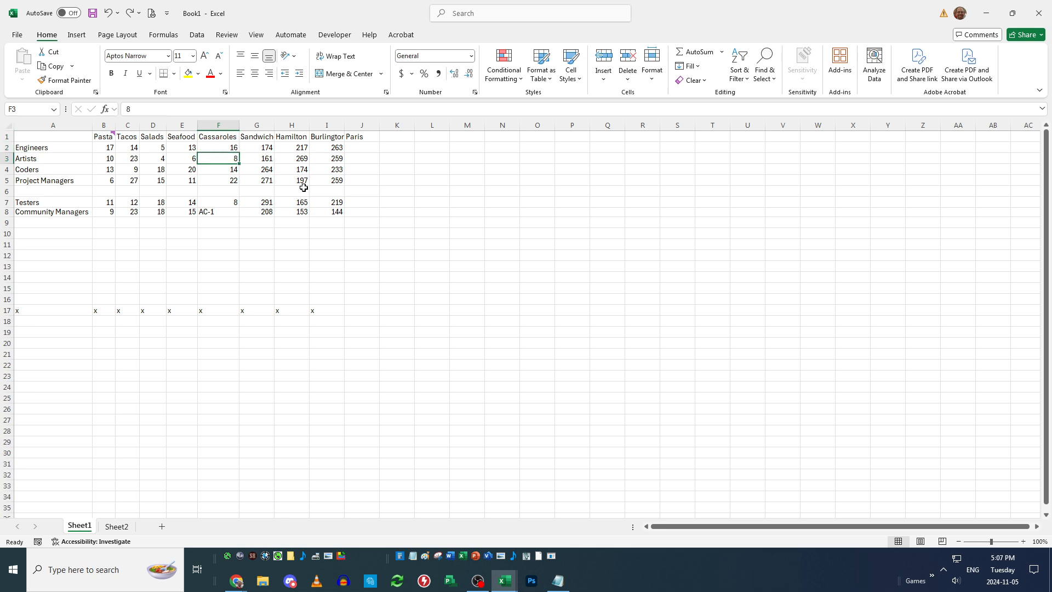
key("Up")
key("Up")
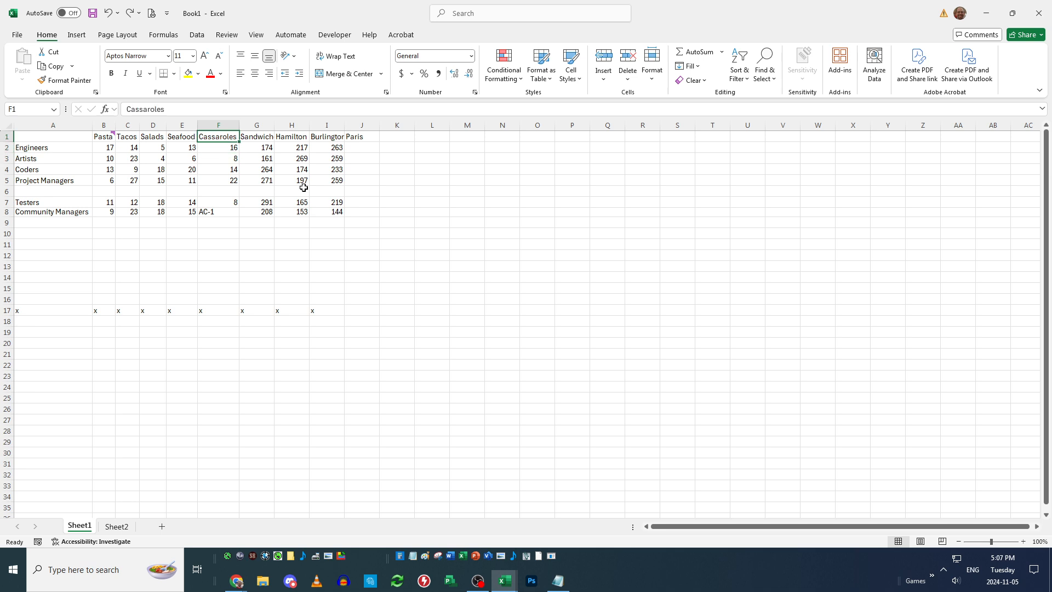
Step down the Cassaroles column one cell at a time from the header to the Testers value in F7
key("Down")
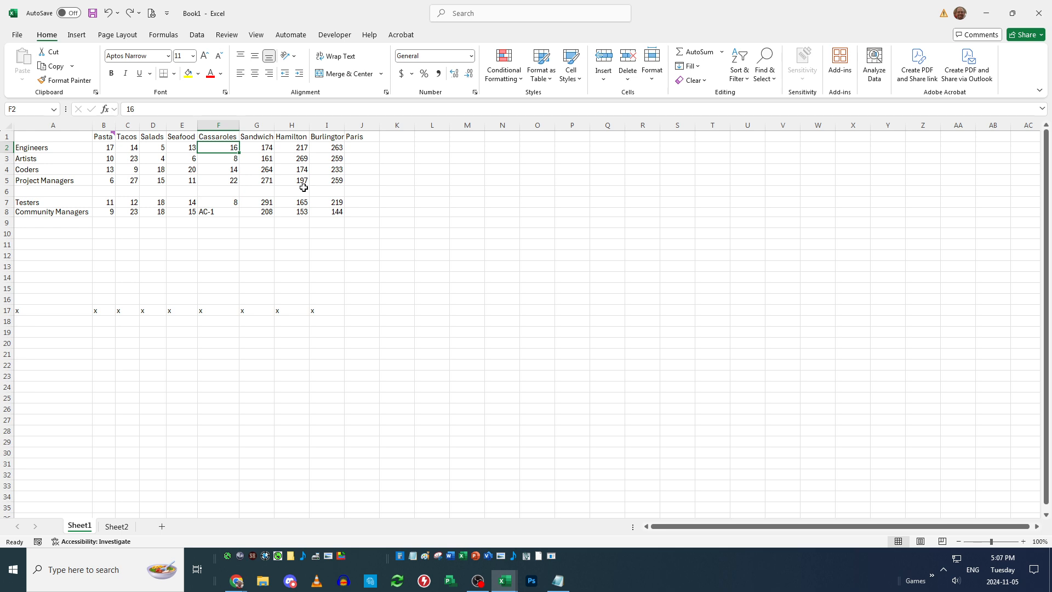
key("Down")
key("Down")
key("Down")
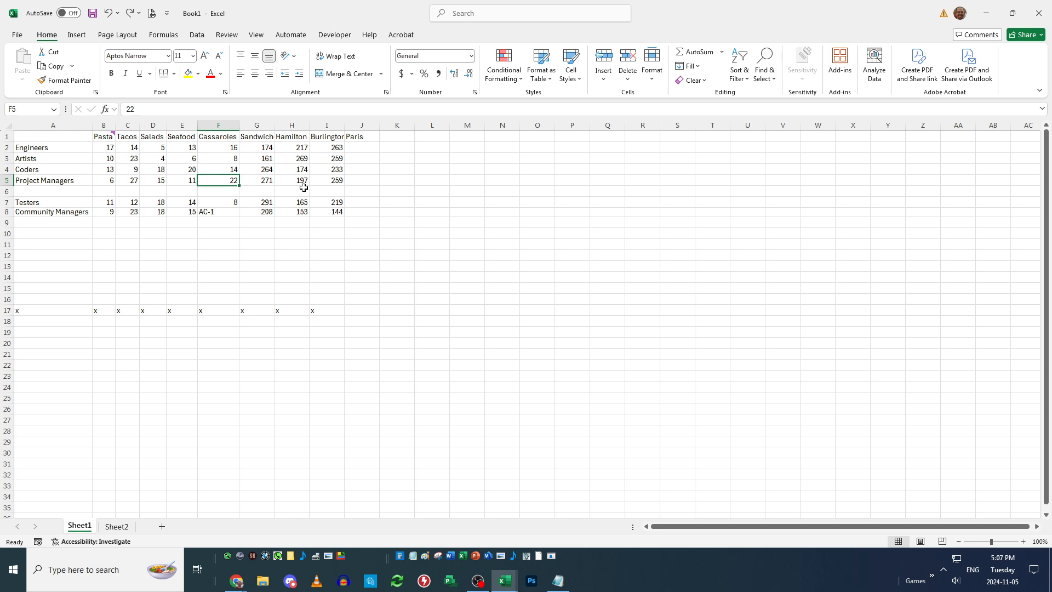
key("Down")
key("Down")
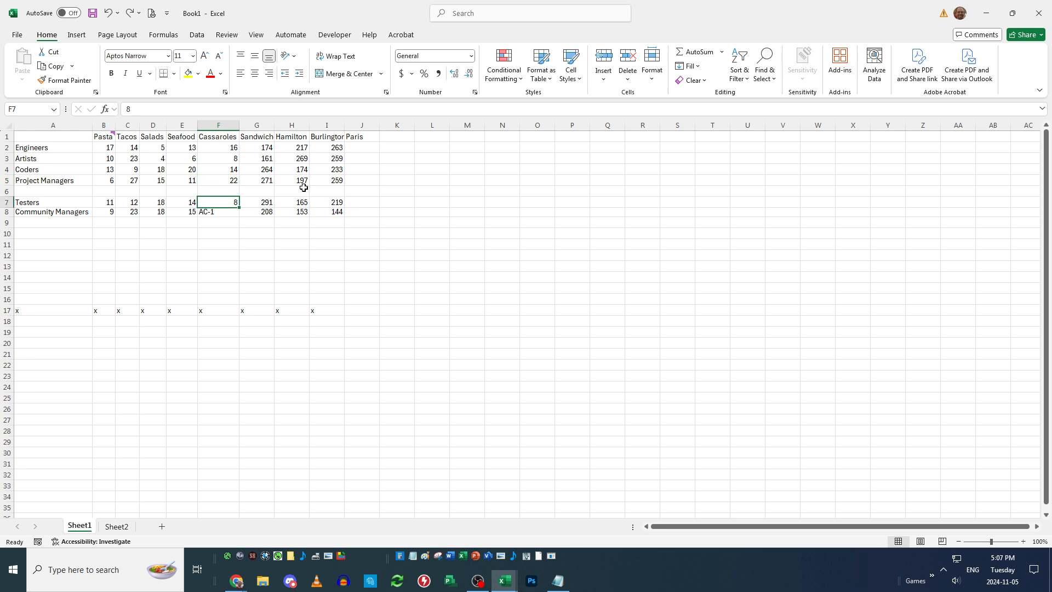
Enter 2, 3, 2 and 4 in cells D9 to D12 of the Salads column
left_click(227, 232)
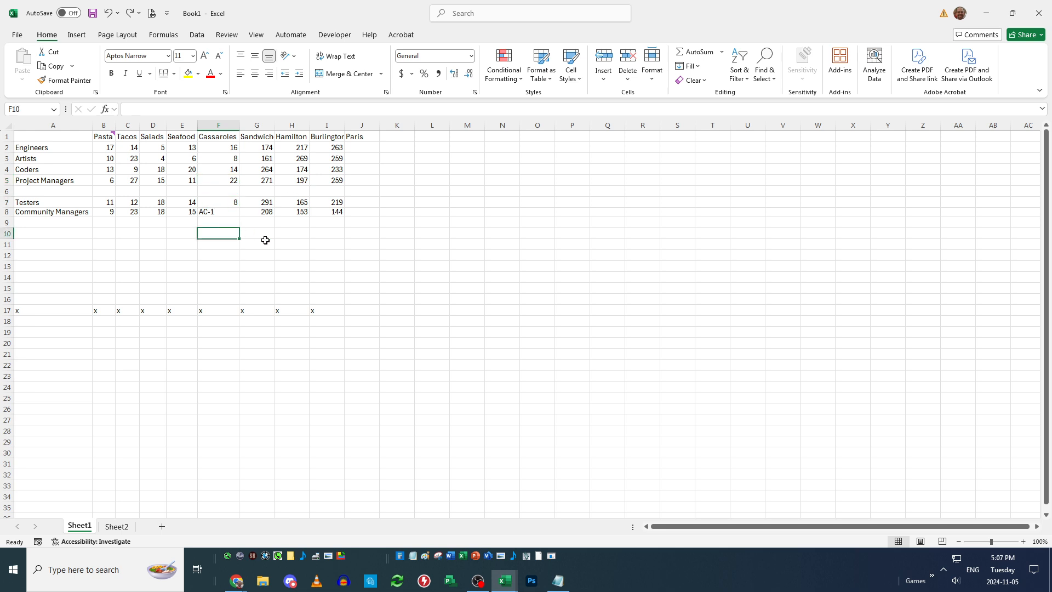
key("Up")
key("Left")
key("Left")
type("2")
key("Return")
type("3")
key("Return")
type("2")
key("Return")
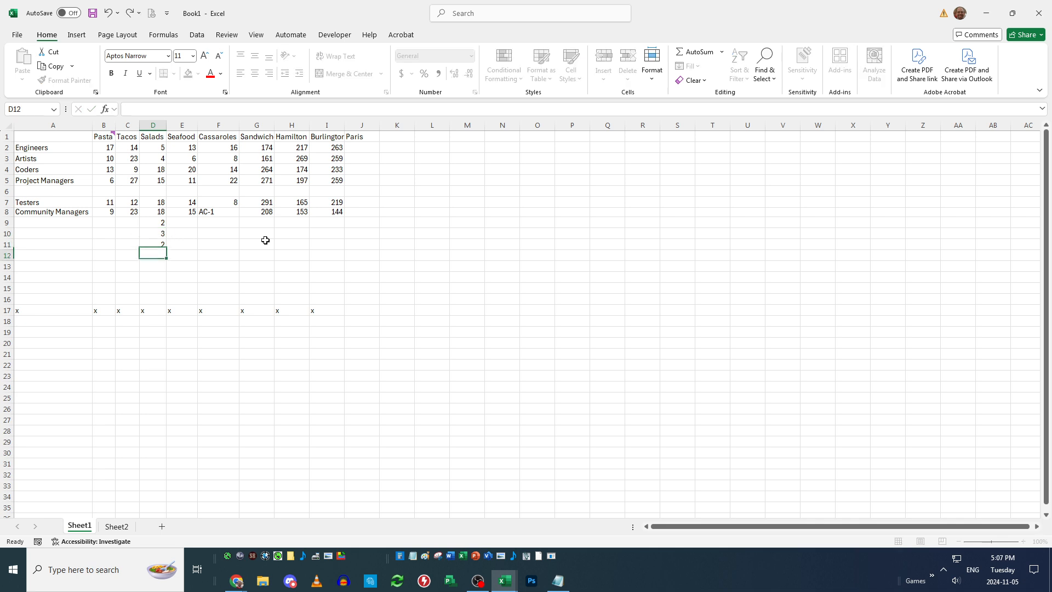
type("4")
key("Return")
Leave D13 blank and enter 5, 6 and 3 in cells D14 to D16
key("Return")
type("5")
key("Return")
type("6")
key("Return")
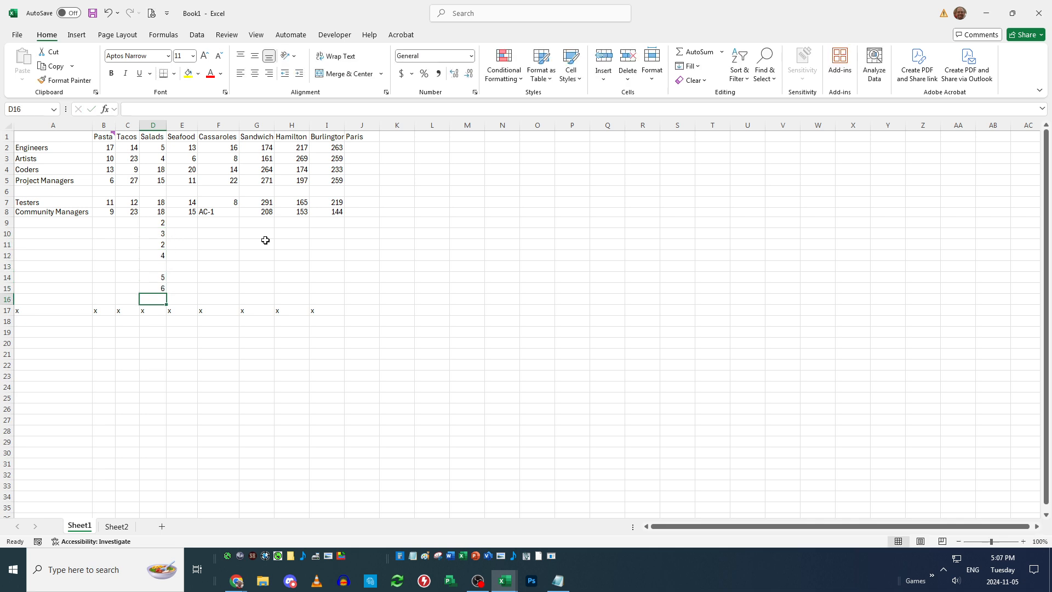
type("3")
key("Return")
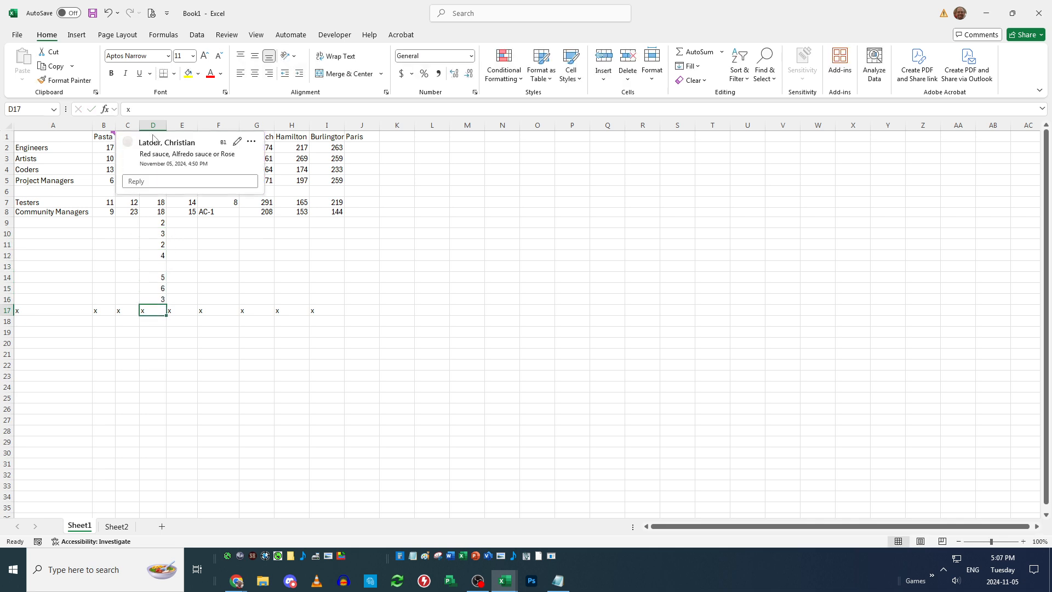
Review the Salads column by stepping down one cell at a time from the header in D1 to D14
left_click(153, 139)
left_click(355, 232)
left_click(158, 136)
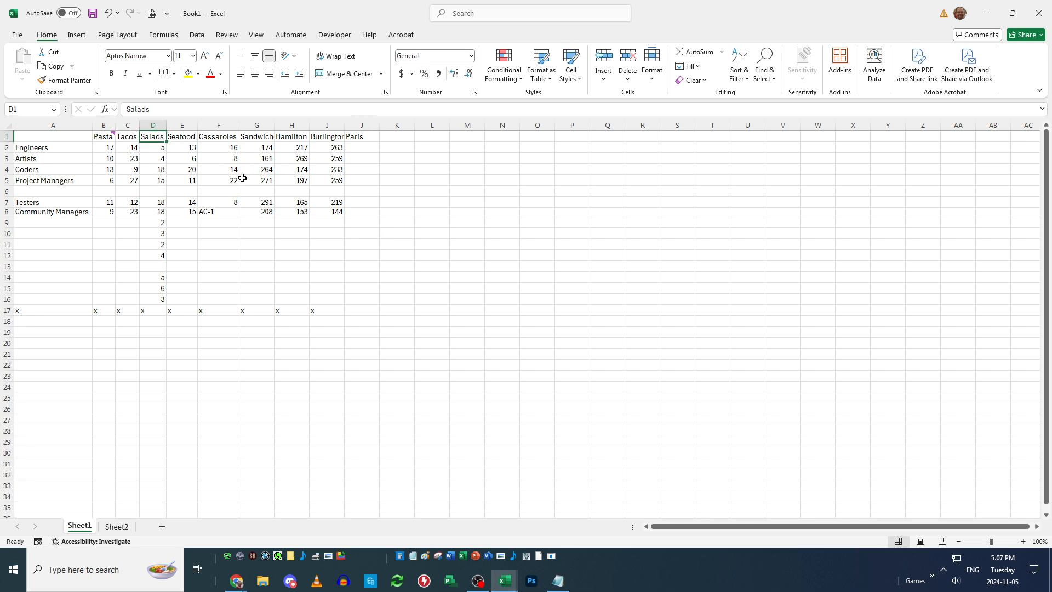
key("Return")
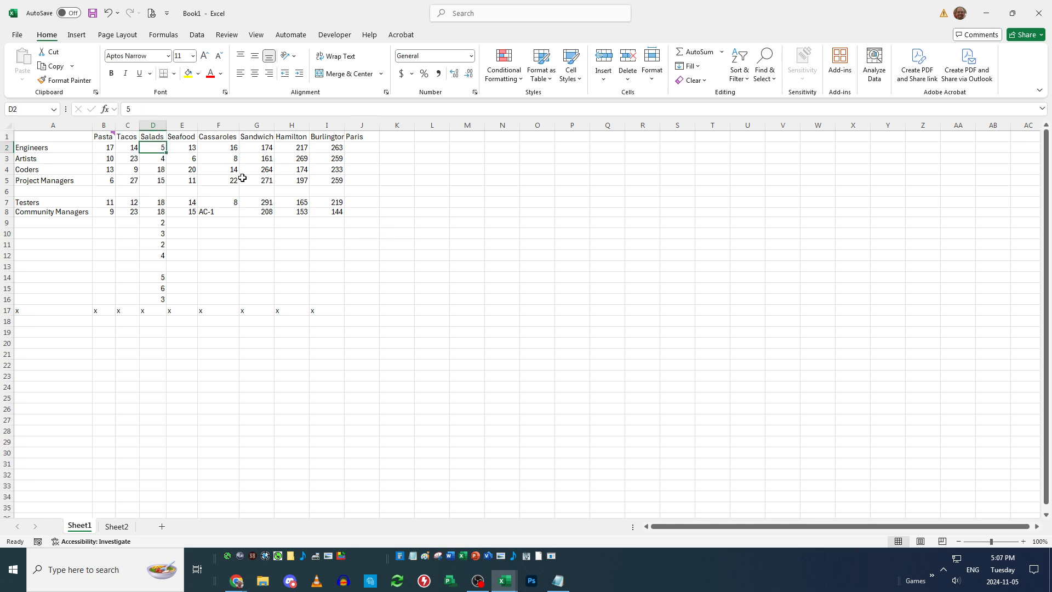
key("Return")
key("Return")
key("Return")
key("Return")
key("Return")
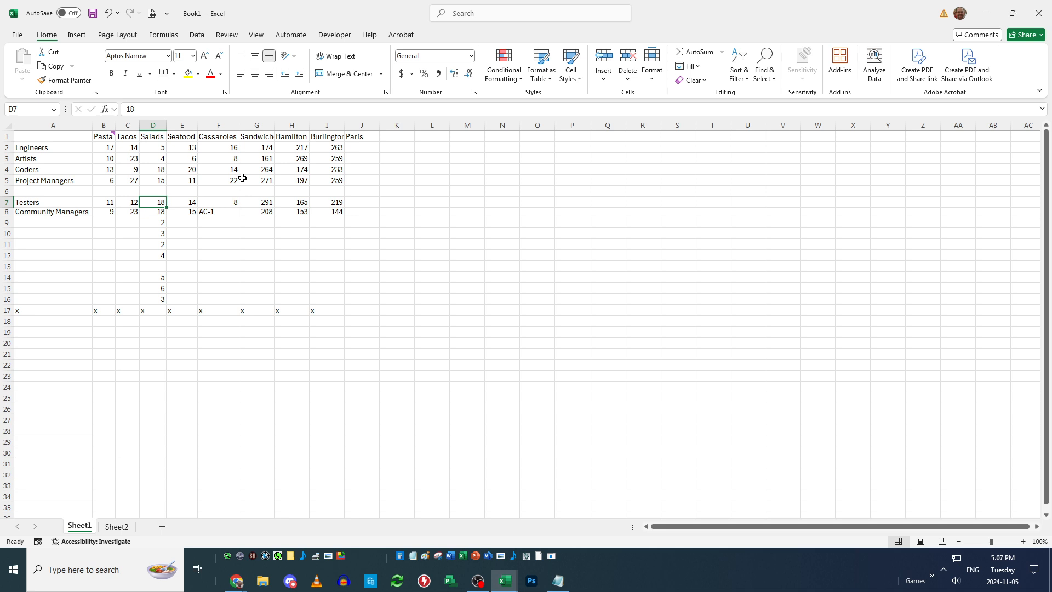
key("Return")
key("Return")
key("Return")
key("Return")
key("Return")
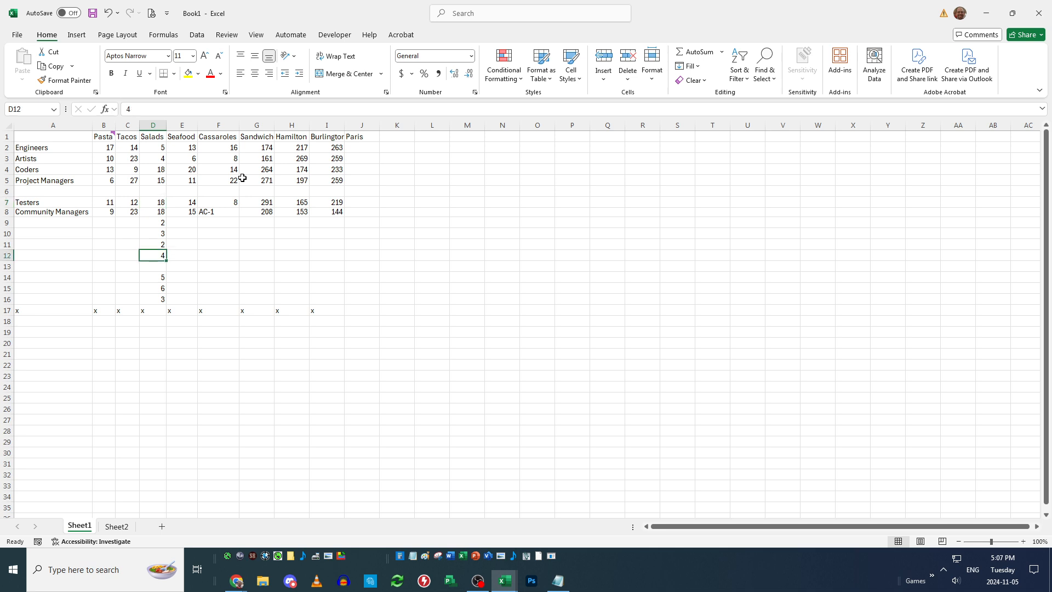
key("Return")
key("Return")
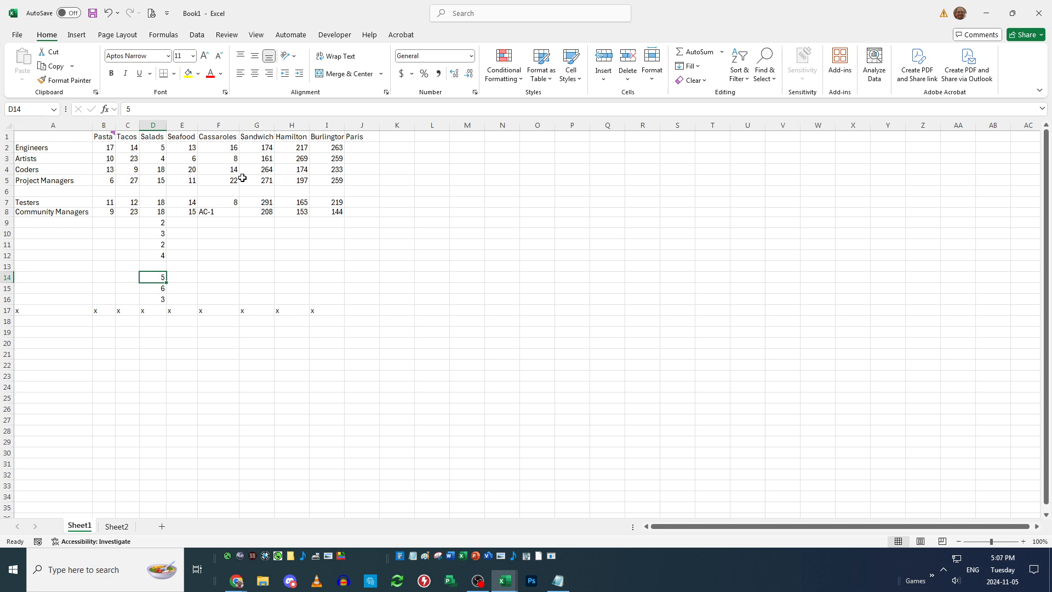
Filter the Salads column to exclude blank cells and check the remaining values
left_click(153, 124)
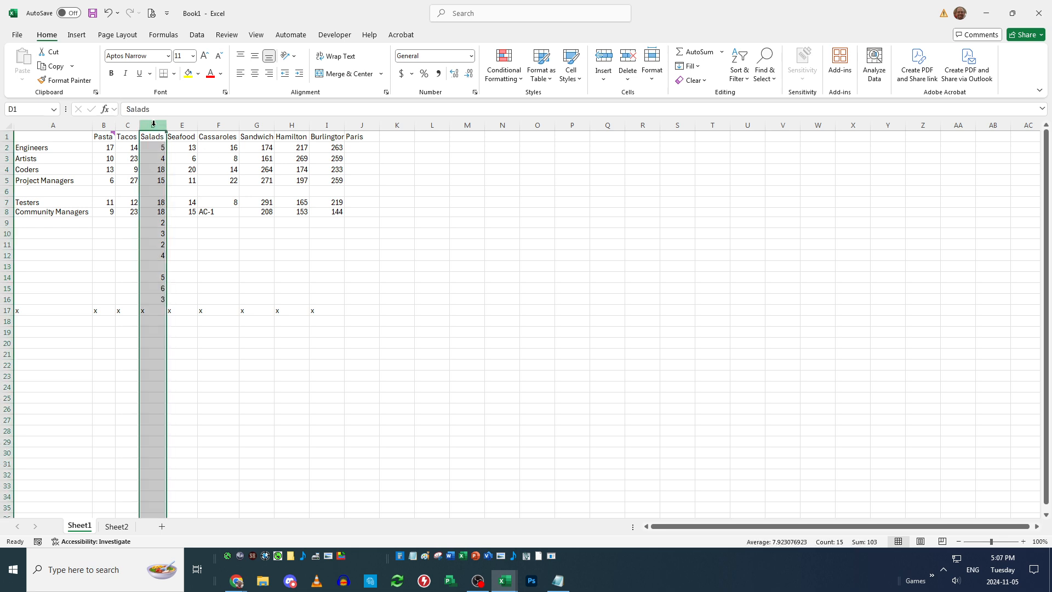
left_click(739, 67)
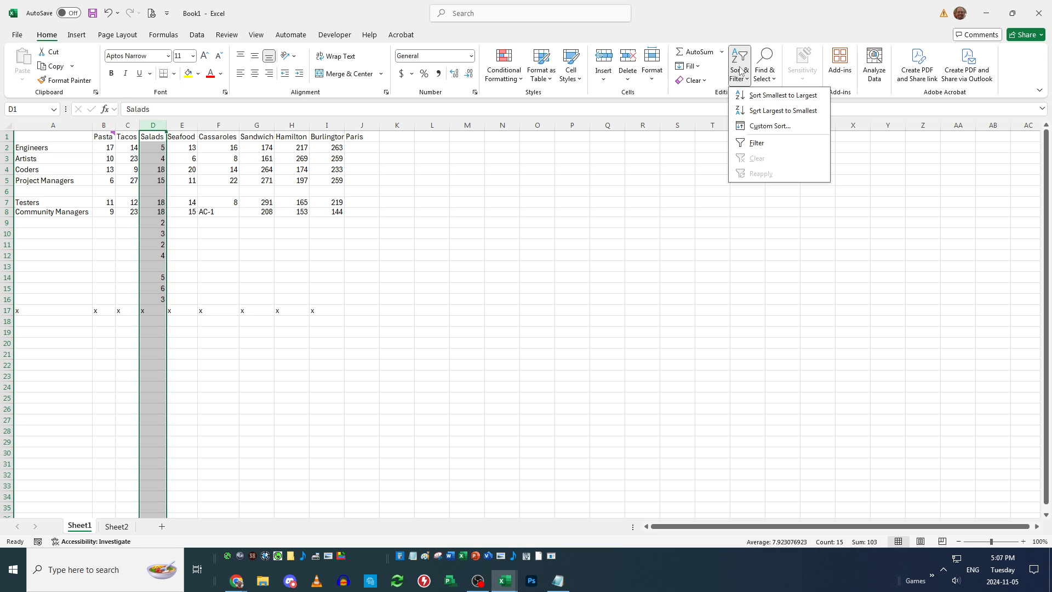
left_click(756, 144)
left_click(162, 138)
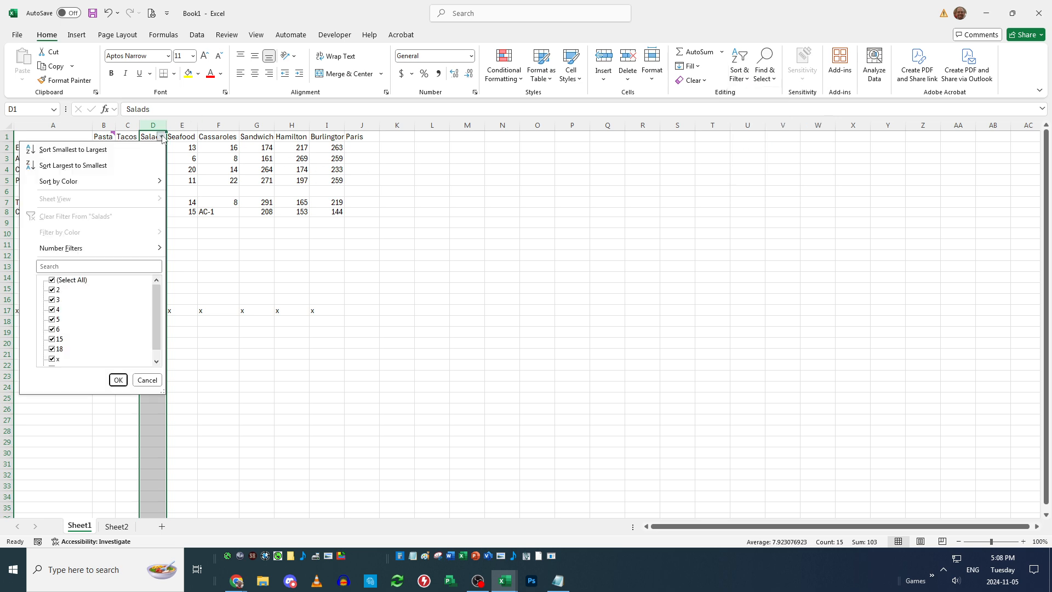
scroll(96, 354, "down", 1)
left_click(53, 360)
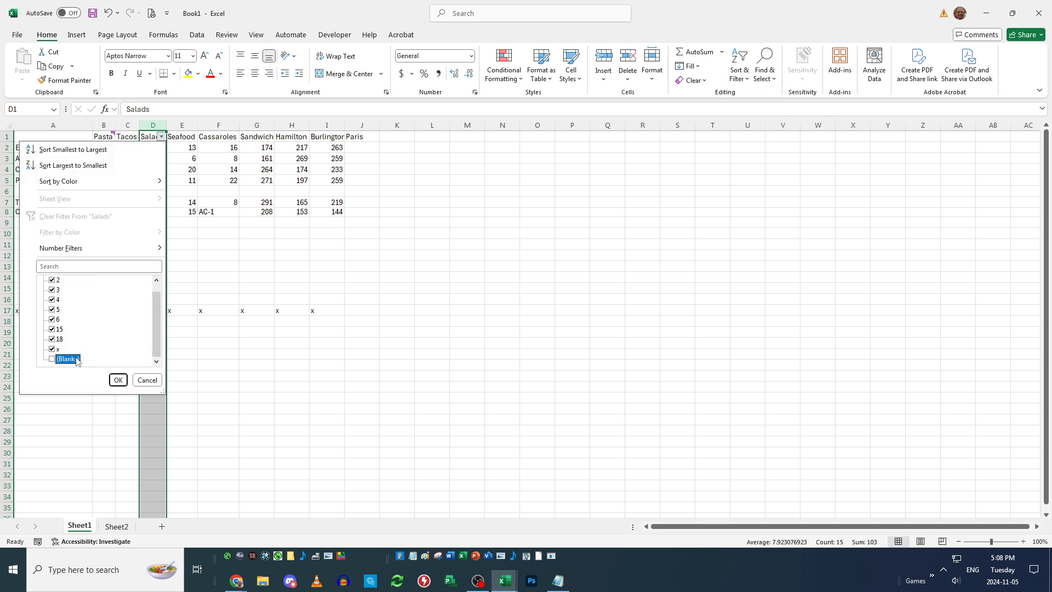
left_click(118, 380)
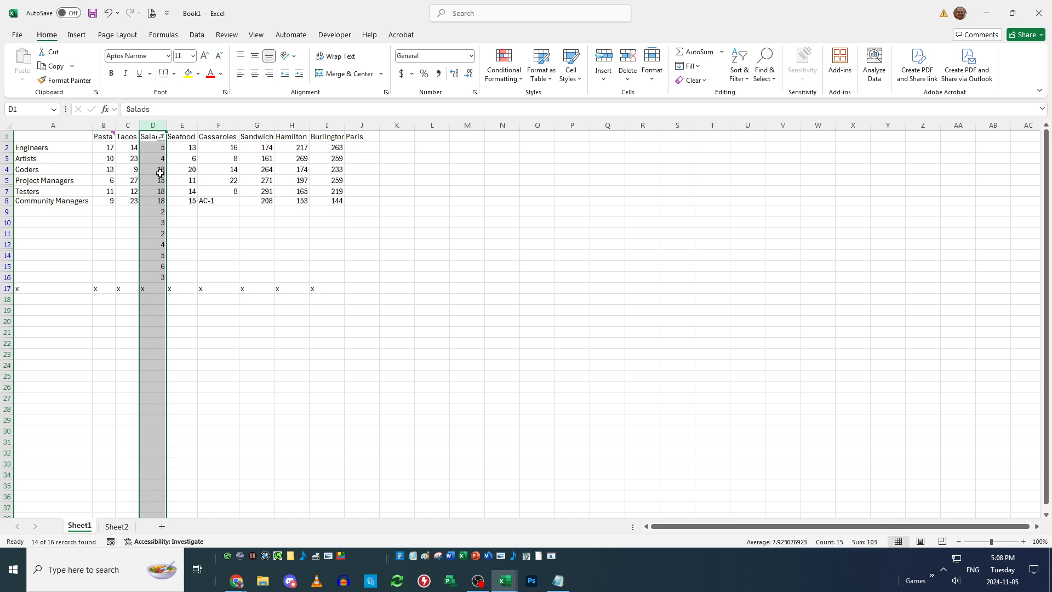
left_click_drag(161, 170, 164, 274)
left_click(192, 266)
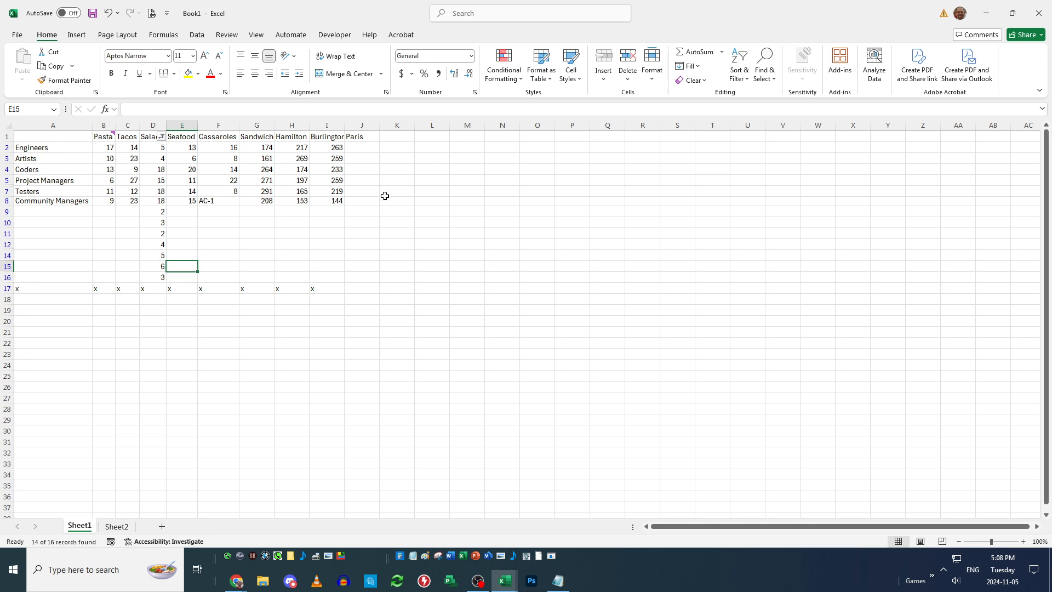
Include the blank cells in the Salads column again and turn off the filter
left_click(161, 137)
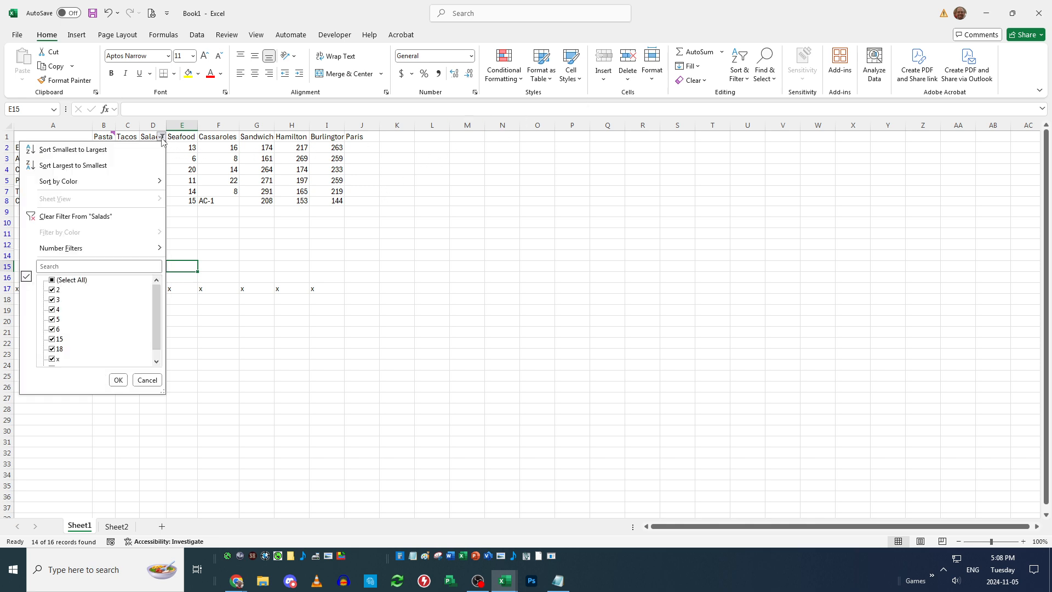
left_click(117, 380)
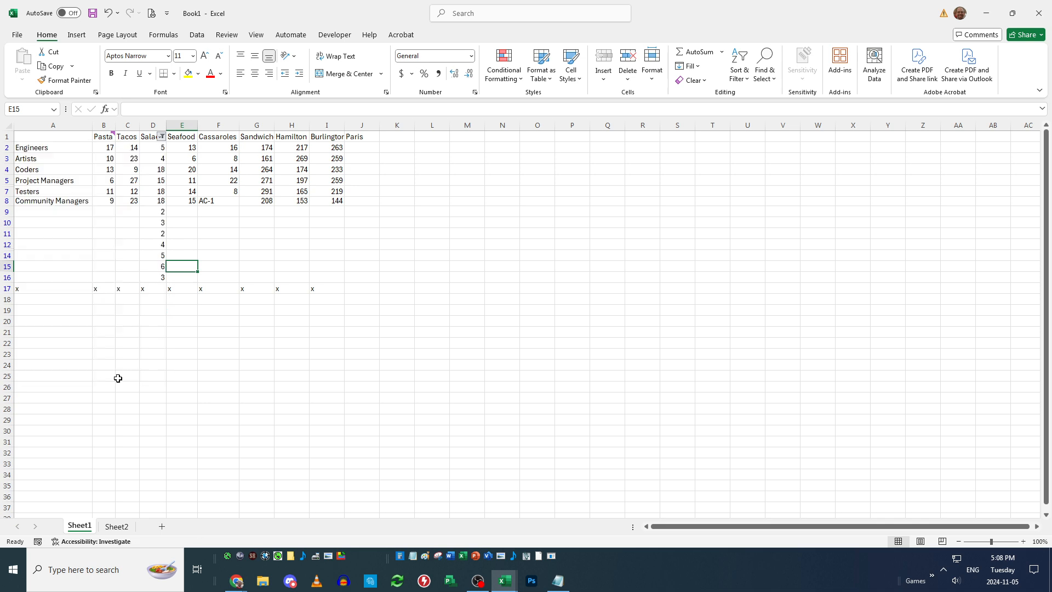
left_click(748, 75)
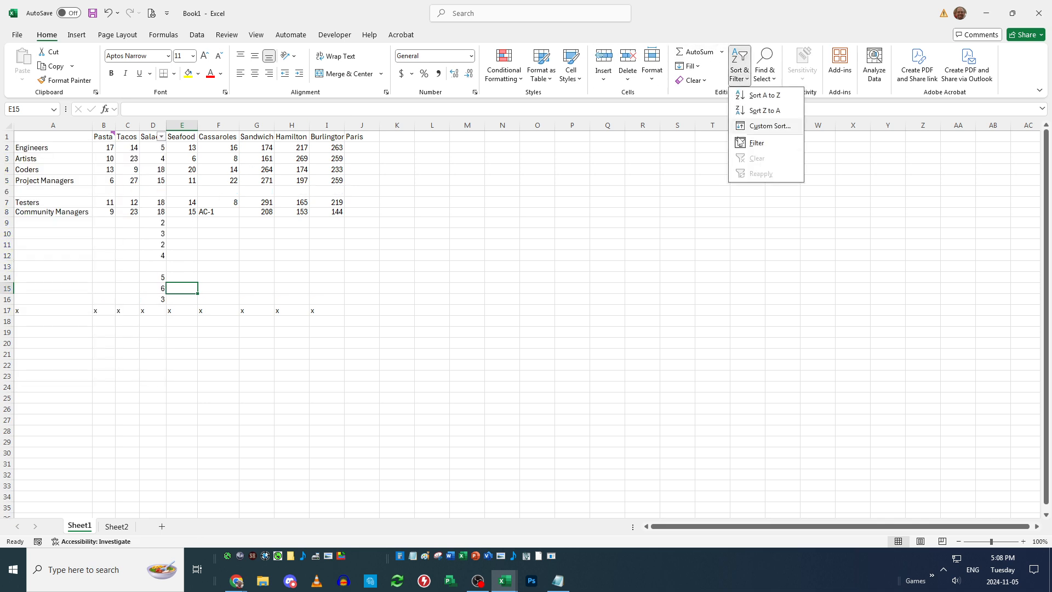
left_click(741, 140)
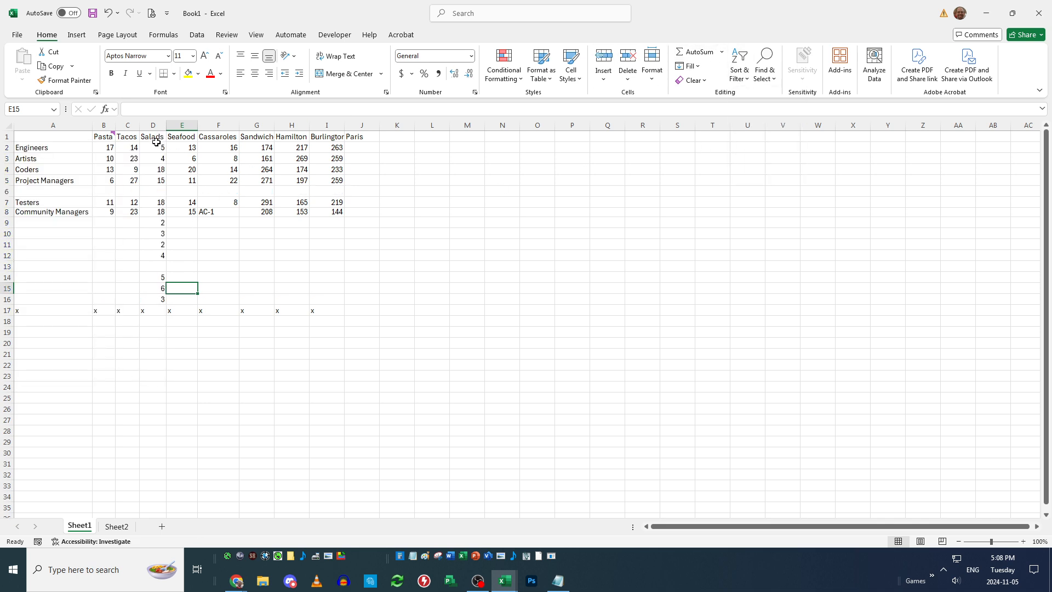
Copy the Salads values in D2:D16
left_click_drag(156, 147, 147, 300)
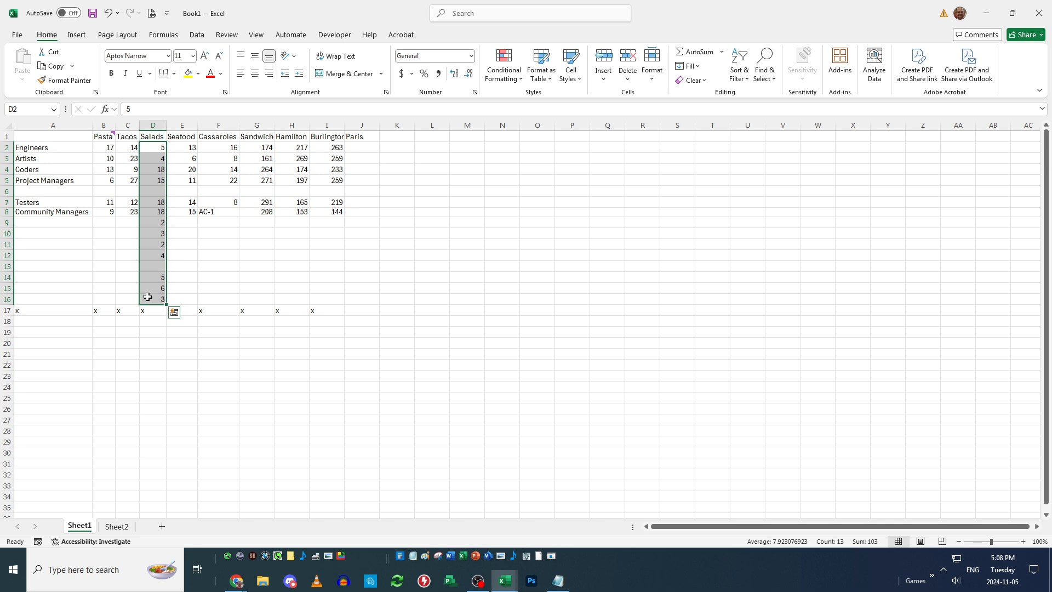
left_click(203, 275)
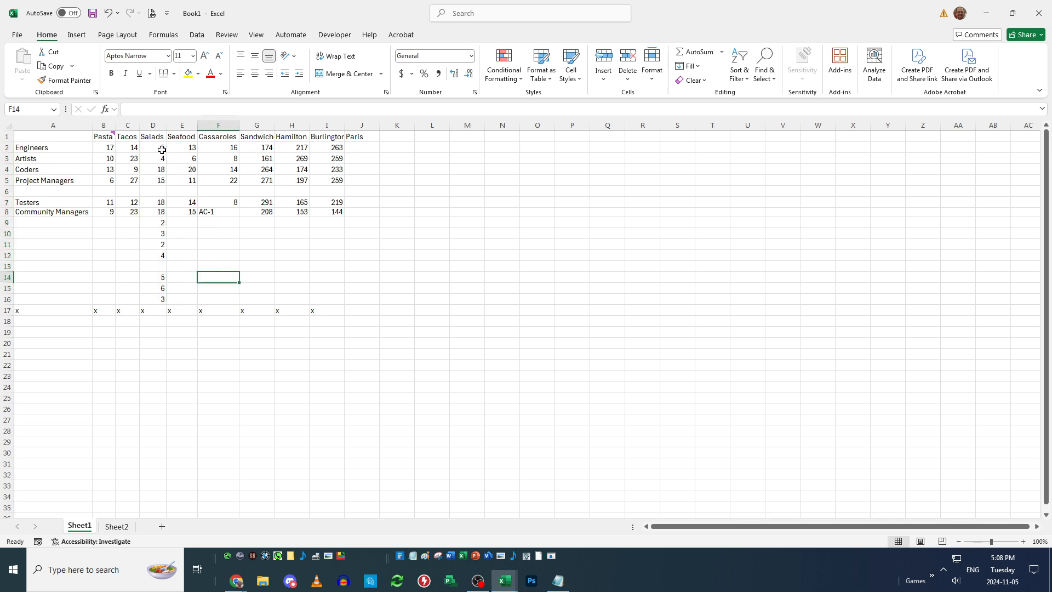
left_click_drag(160, 148, 181, 149)
key("Down")
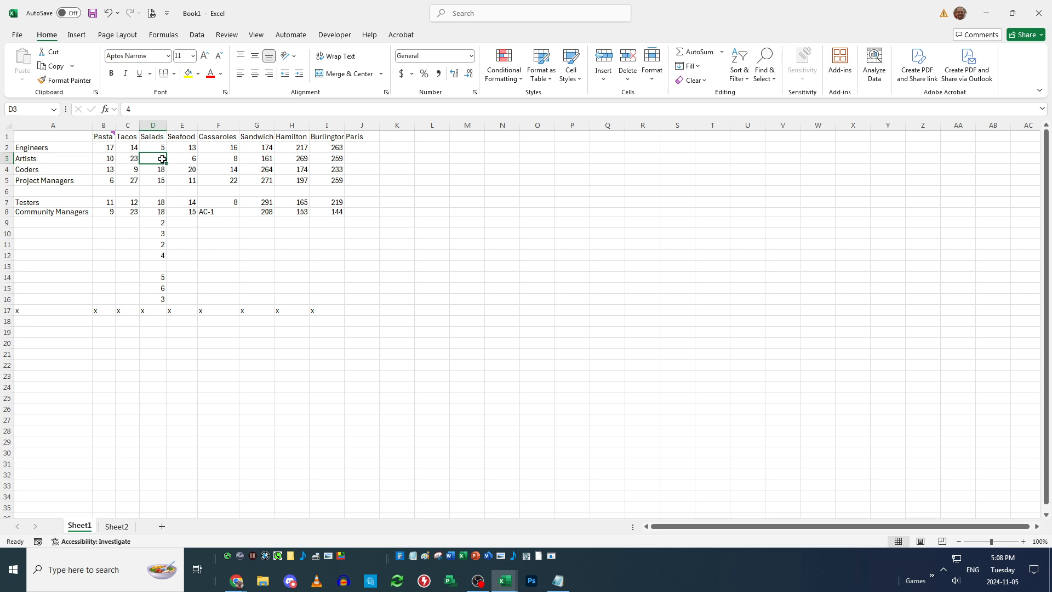
left_click_drag(158, 148, 155, 304)
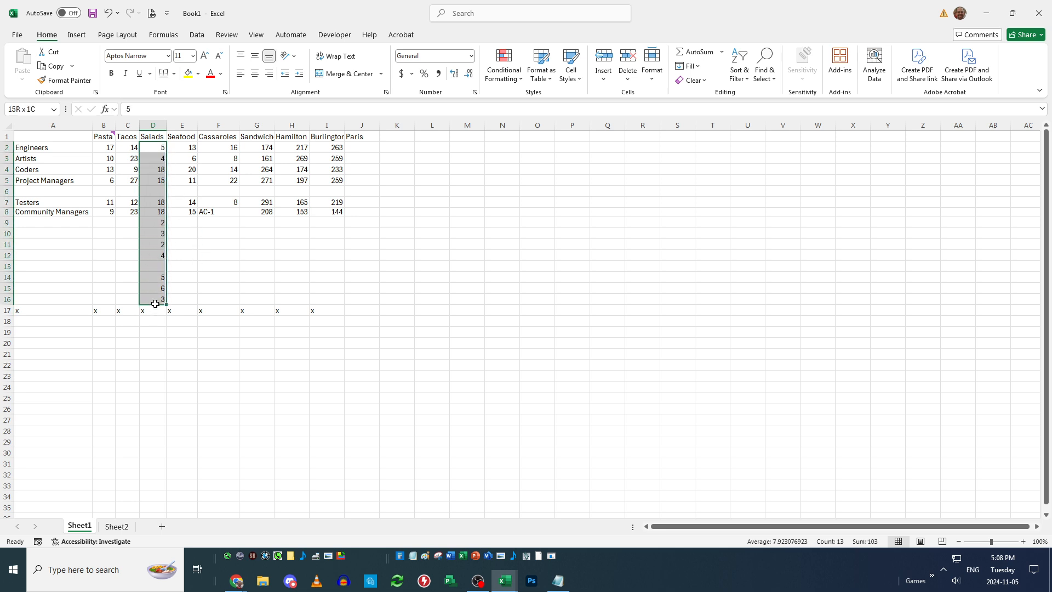
left_click(50, 68)
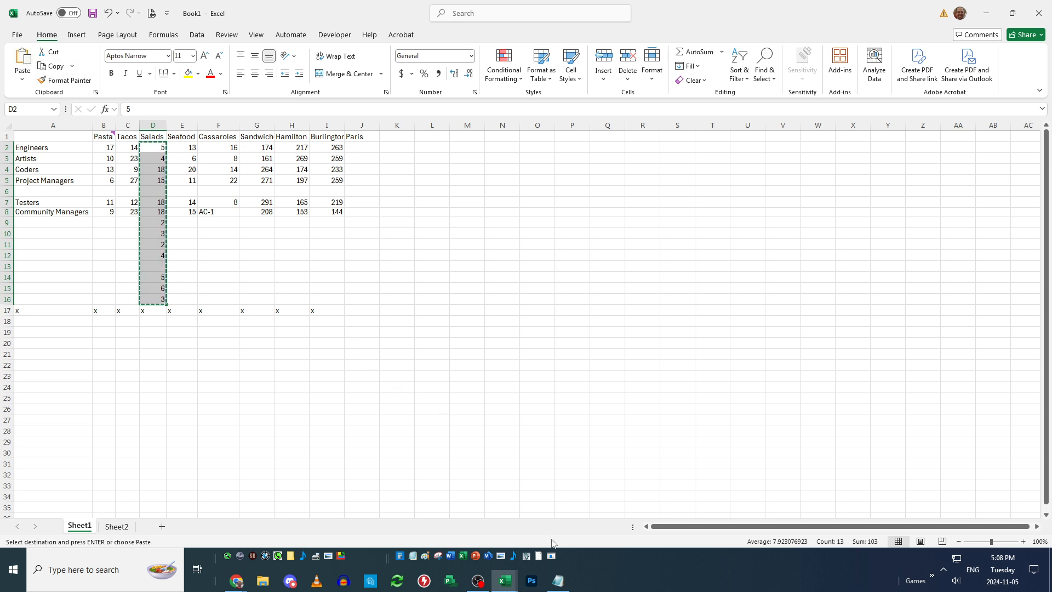
Switch to the empty Notepad document and paste the copied Salads values
left_click(558, 581)
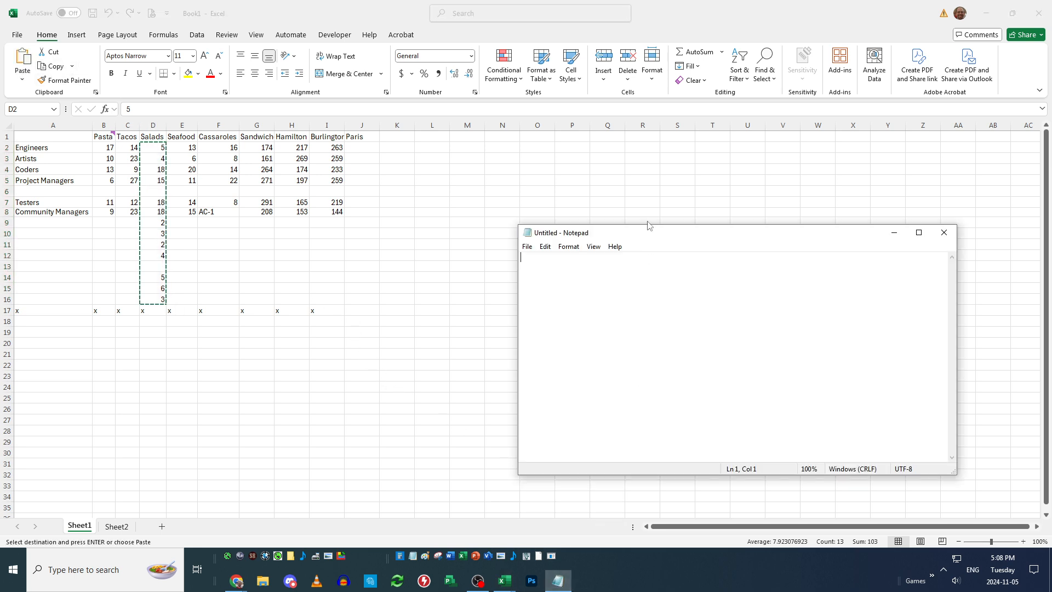
left_click_drag(590, 235, 566, 232)
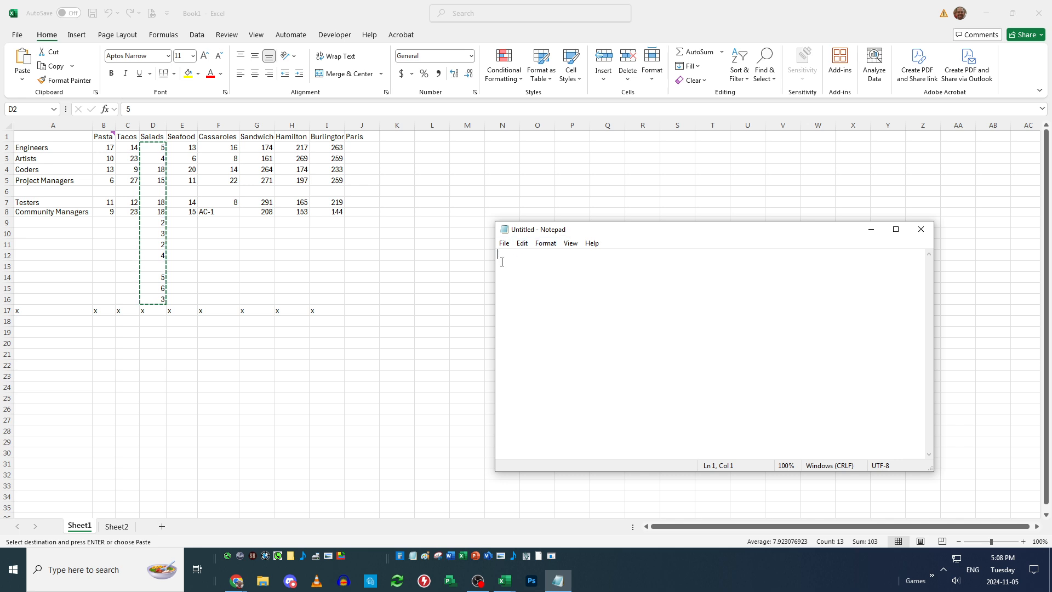
left_click(523, 243)
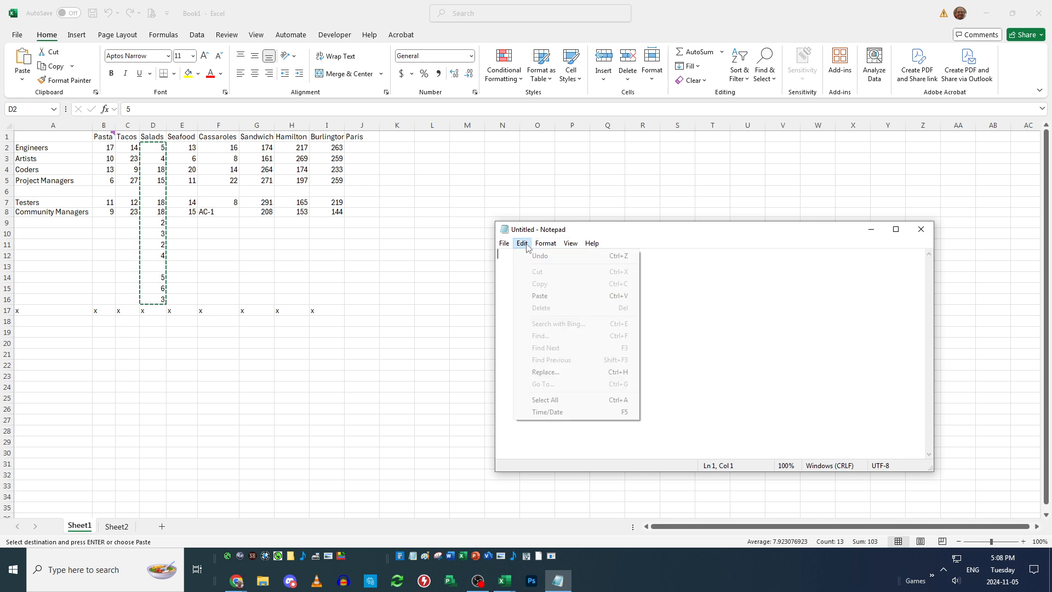
left_click(548, 297)
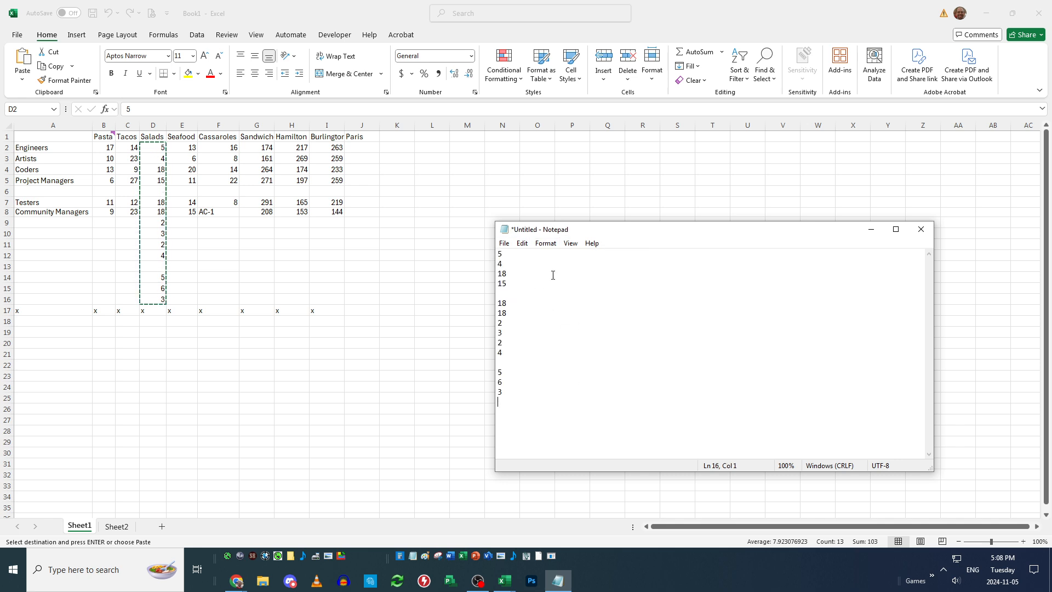
Zoom the Notepad text in to 120%
left_click(546, 243)
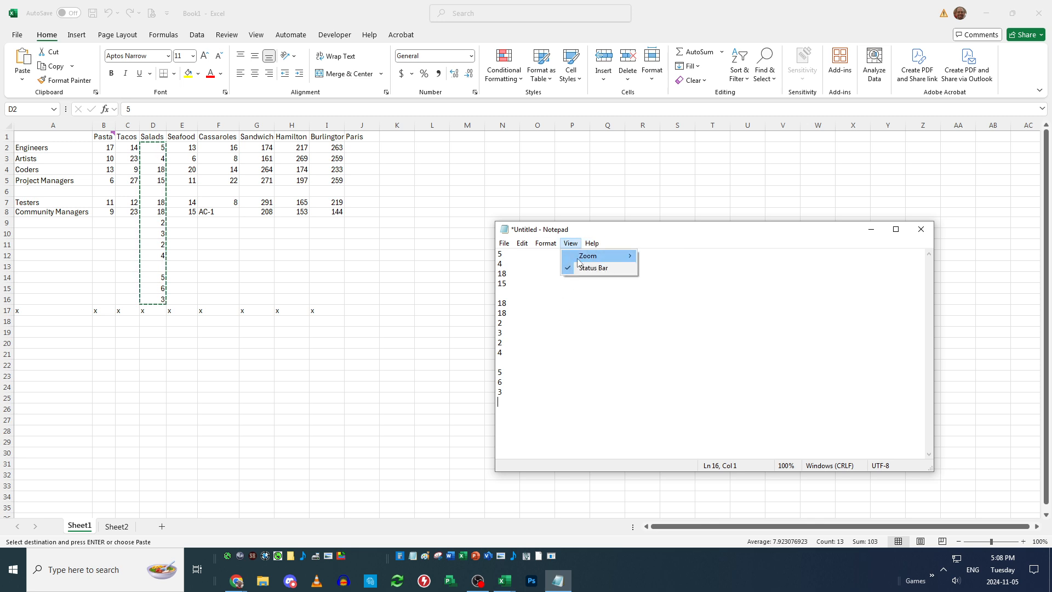
mouse_move(584, 256)
left_click(666, 256)
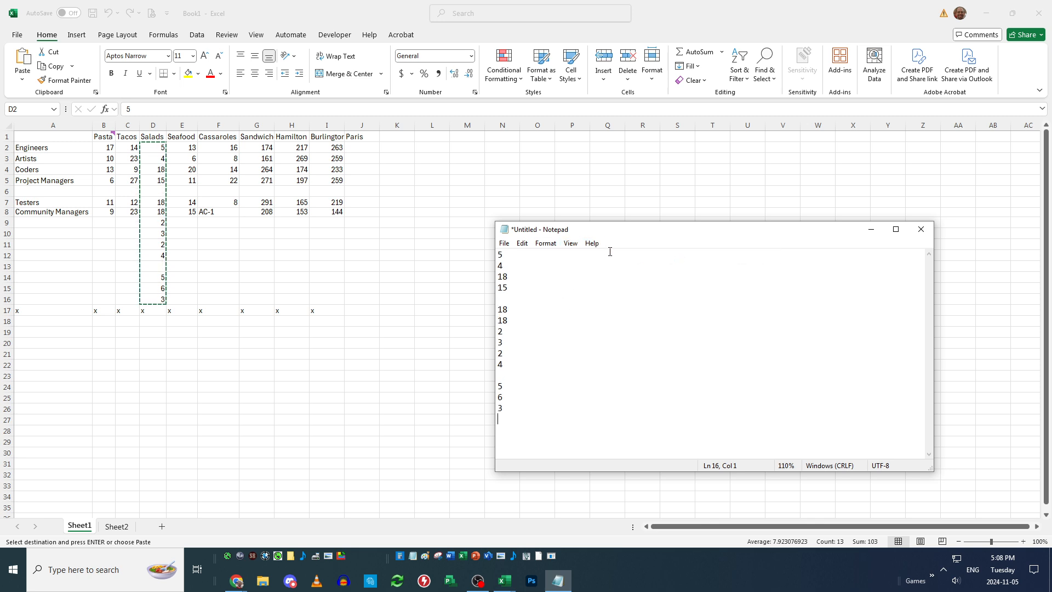
left_click(570, 244)
mouse_move(599, 256)
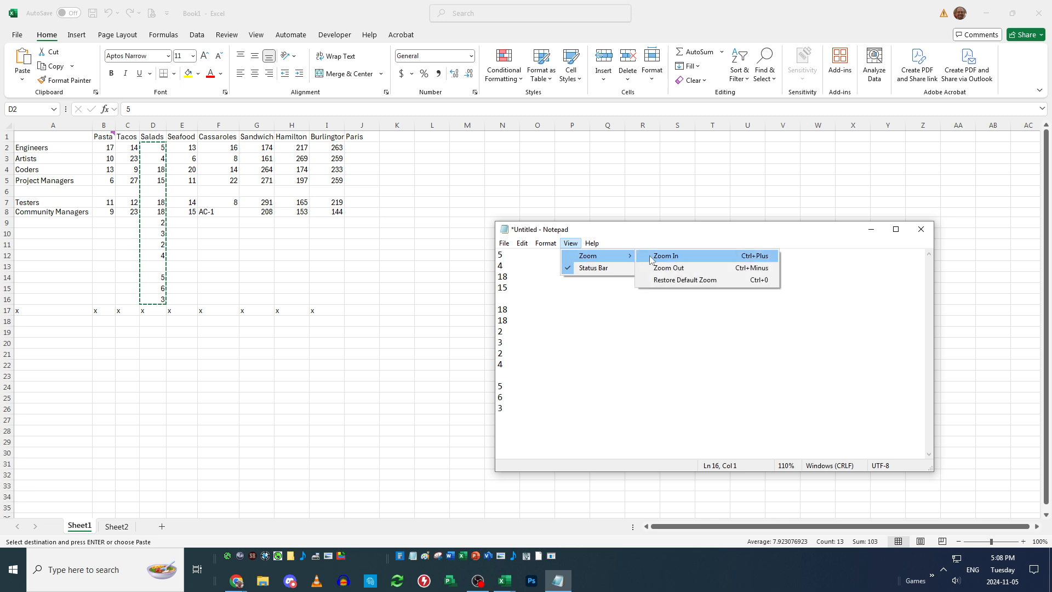
left_click(665, 256)
left_click(592, 379)
Delete the repeated numbers from the pasted list, keeping 5, 18, 15, 2, 3, 4 and 6 once each
left_click_drag(508, 257, 490, 257)
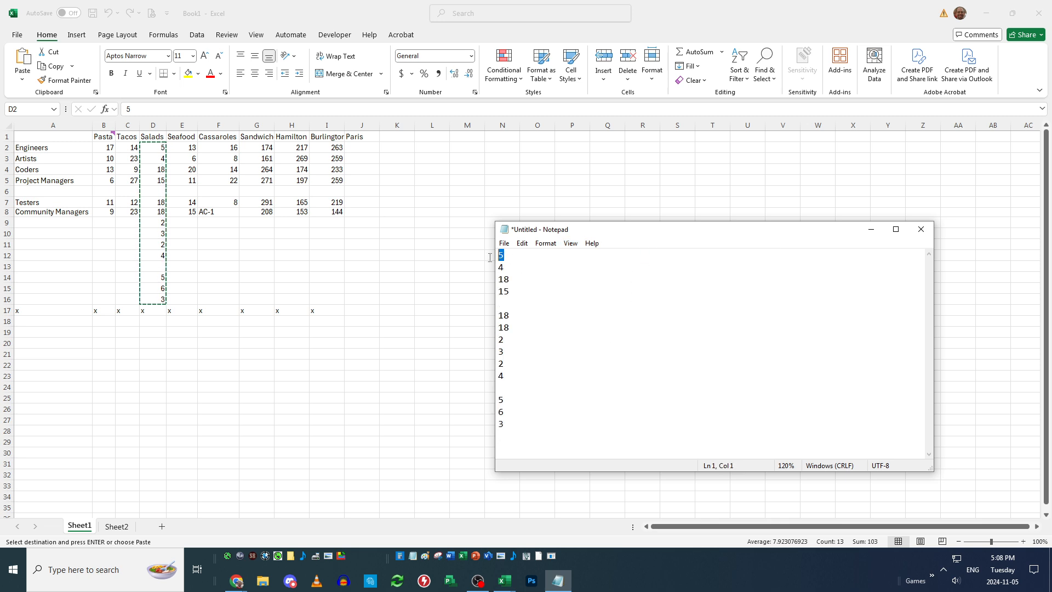
left_click_drag(512, 399, 490, 400)
left_click_drag(520, 326, 492, 323)
key("Delete")
double_click(505, 359)
key("BackSpace")
key("BackSpace")
left_click(510, 397)
left_click(521, 269)
key("BackSpace")
key("BackSpace")
left_click_drag(559, 395, 504, 253)
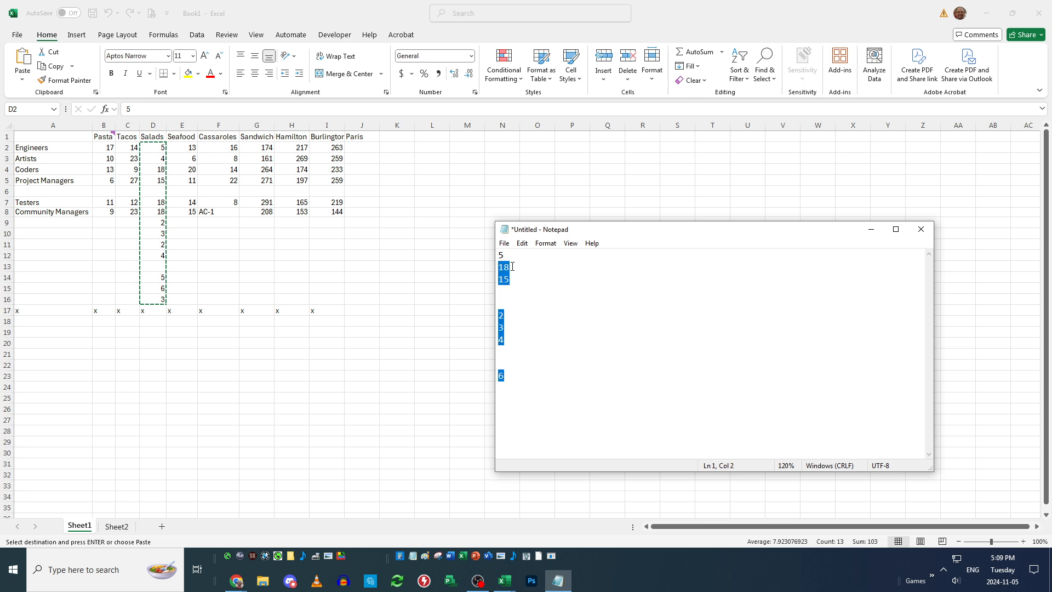
left_click(512, 267)
Switch back to Excel and cancel the pending copy of the Salads values
key("alt+Tab")
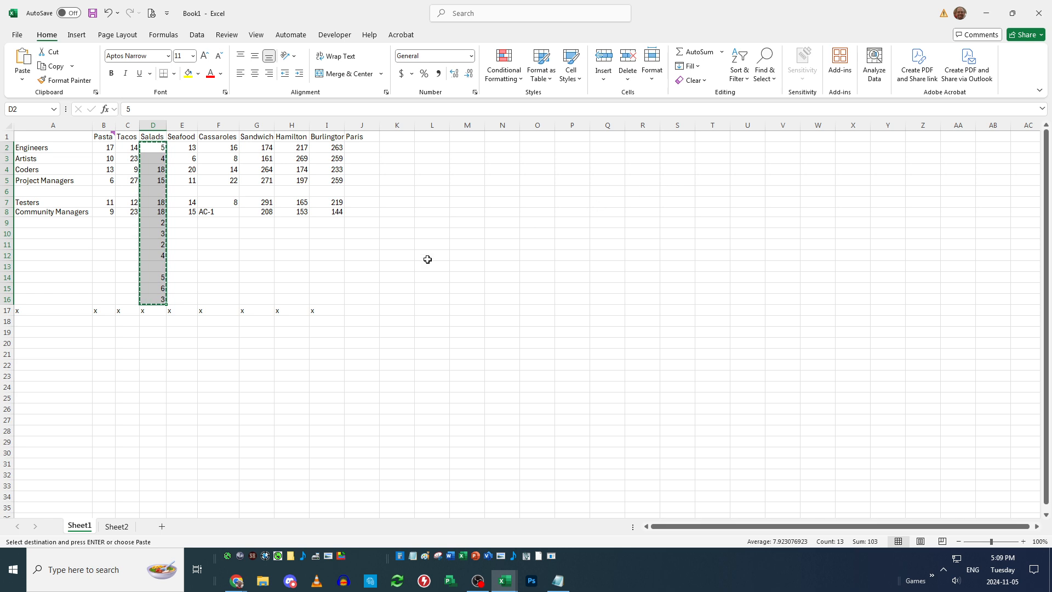
left_click(405, 265)
key("Escape")
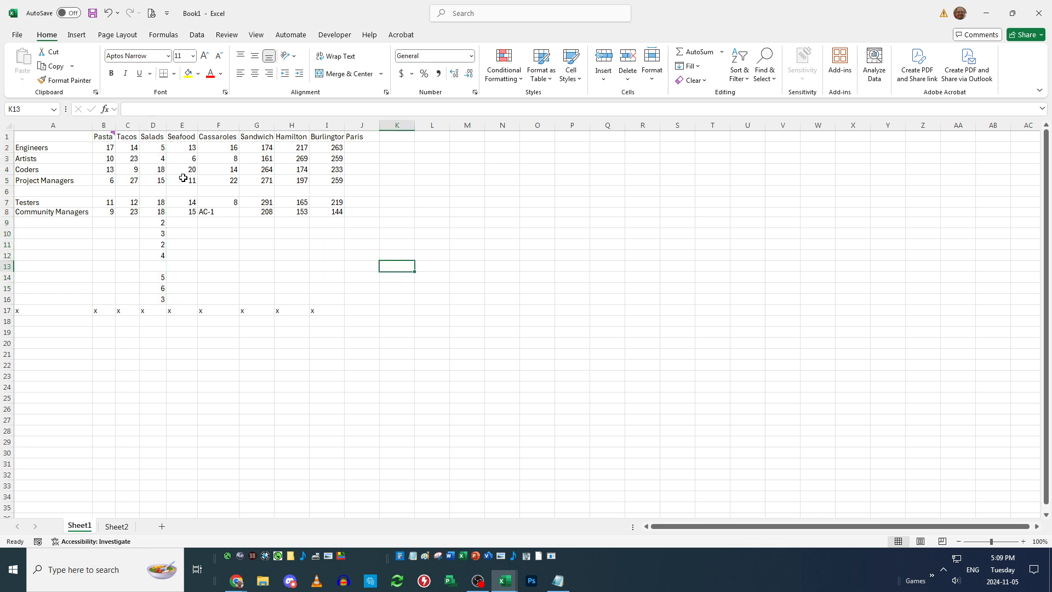
Examine the data rows in A2:I8, the empty area below the table and the header row in A1:J1
left_click_drag(61, 149, 337, 212)
left_click(512, 204)
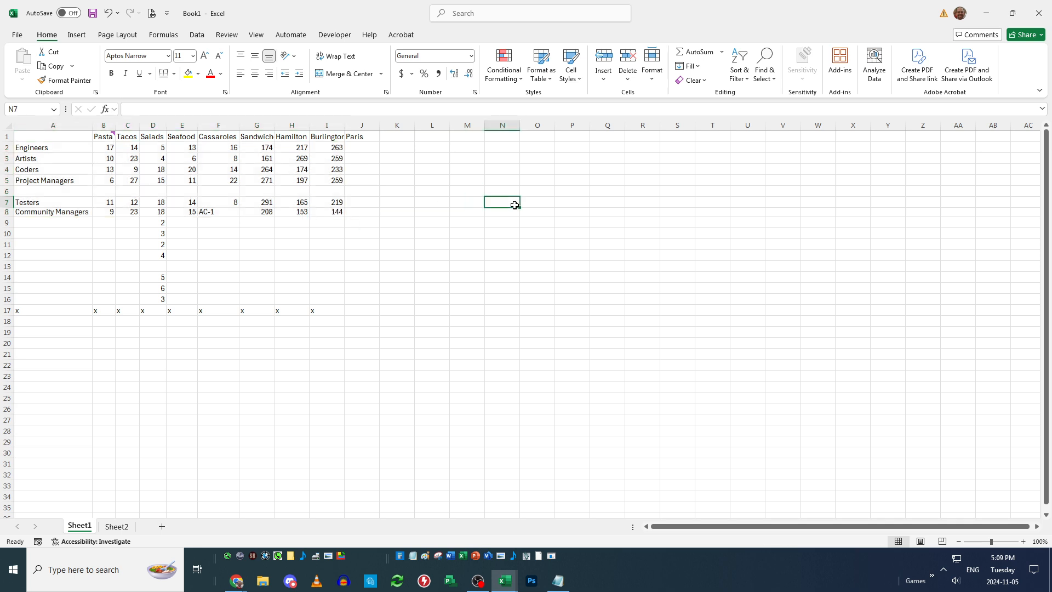
left_click_drag(333, 173, 871, 494)
left_click(634, 363)
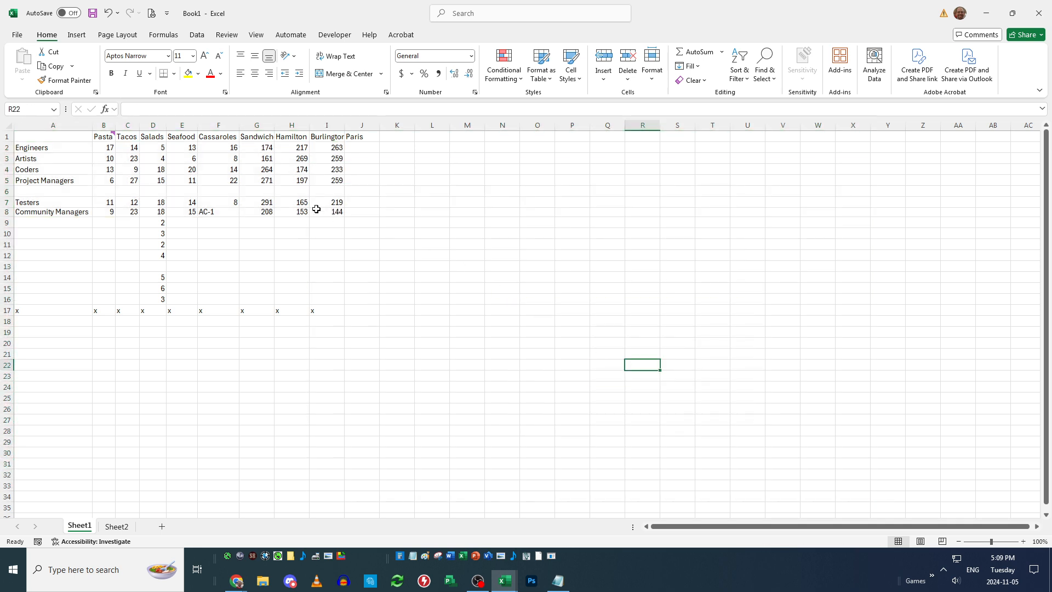
scroll(81, 345, "down", 7)
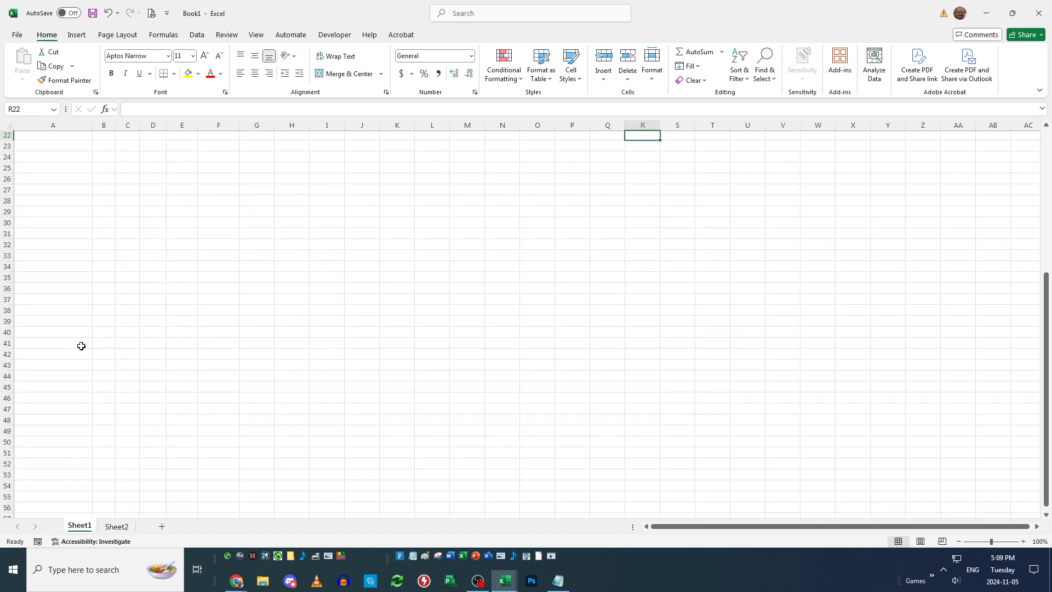
scroll(81, 346, "up", 7)
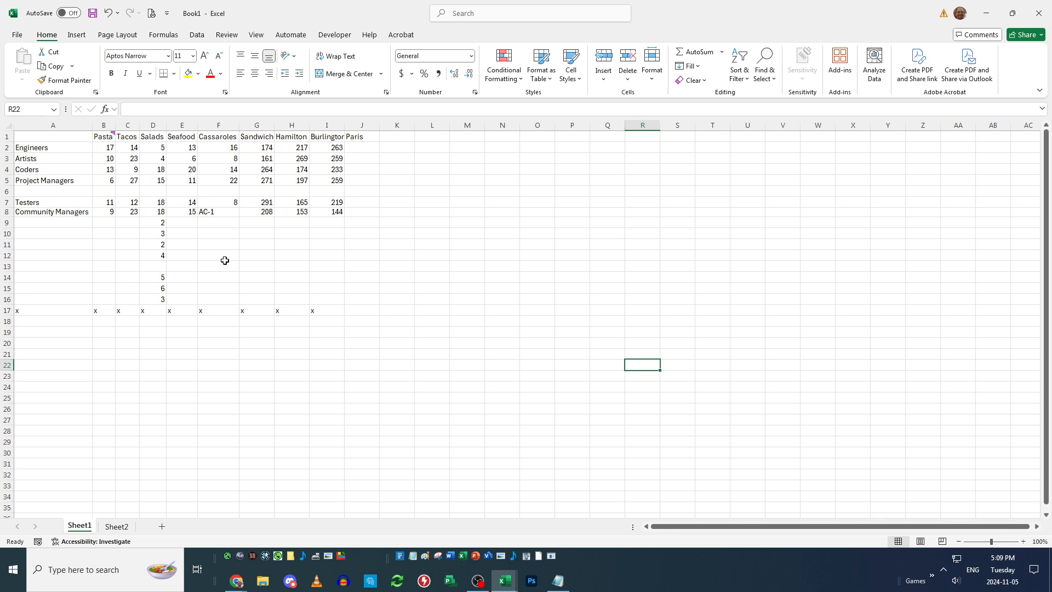
scroll(225, 260, "down", 3)
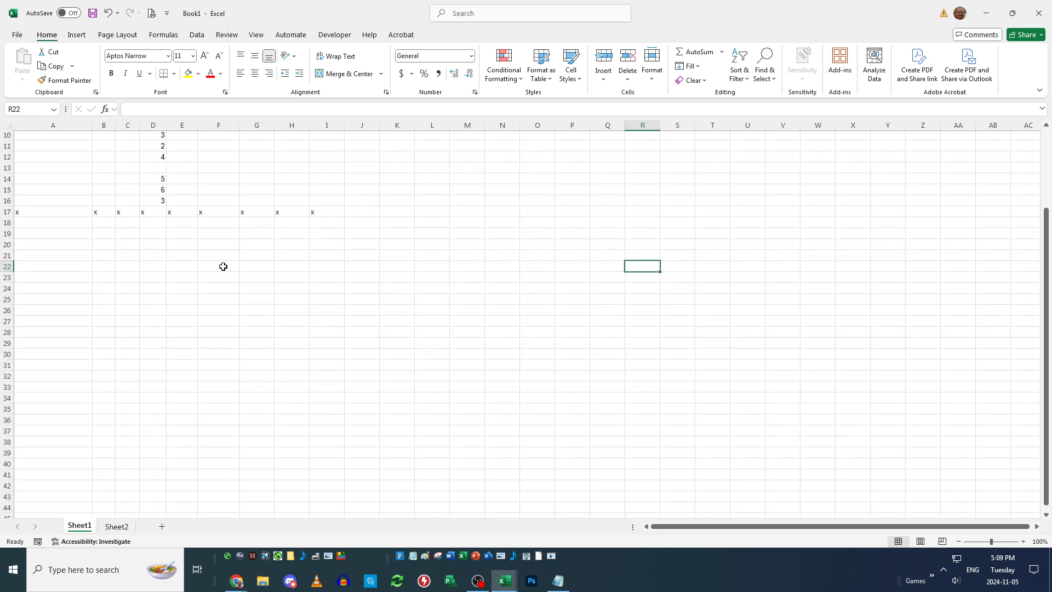
scroll(212, 422, "up", 3)
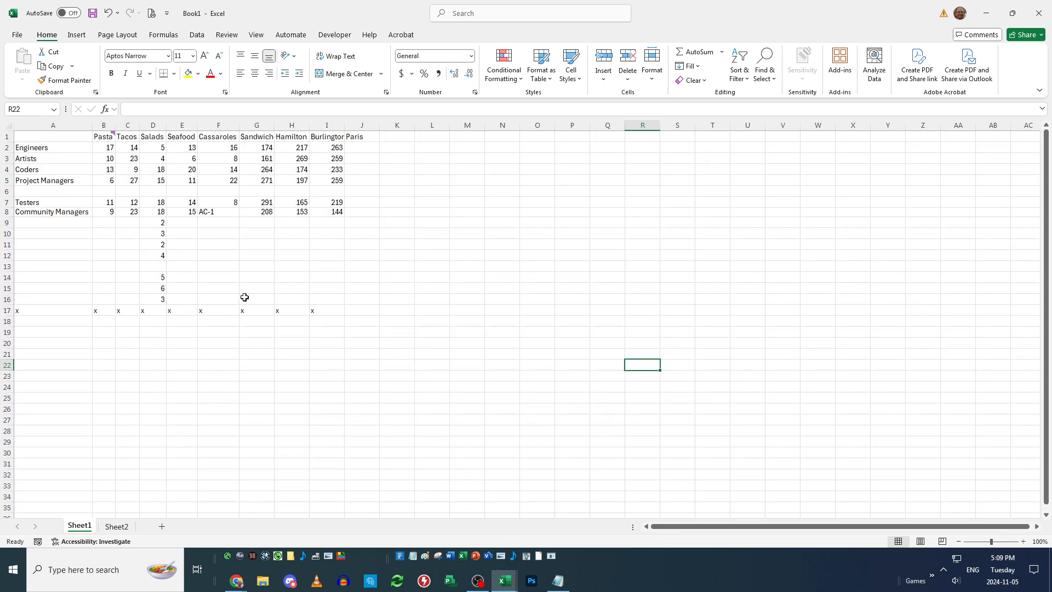
left_click_drag(74, 137, 371, 137)
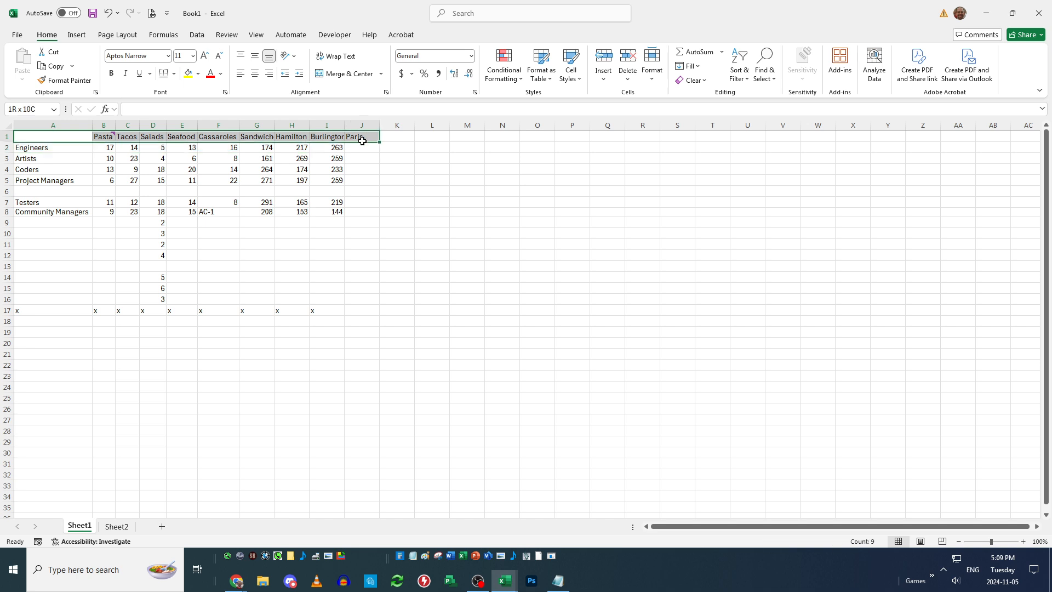
left_click(408, 241)
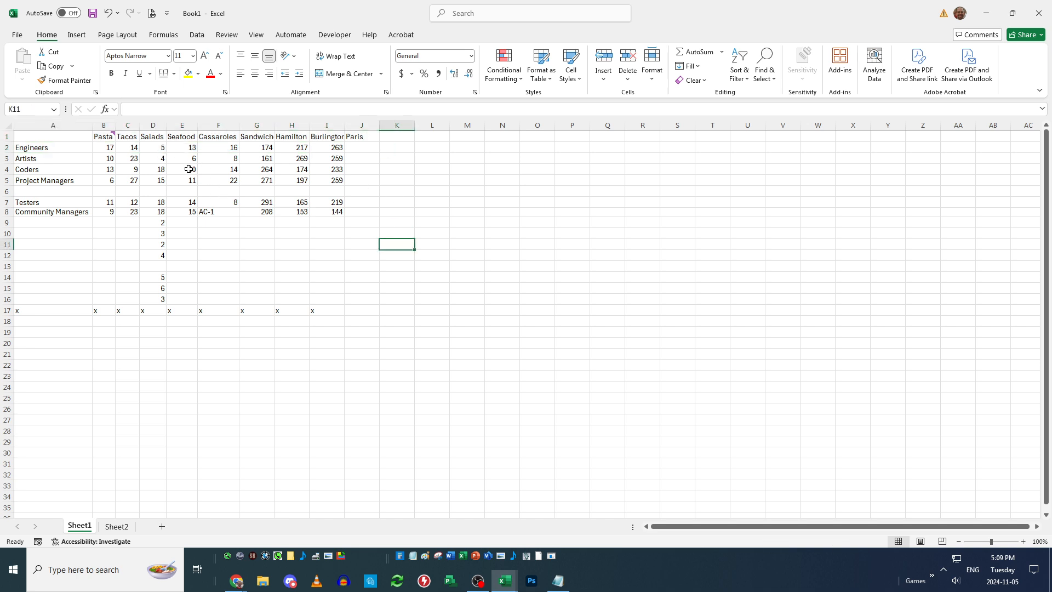
left_click_drag(54, 144, 497, 143)
left_click(327, 266)
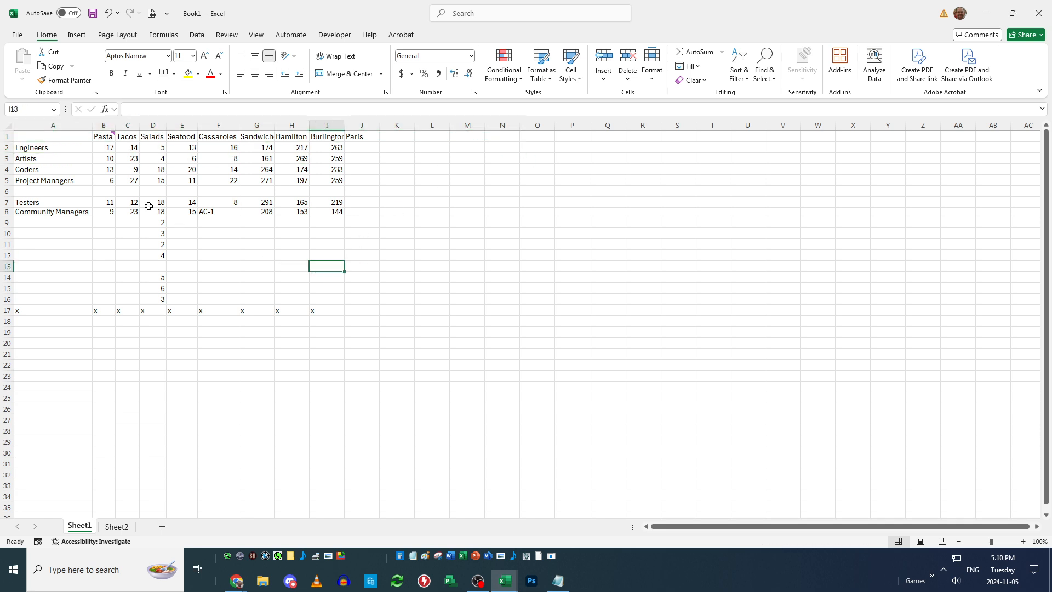
Freeze the panes at cell B2 so that header row 1 and label column A stay in view
left_click_drag(66, 140, 50, 356)
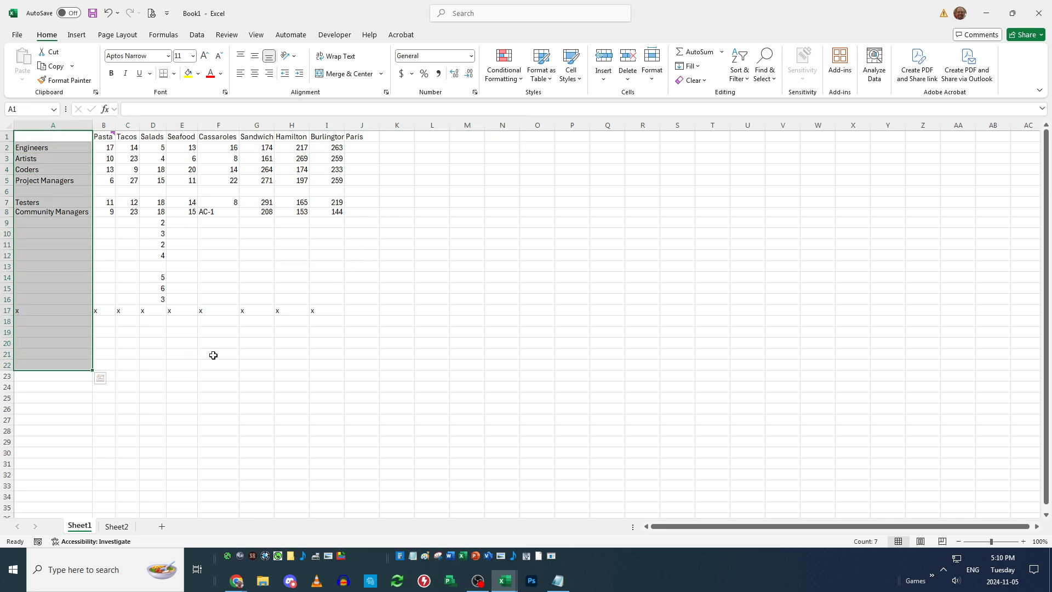
left_click(214, 355)
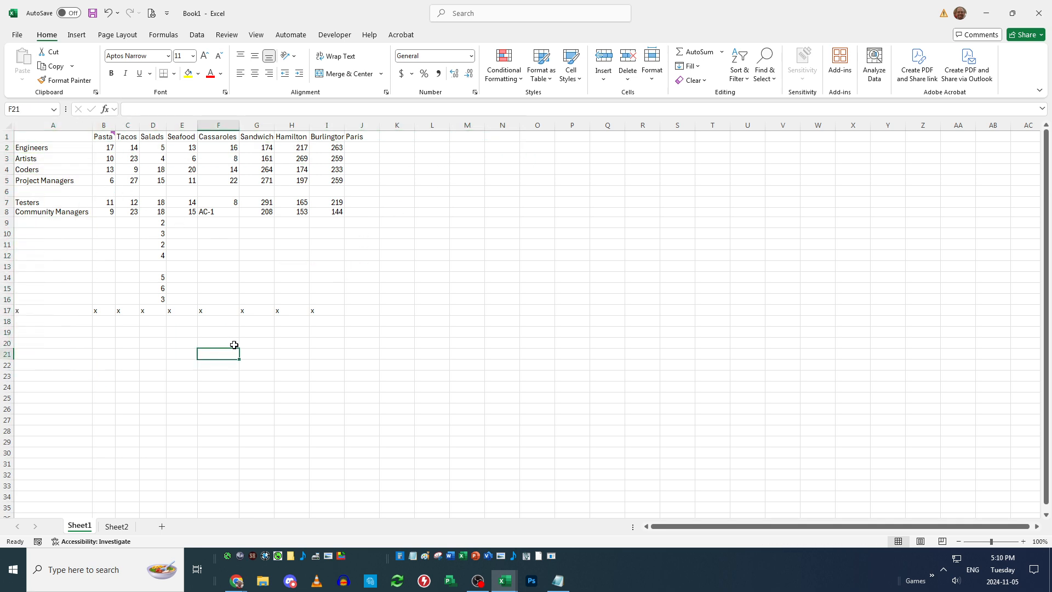
left_click(256, 35)
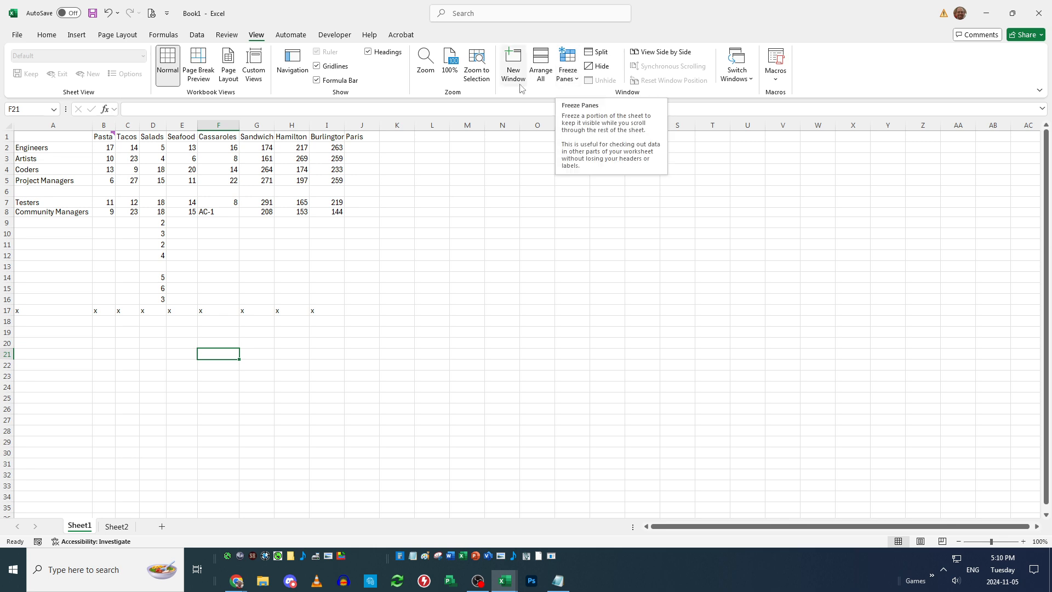
left_click(452, 212)
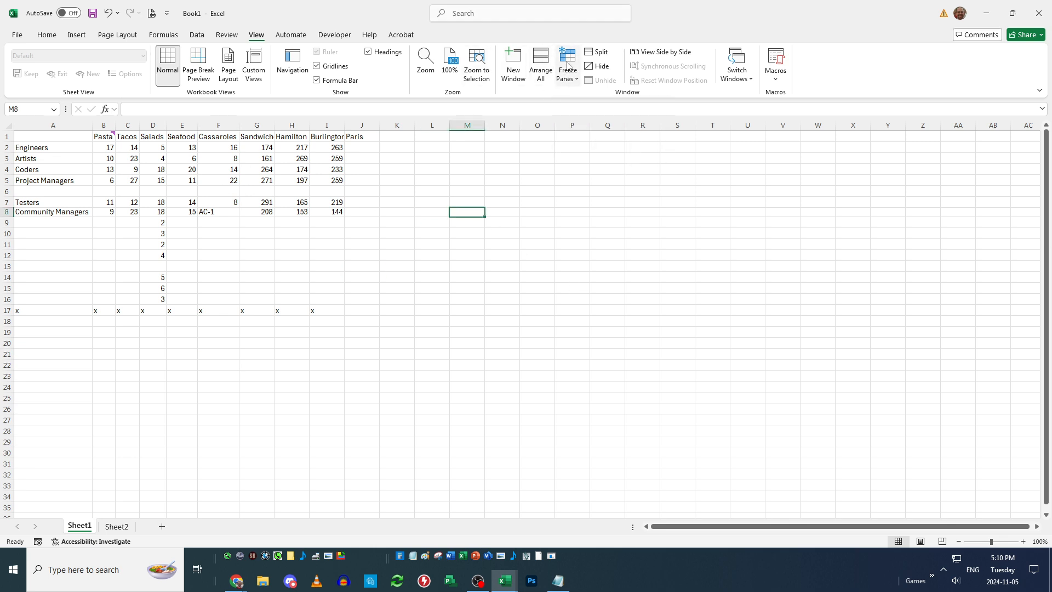
left_click(103, 148)
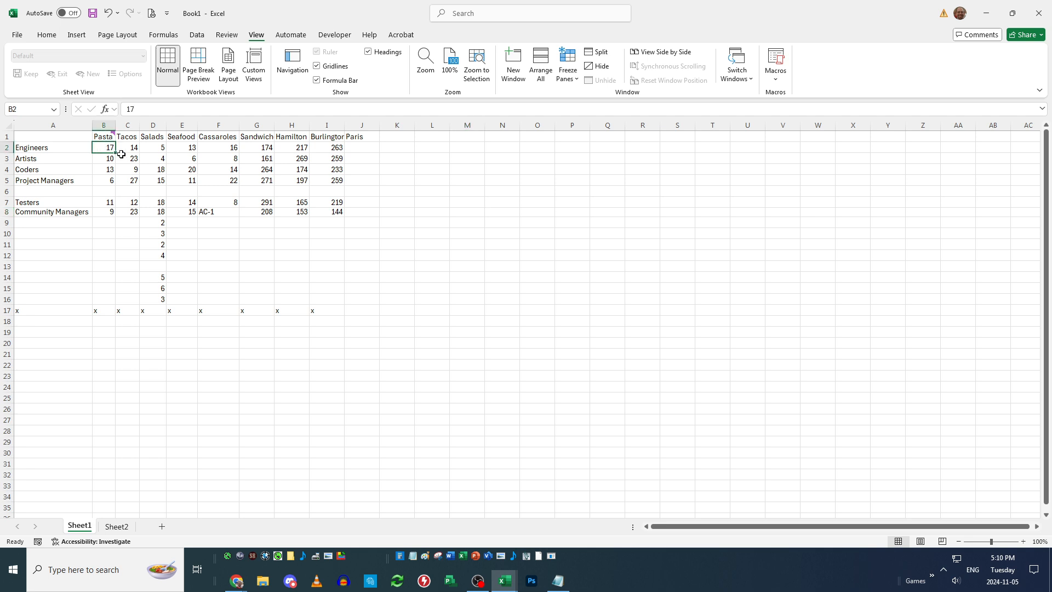
left_click(47, 147)
left_click(96, 137)
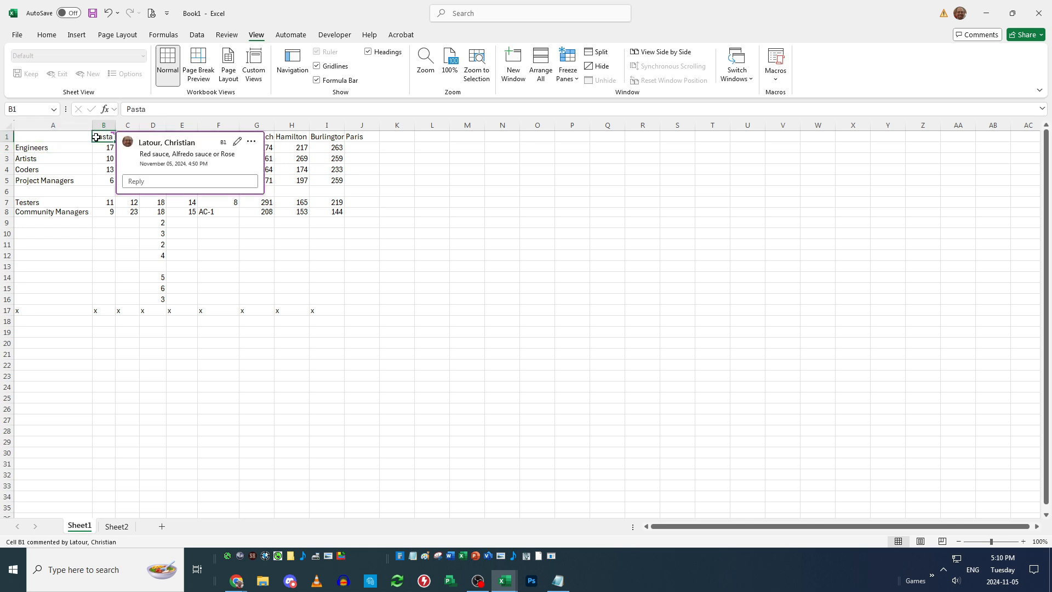
left_click(101, 147)
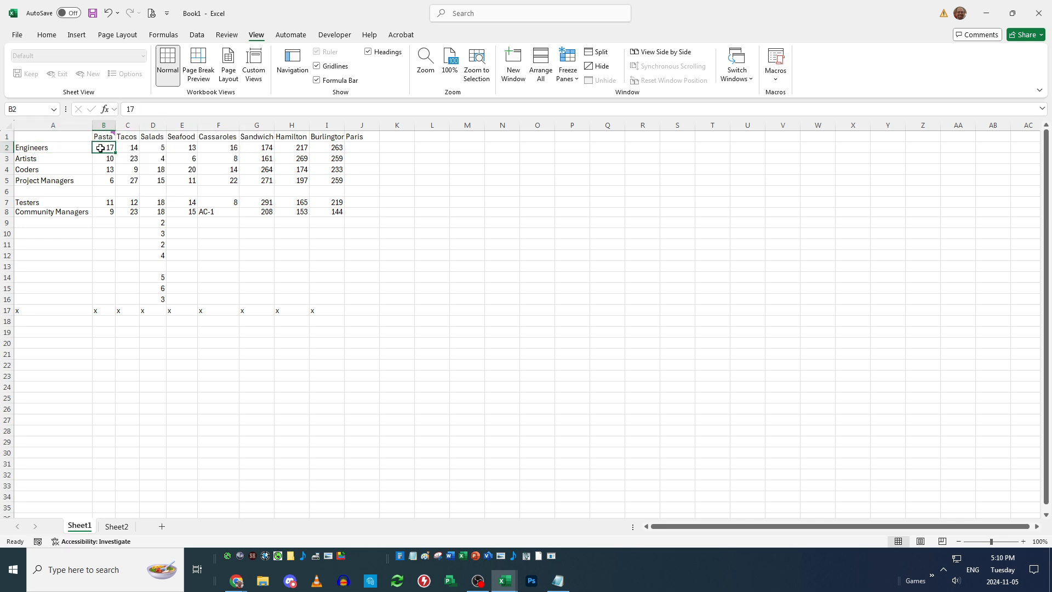
left_click(572, 79)
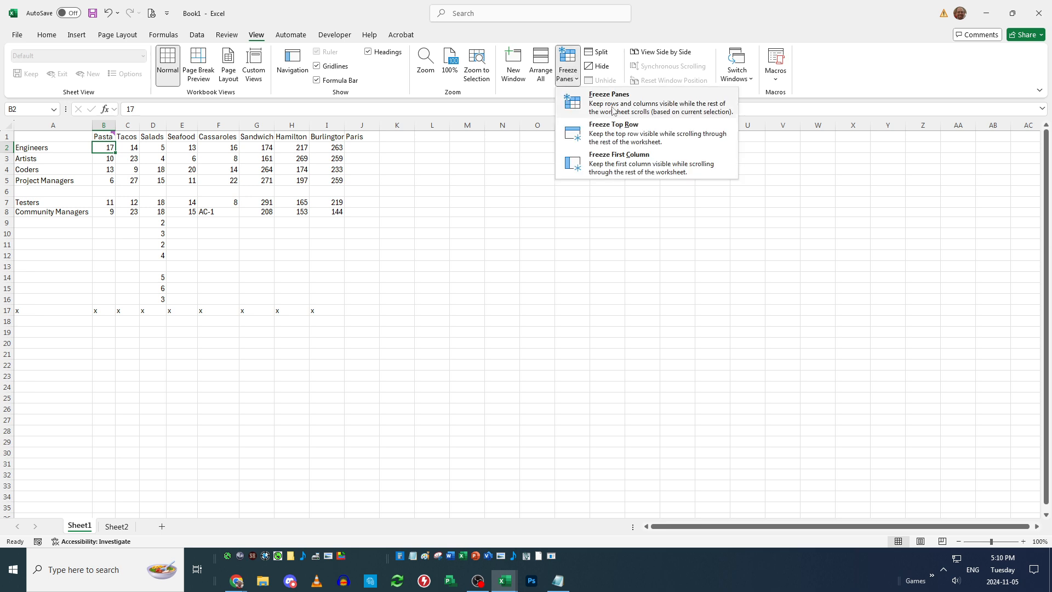
left_click(611, 111)
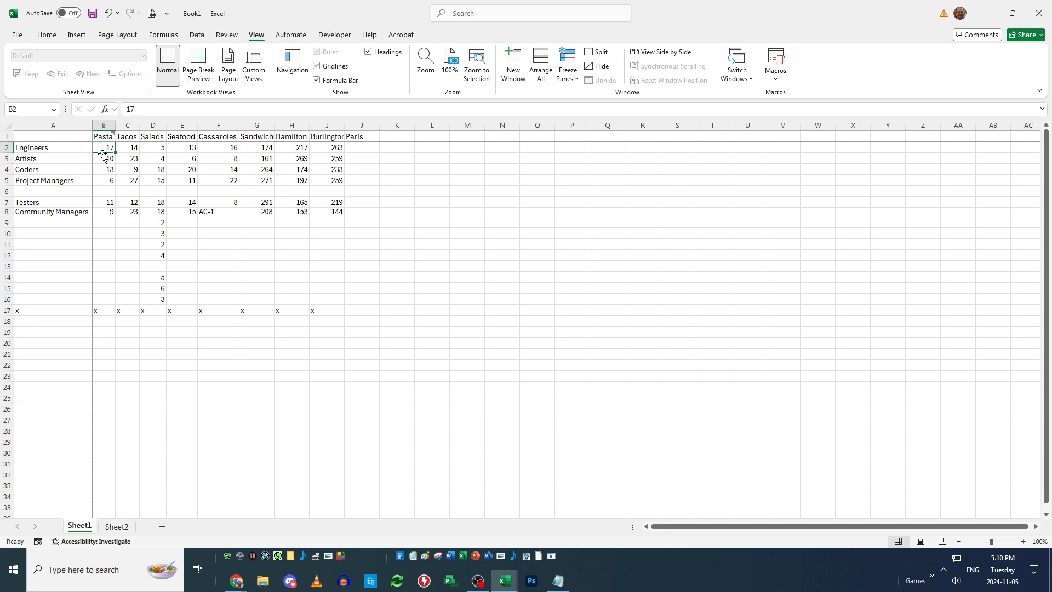
Check the frozen row and column by viewing lower rows, then moving along row 11 out to column AF and back to A11
scroll(180, 195, "down", 2)
scroll(182, 196, "up", 2)
scroll(182, 195, "down", 3)
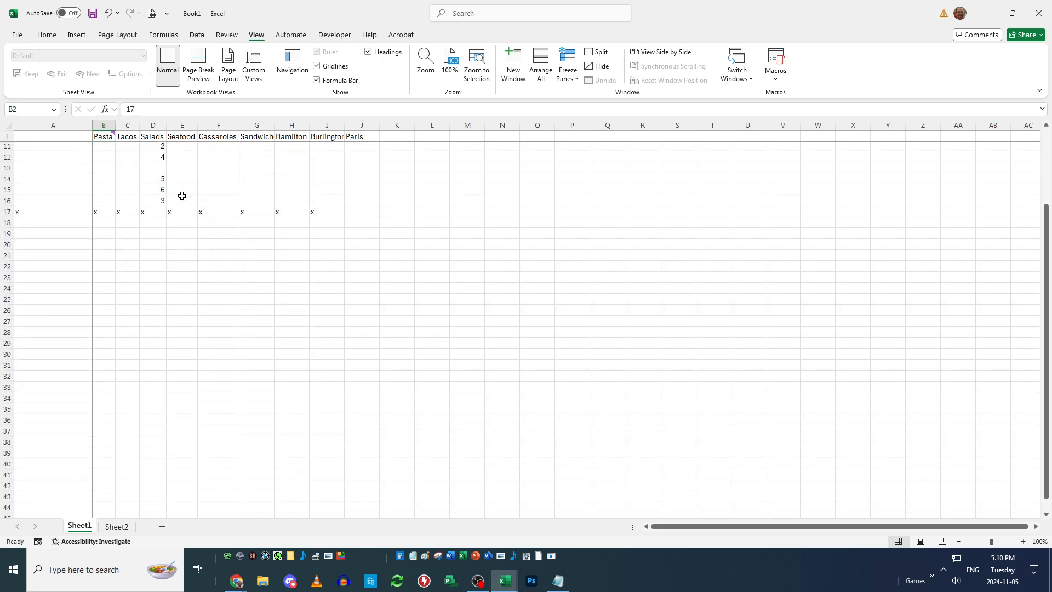
scroll(182, 196, "up", 3)
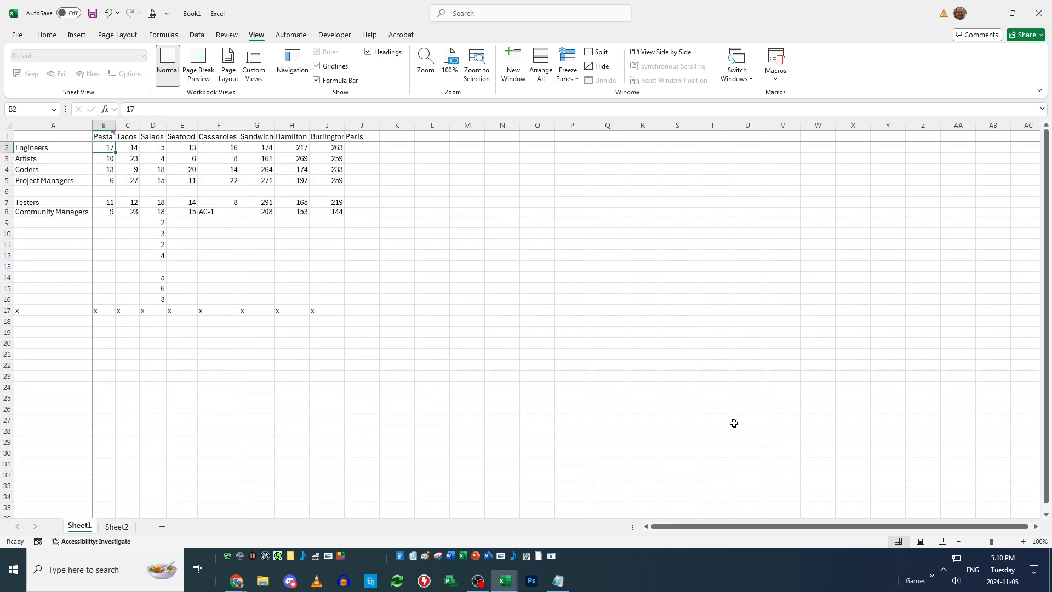
left_click(554, 244)
key("Right")
key("Right")
key("Right")
key("Right")
key("Right")
key("Right")
key("Right")
key("Right")
key("Right")
key("Right")
key("Right")
key("Right")
key("Right")
key("Right")
key("Right")
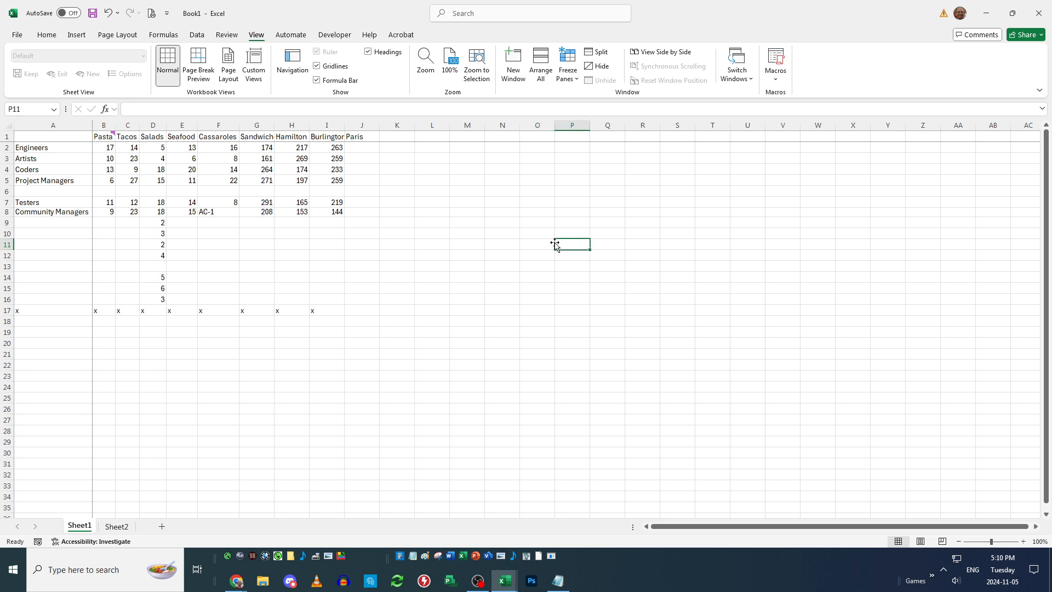
key("Right")
key("Right")
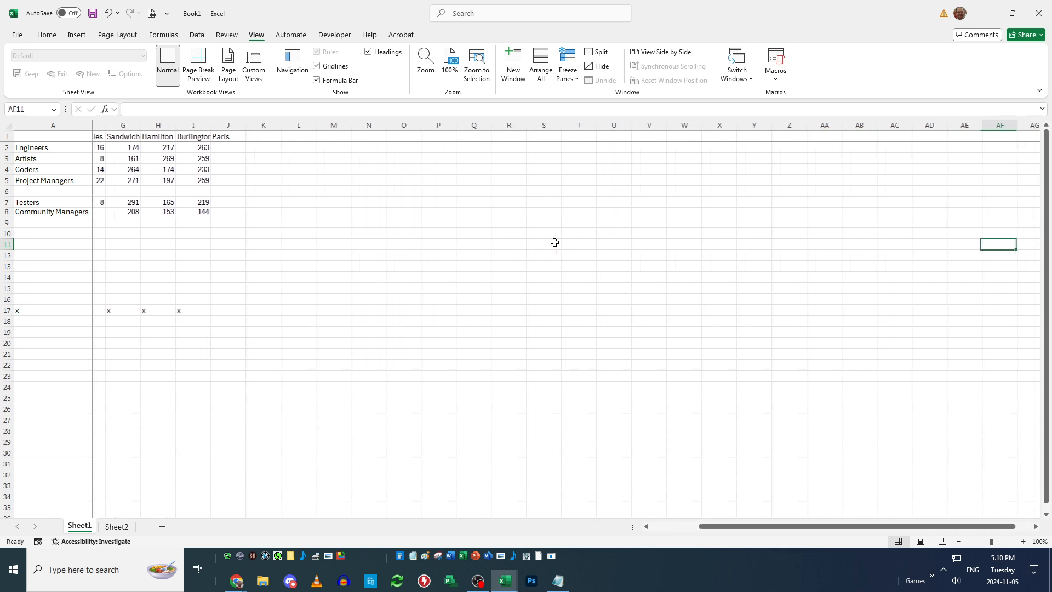
key("Left")
key("Left")
key("Left")
key("Left")
key("Left")
key("Left")
key("Left")
key("Left")
key("Left")
key("Left")
key("Left")
key("Left")
key("Left")
key("Left")
key("Left")
key("Left")
key("Left")
key("Left")
key("Left")
key("Left")
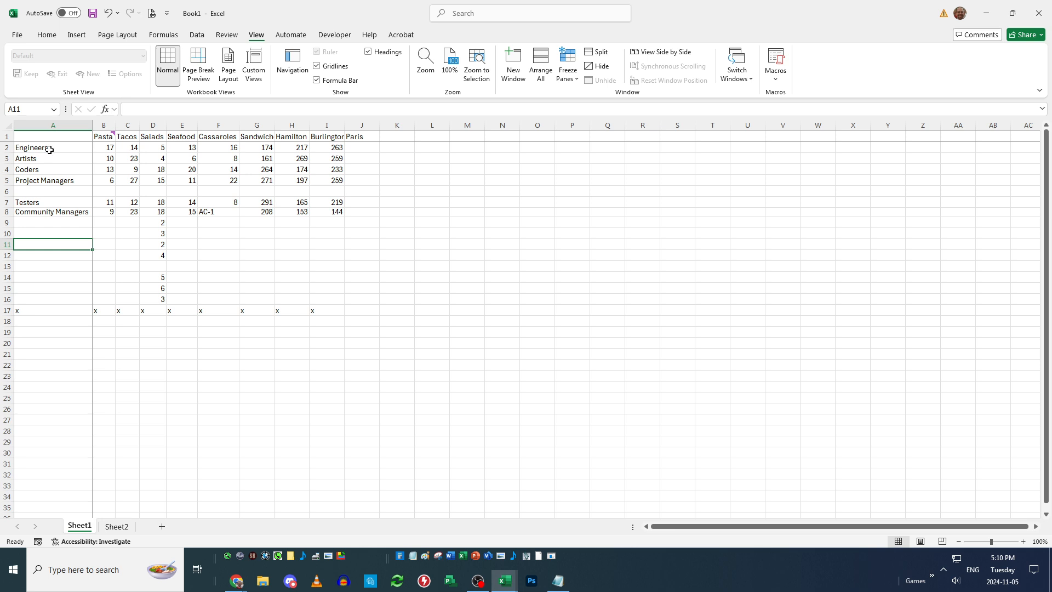
Examine the frozen row labels in A2:A8 and the headings in row 1 while viewing the sheet further down and across
left_click_drag(49, 147, 67, 210)
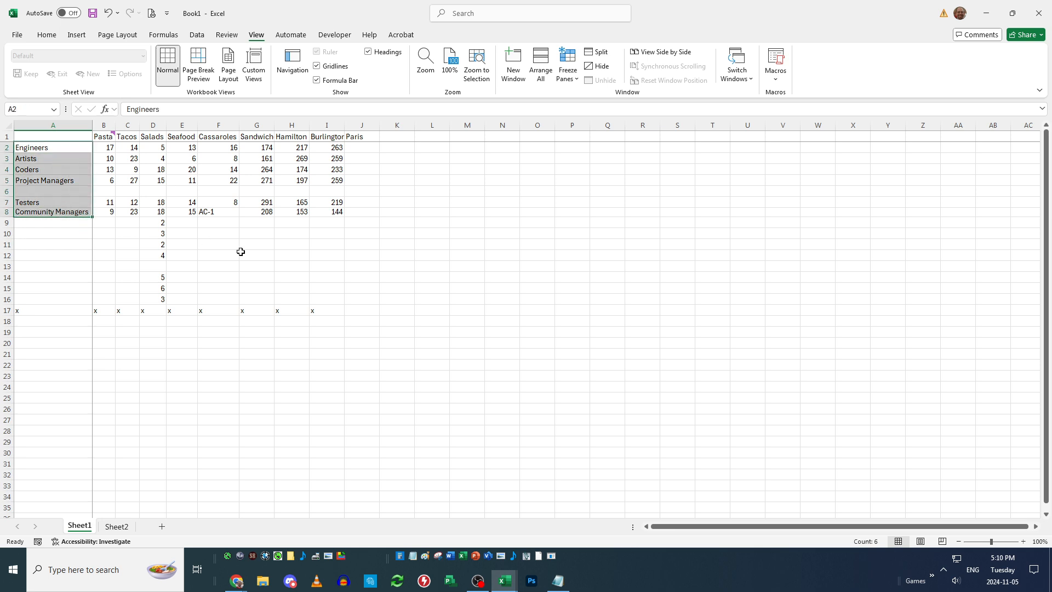
left_click(189, 191)
scroll(189, 223, "down", 5)
scroll(189, 223, "up", 5)
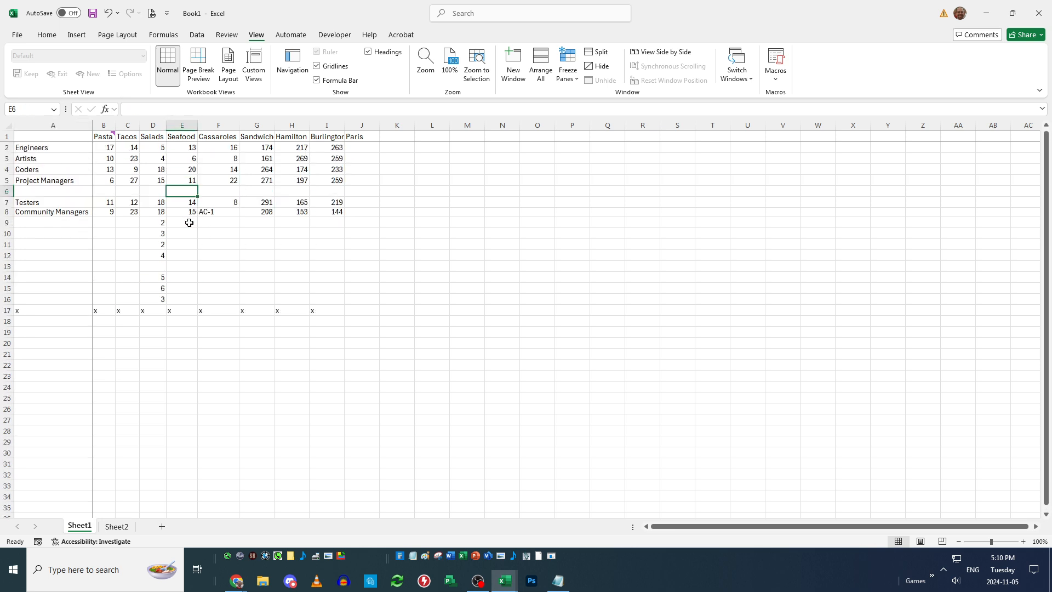
left_click(87, 169)
left_click_drag(676, 525, 792, 529)
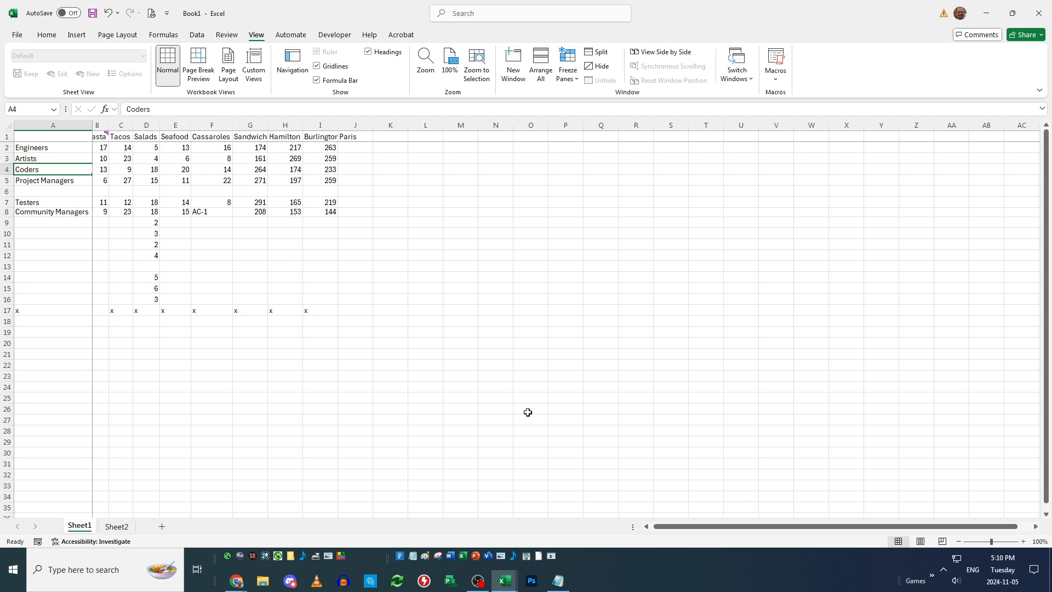
left_click_drag(660, 527, 655, 527)
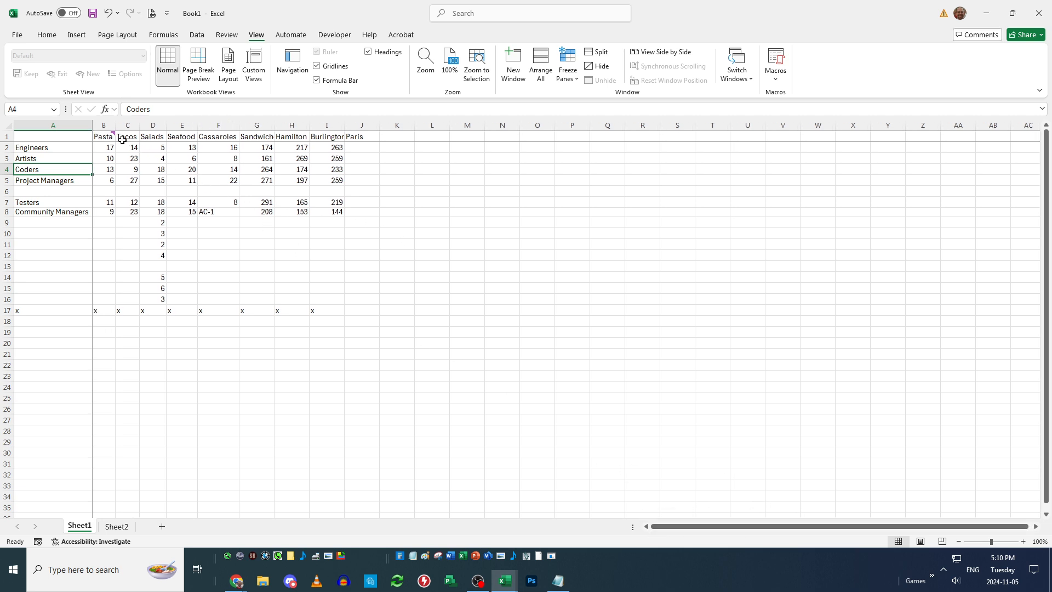
mouse_move(111, 137)
scroll(247, 245, "down", 2)
left_click(244, 289)
scroll(244, 289, "down", 1)
scroll(176, 349, "up", 3)
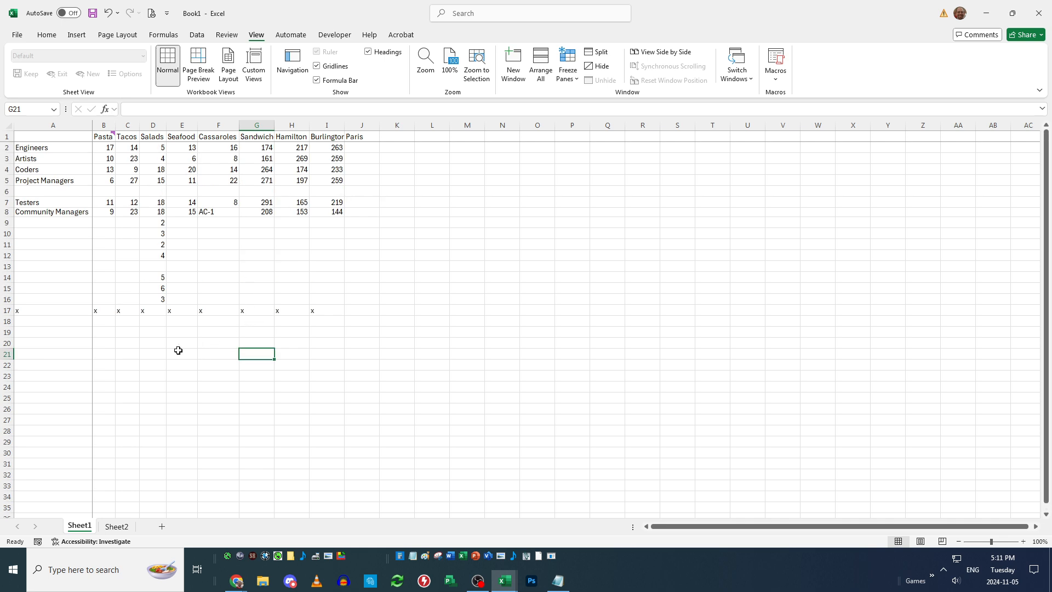
left_click_drag(176, 354, 157, 477)
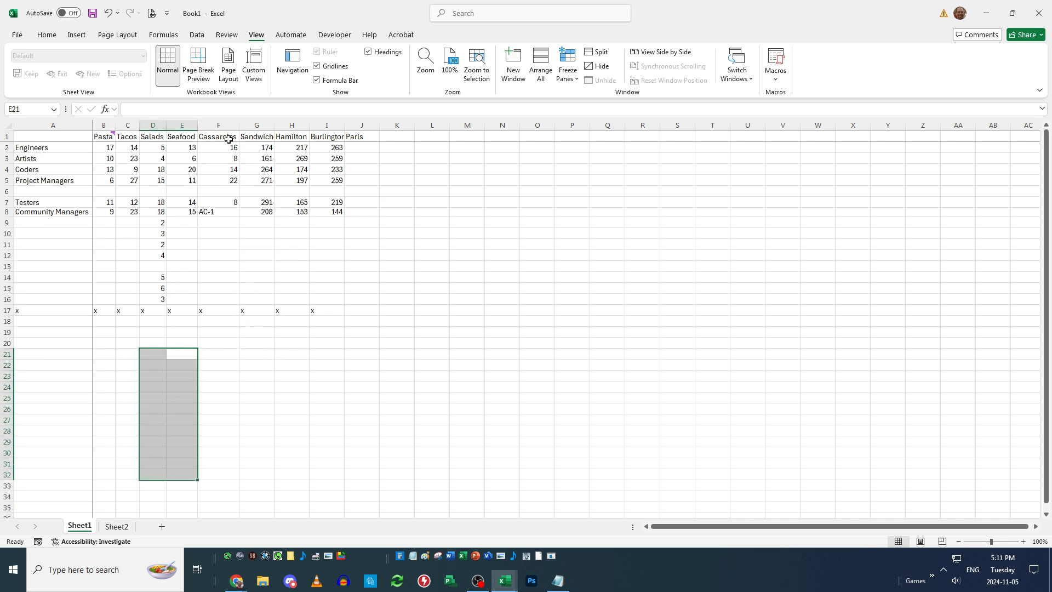
left_click_drag(228, 140, 127, 140)
left_click_drag(267, 169, 298, 169)
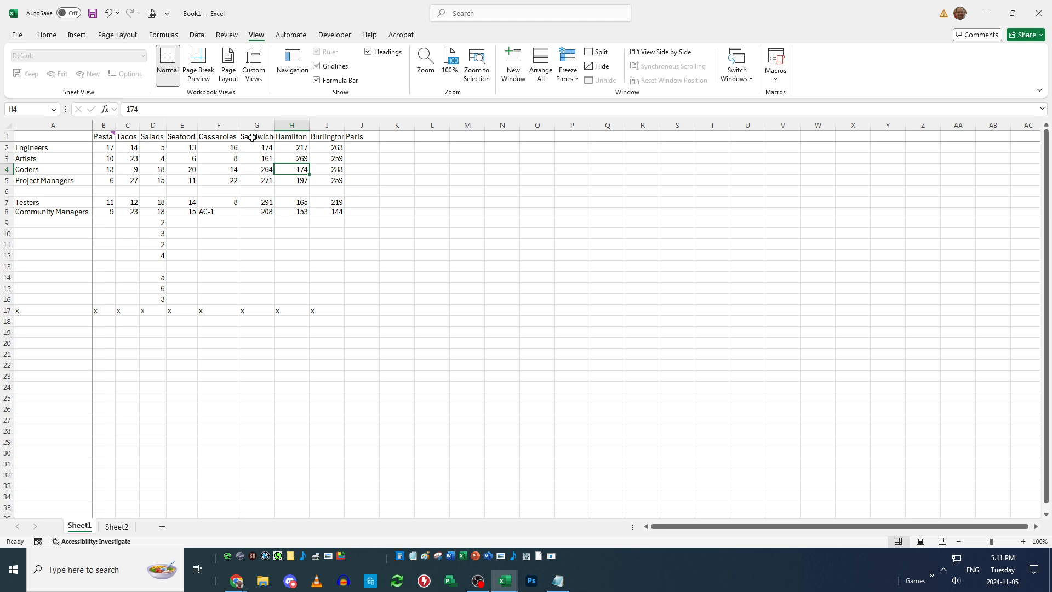
left_click_drag(248, 137, 325, 136)
left_click(351, 145)
left_click(572, 244)
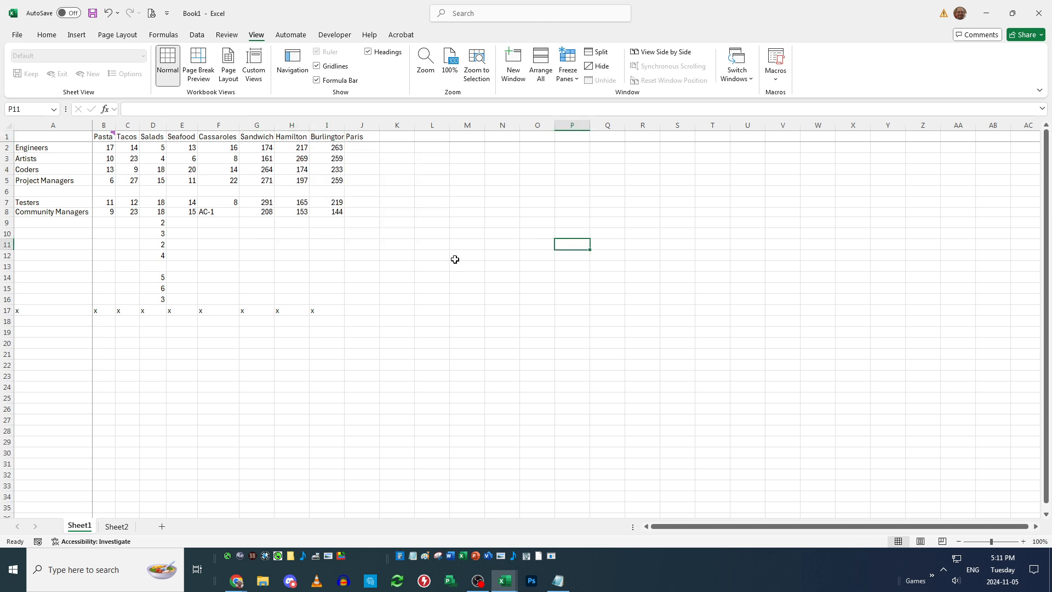
Unfreeze the panes that were frozen at cell B2
left_click(126, 153)
left_click(110, 148)
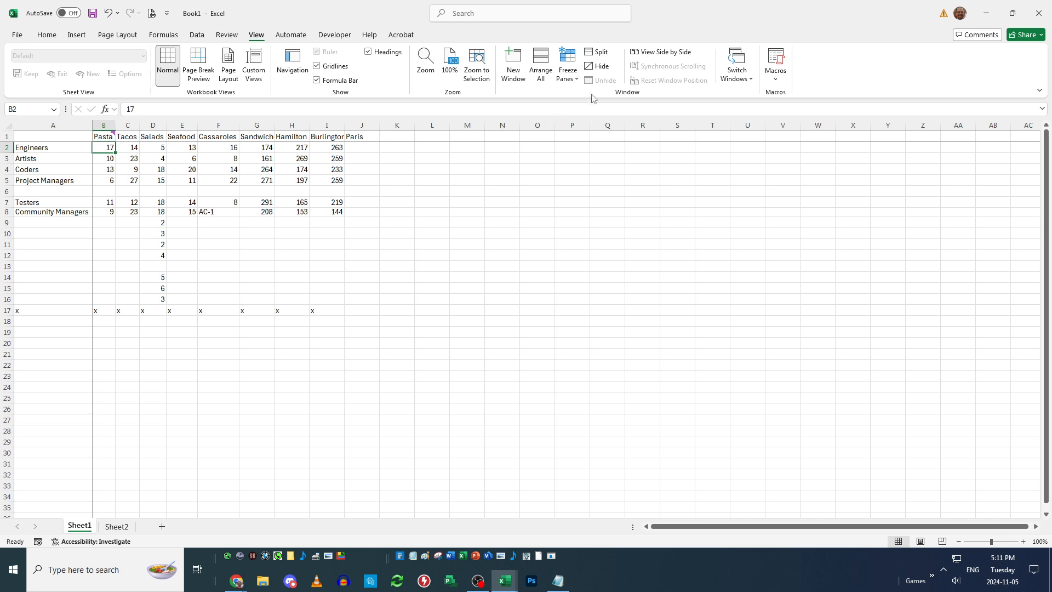
left_click(570, 64)
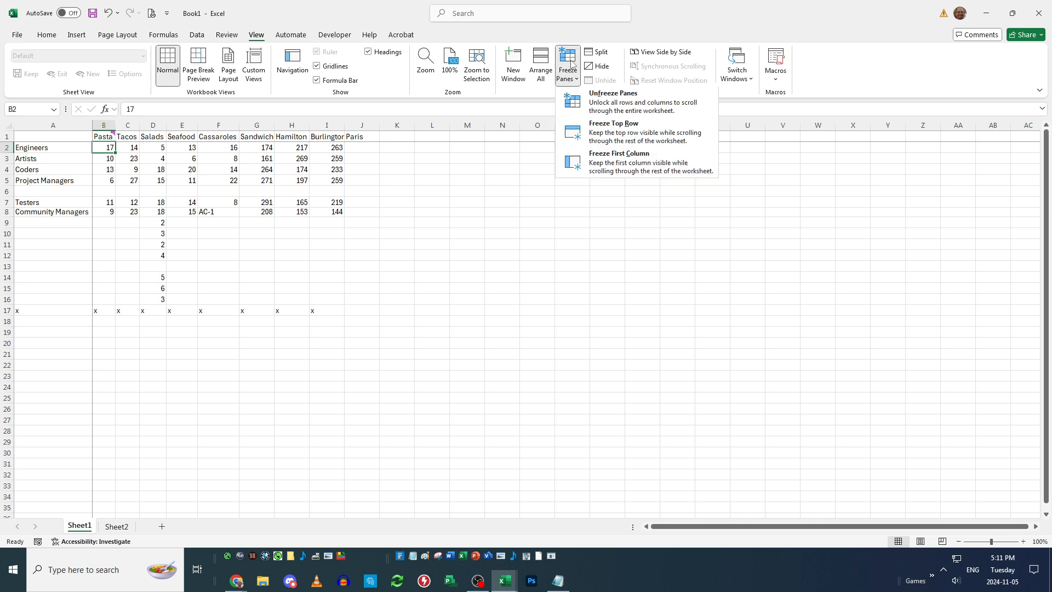
left_click(625, 104)
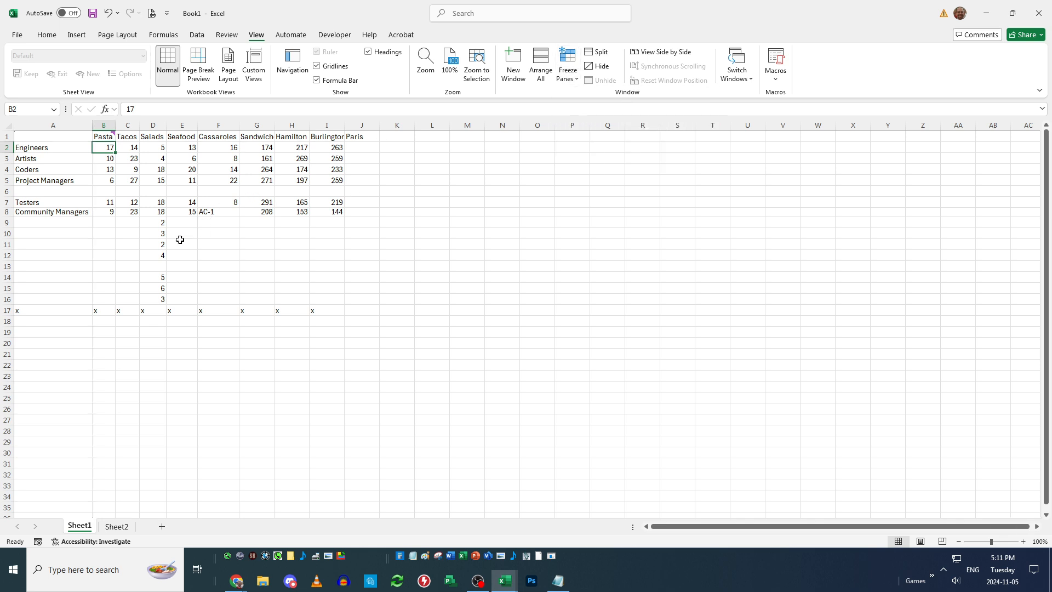
Freeze the panes at cell D8 so that rows 1 to 7 and columns A to C stay in view
left_click(159, 213)
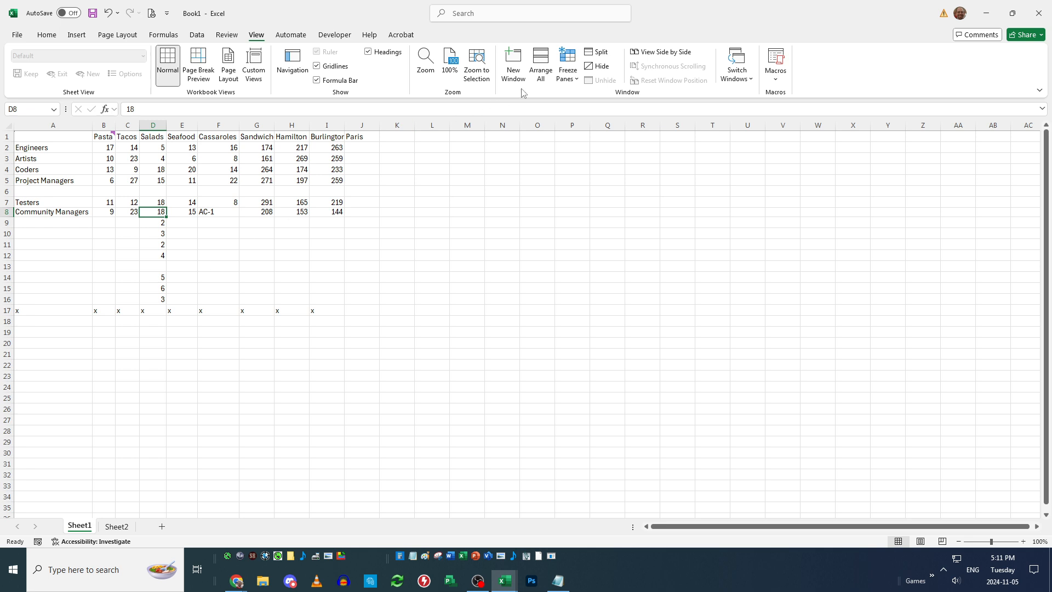
left_click(568, 66)
left_click(613, 105)
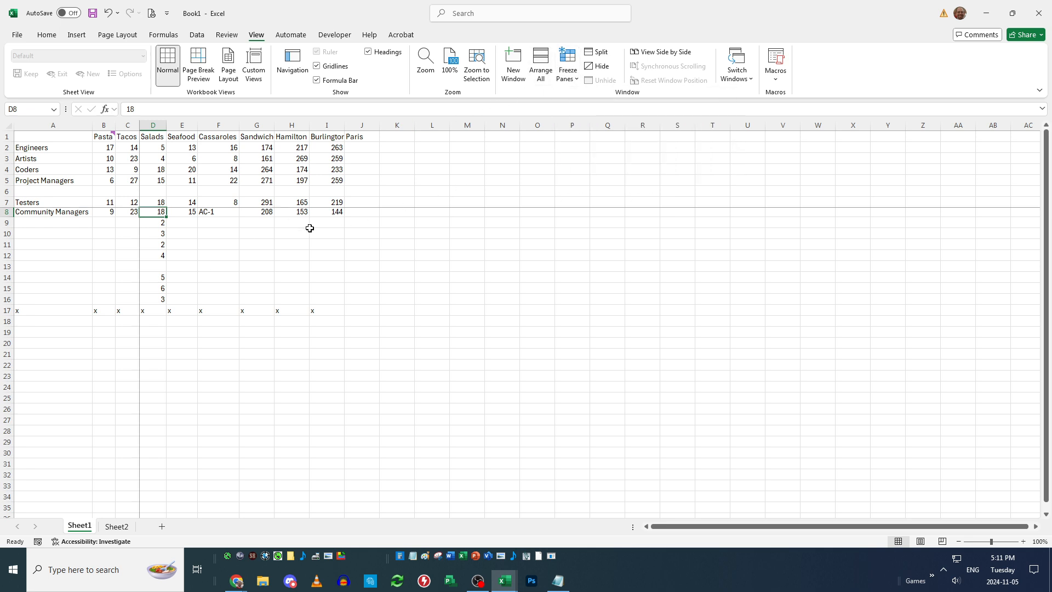
Examine how rows 1 to 7 and columns A to C behave when viewing lower rows and columns beyond Z
scroll(246, 238, "down", 2)
scroll(246, 237, "up", 2)
scroll(165, 208, "down", 2)
scroll(164, 208, "up", 2)
left_click_drag(58, 162, 277, 170)
left_click(265, 242)
left_click_drag(58, 221, 124, 378)
left_click(251, 285)
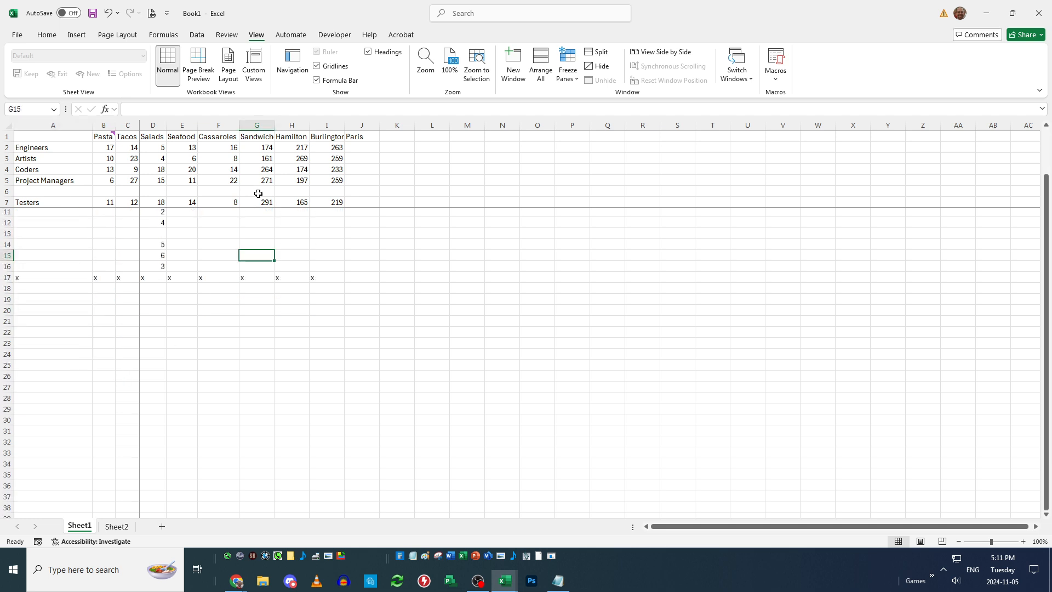
left_click(929, 430)
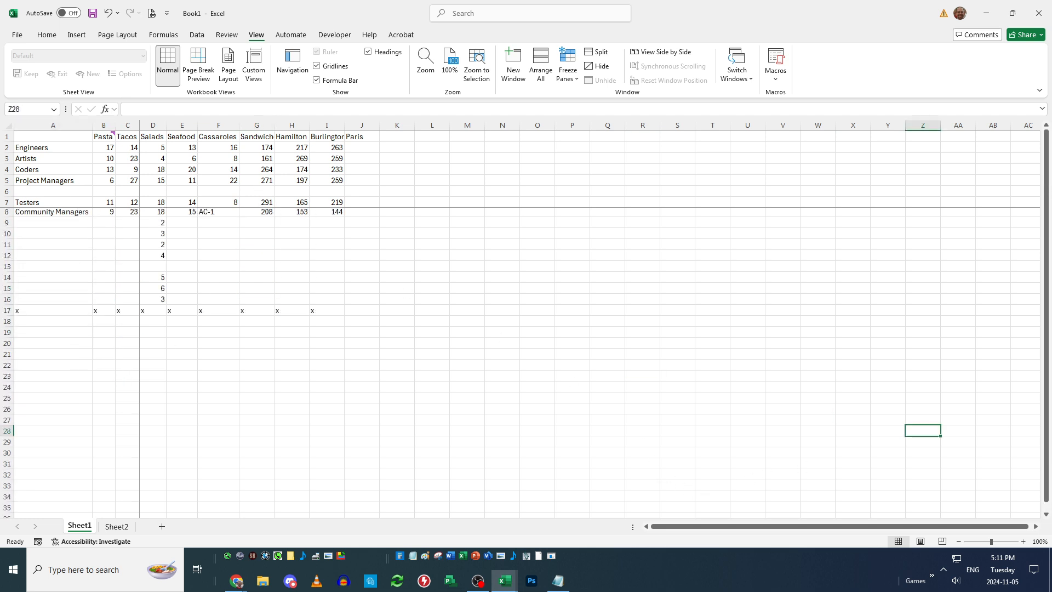
scroll(591, 323, "right", 4)
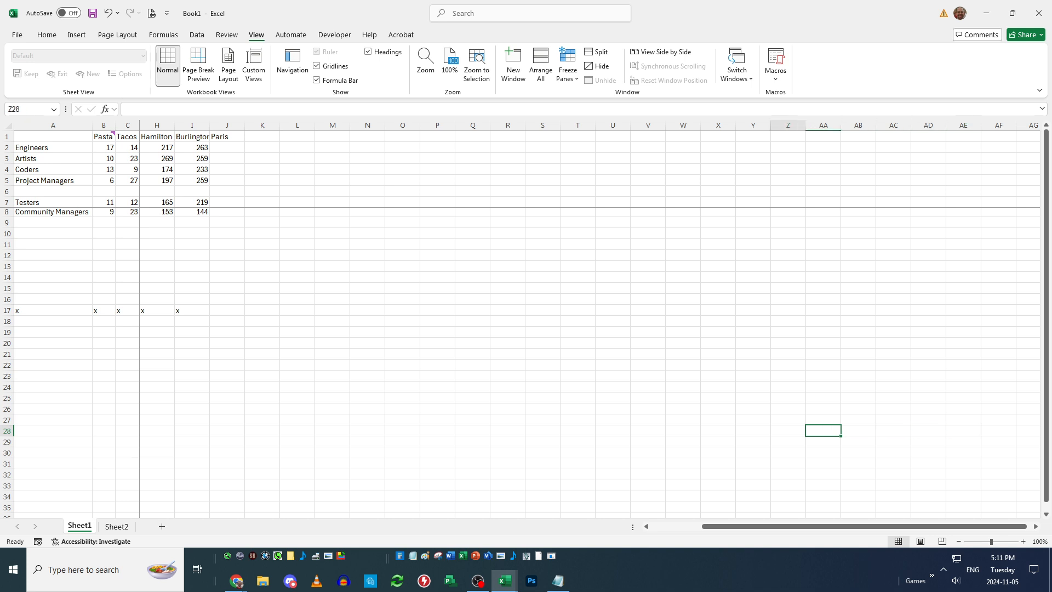
key("Home")
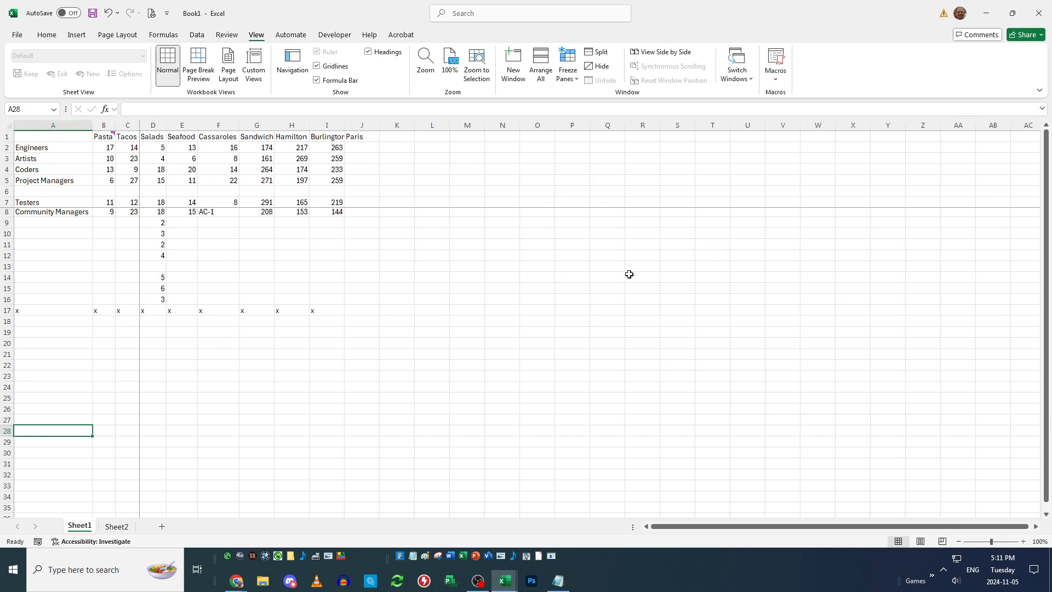
Remove the freeze set at cell D8 so all rows and columns scroll again, and select cell J16
left_click(512, 300)
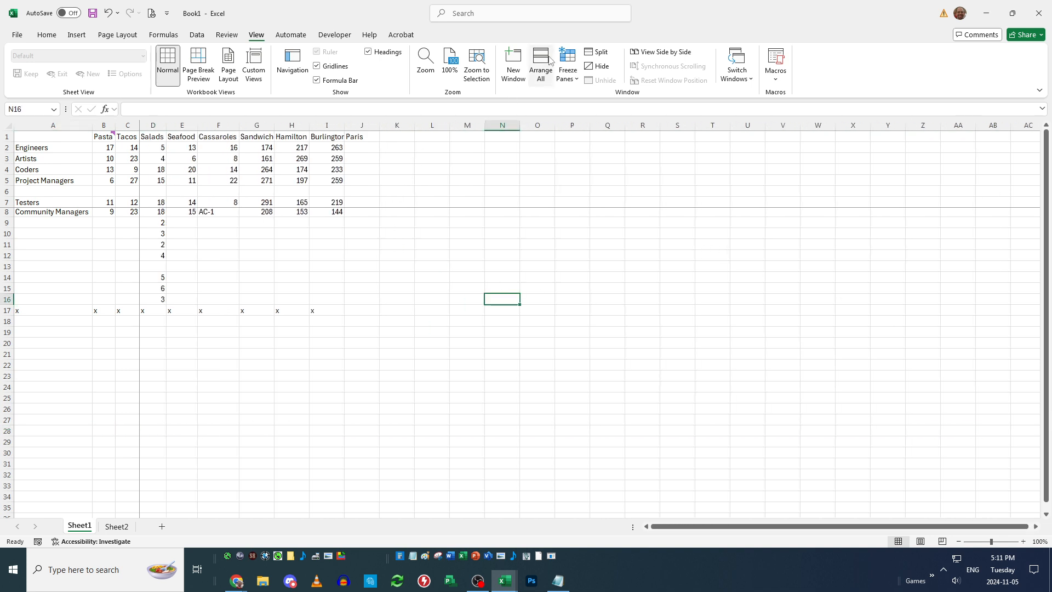
left_click(568, 74)
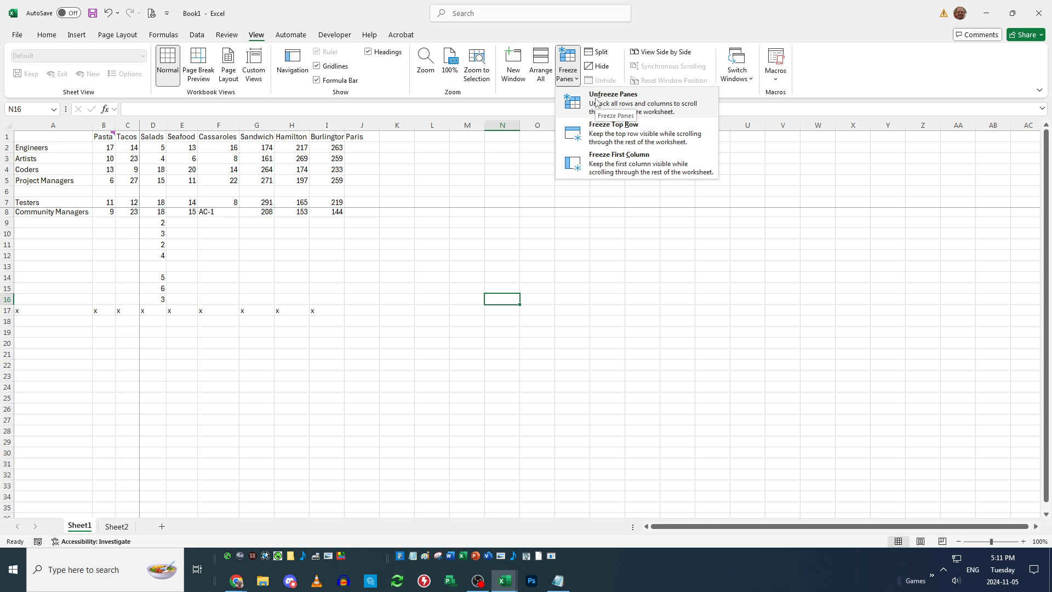
left_click(608, 98)
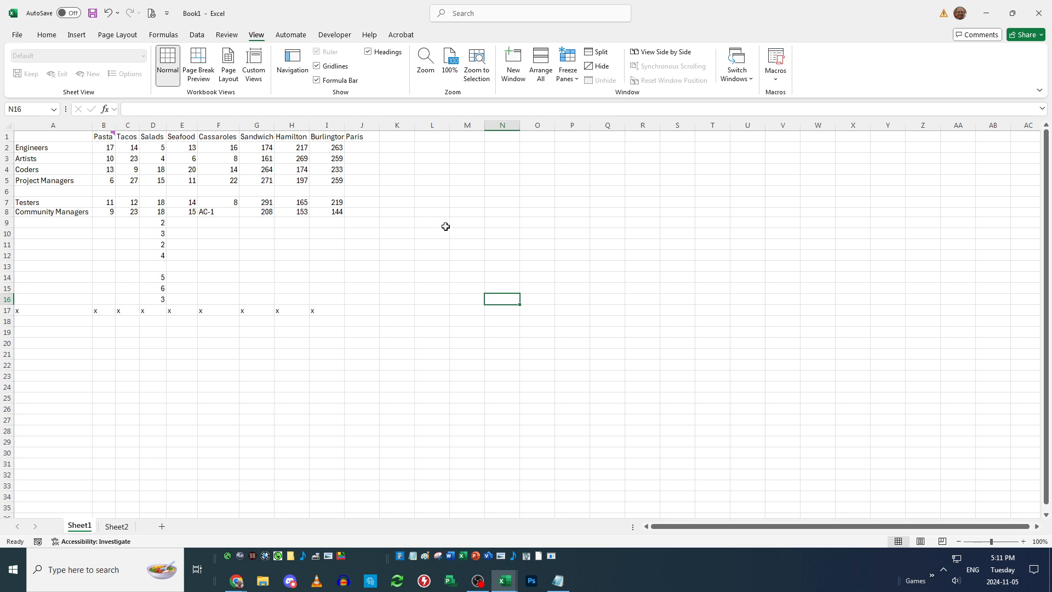
left_click(361, 302)
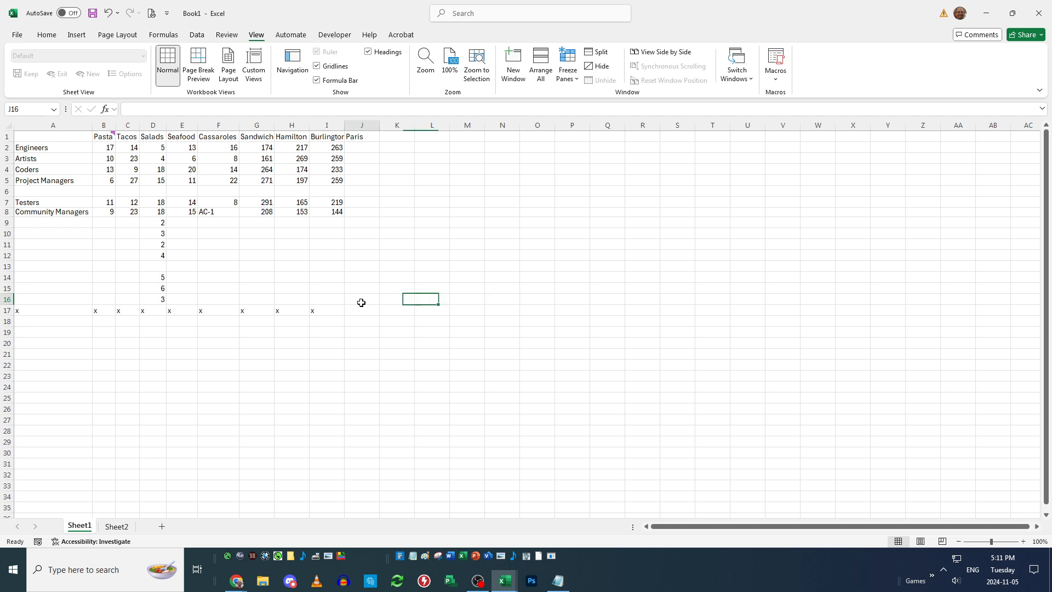
View the comment attached to the Pasta header in cell B1
left_click(218, 266)
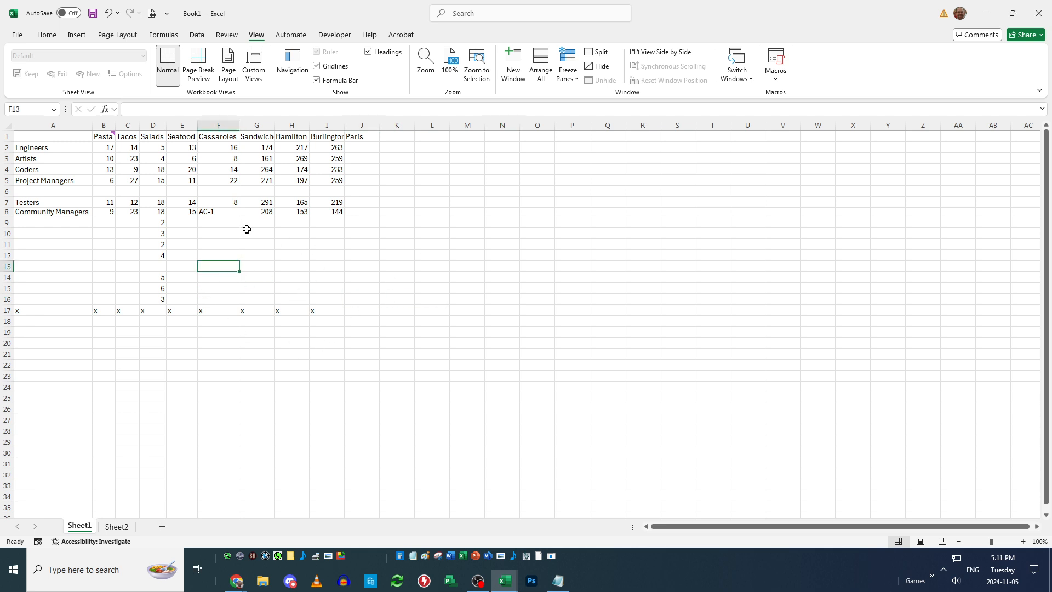
scroll(251, 307, "down", 3)
scroll(265, 301, "up", 3)
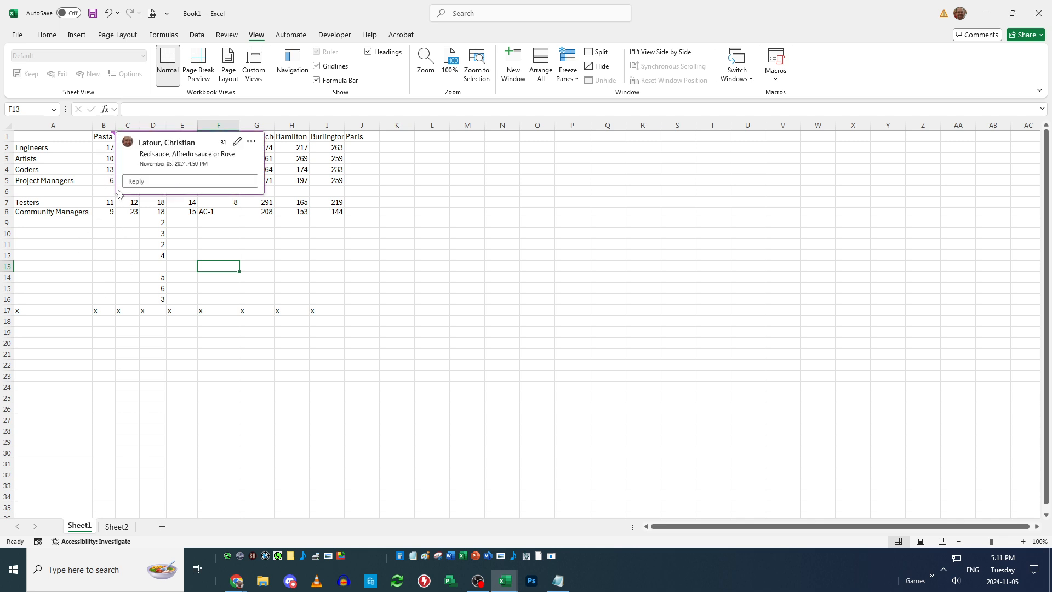
mouse_move(99, 136)
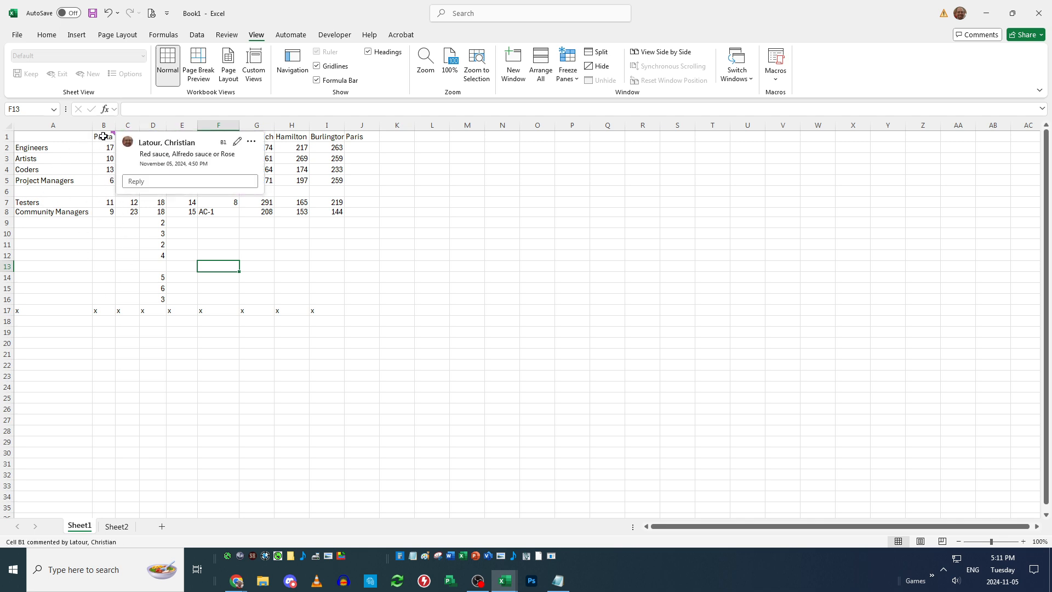
left_click(384, 264)
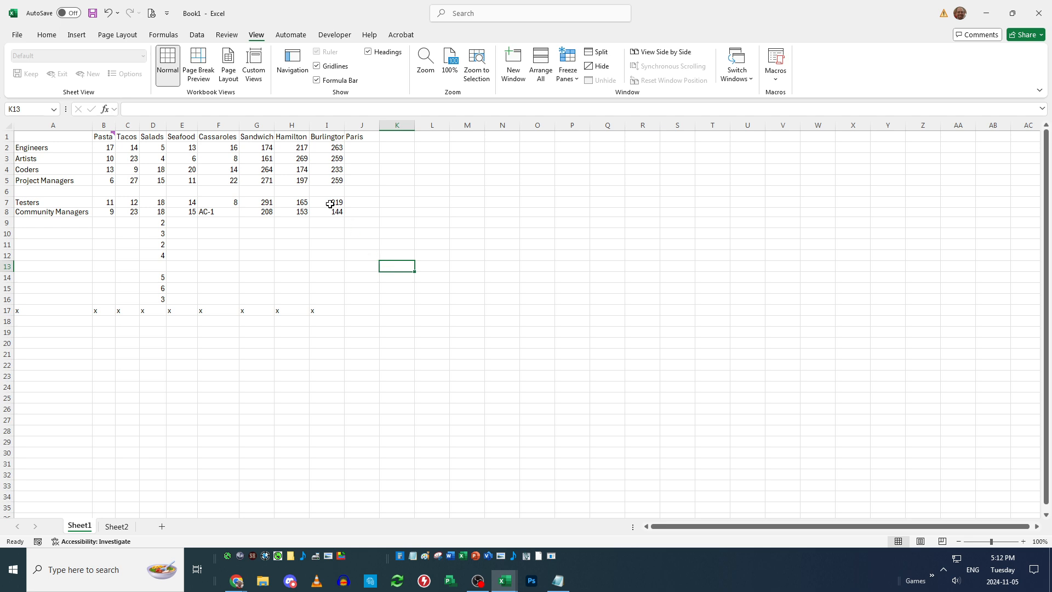
Add the comment "TigerCats are the best" to the Hamilton header in cell H1 and view it on the sheet
right_click(293, 136)
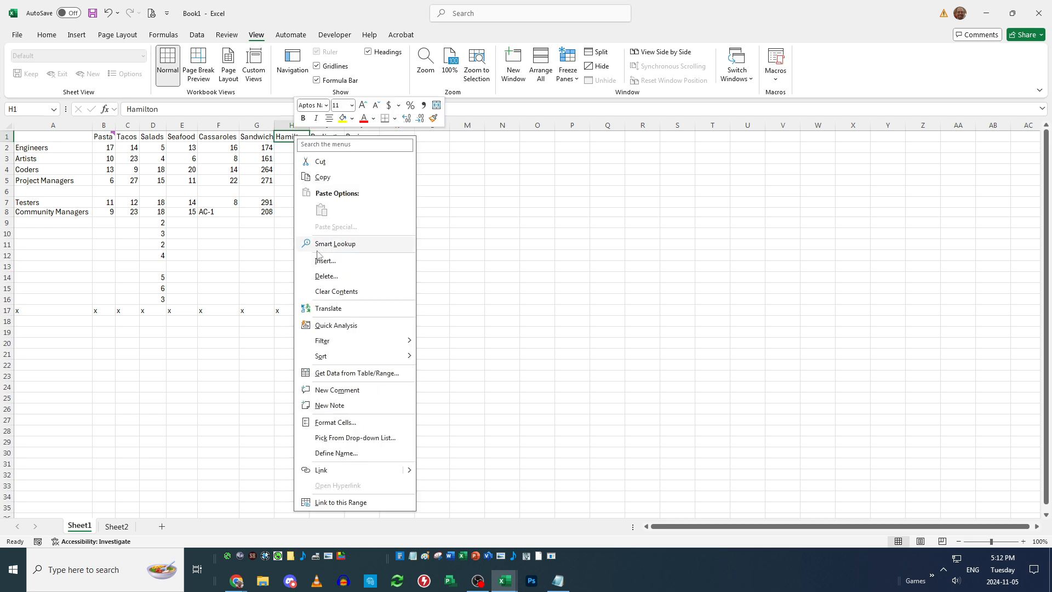
left_click(353, 392)
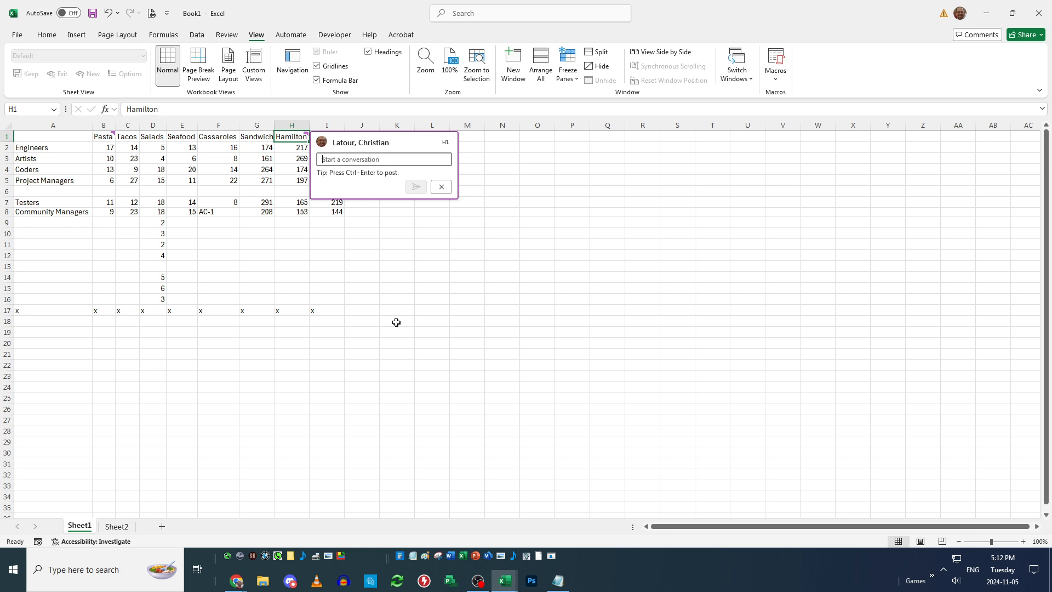
type("Tiger")
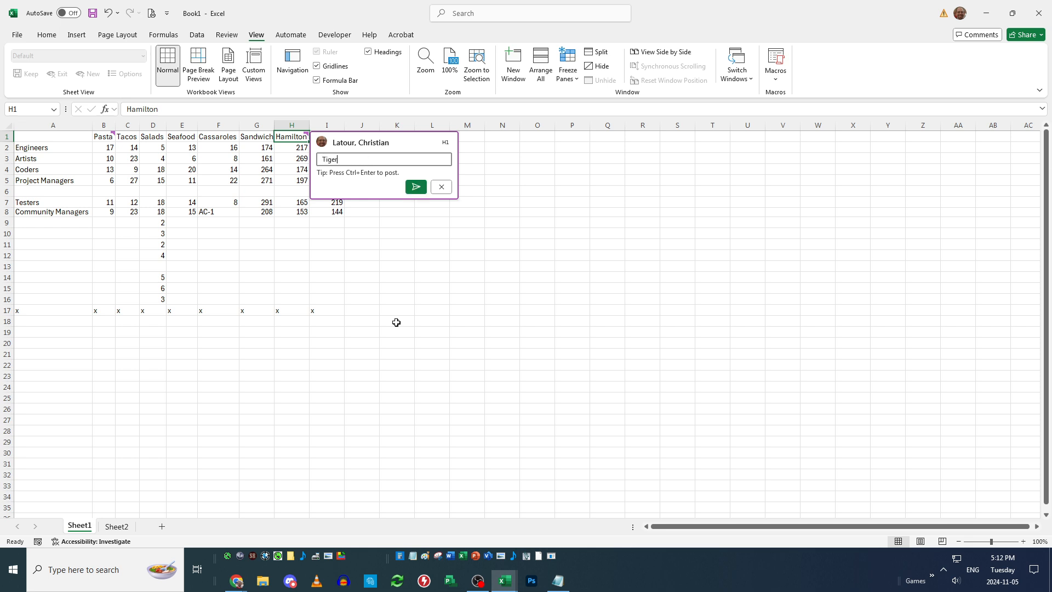
type("Cats are the best")
left_click(417, 187)
left_click(319, 235)
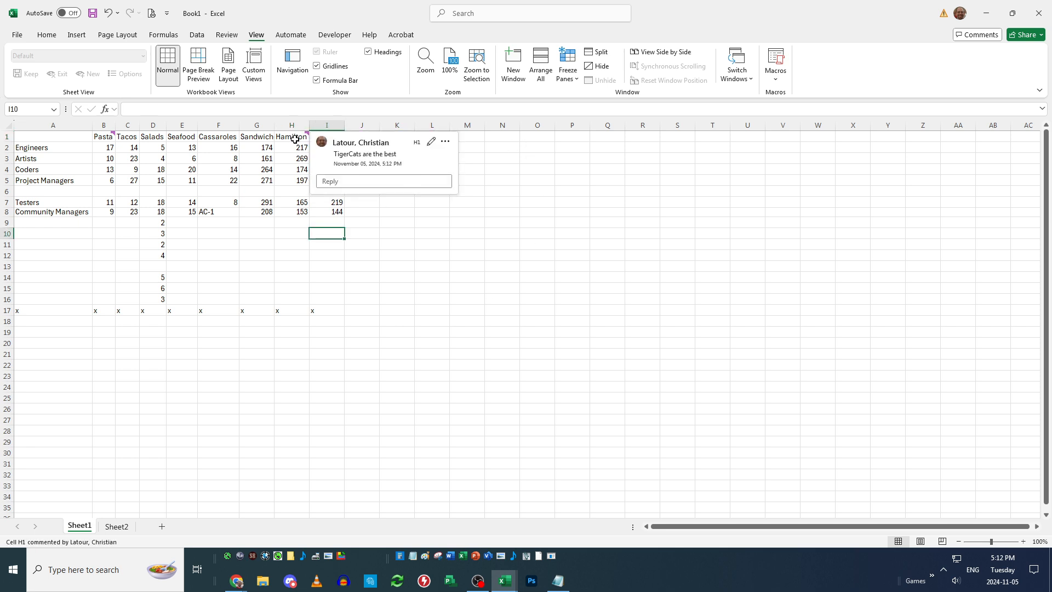
left_click(267, 189)
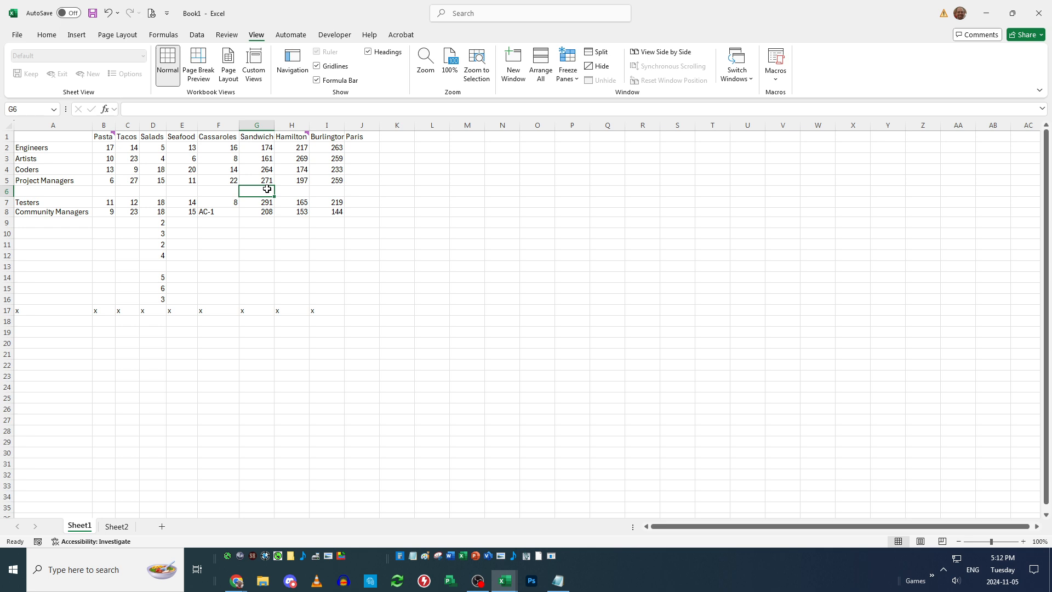
Reread the comment about the sauces on the Pasta header and return to the data cells
mouse_move(111, 140)
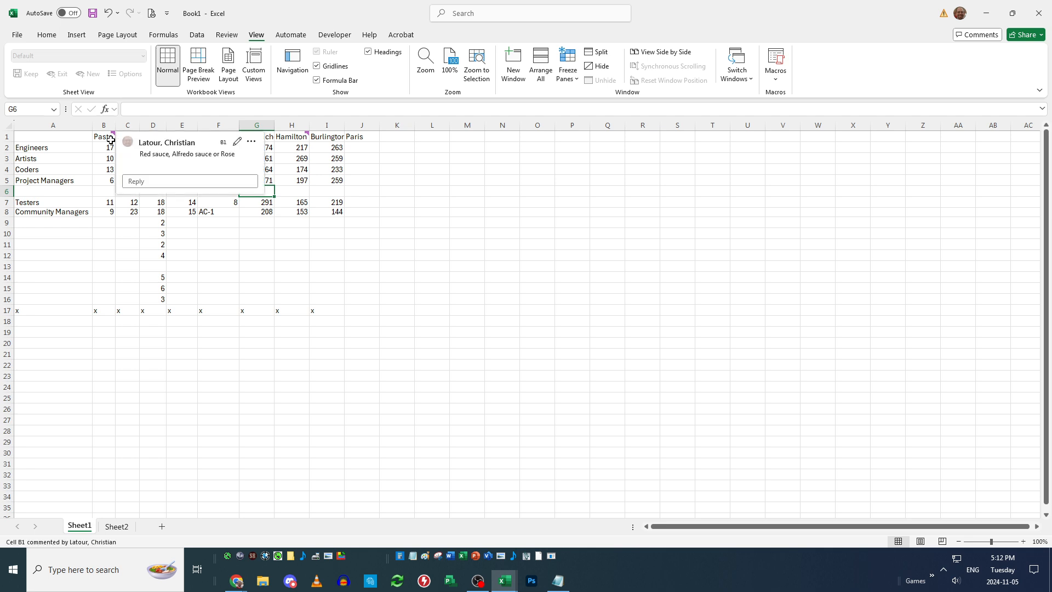
left_click(121, 244)
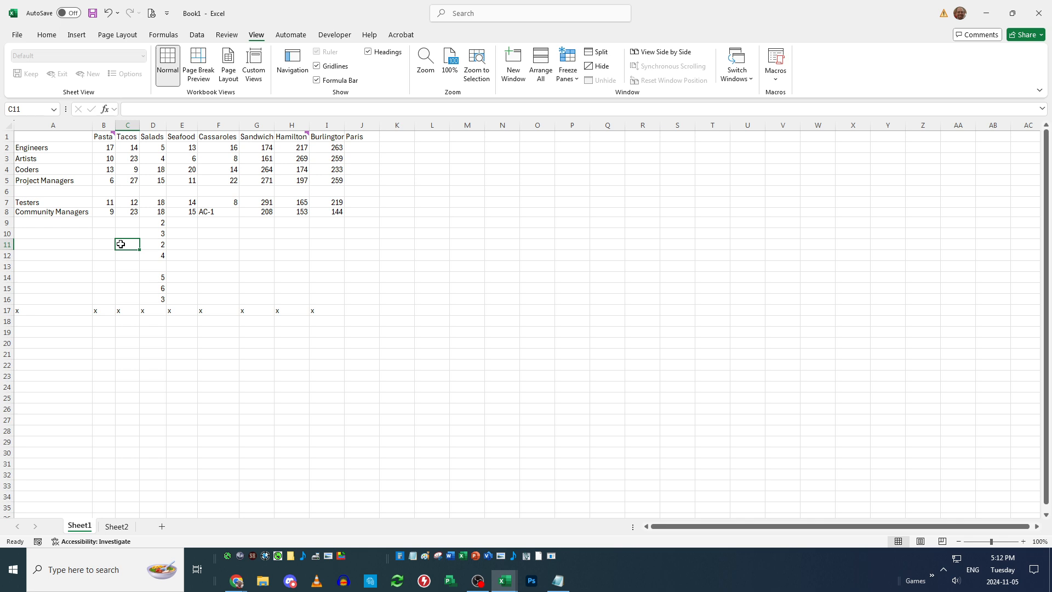
left_click(249, 183)
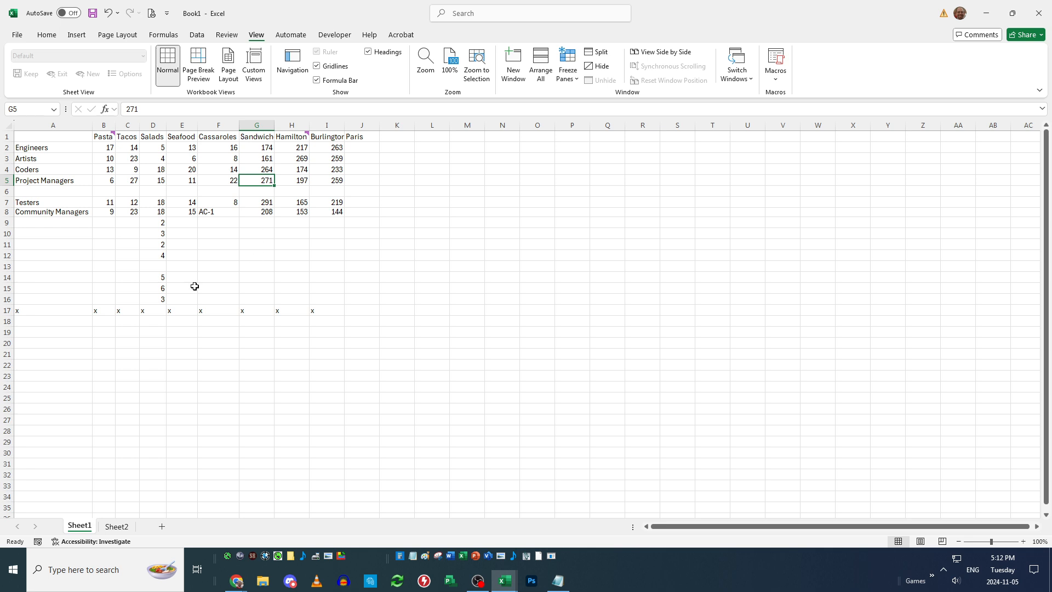
Highlight the Salads values in D2:D16 and clear the selection
left_click(159, 241)
left_click(162, 149)
left_click_drag(162, 149, 148, 301)
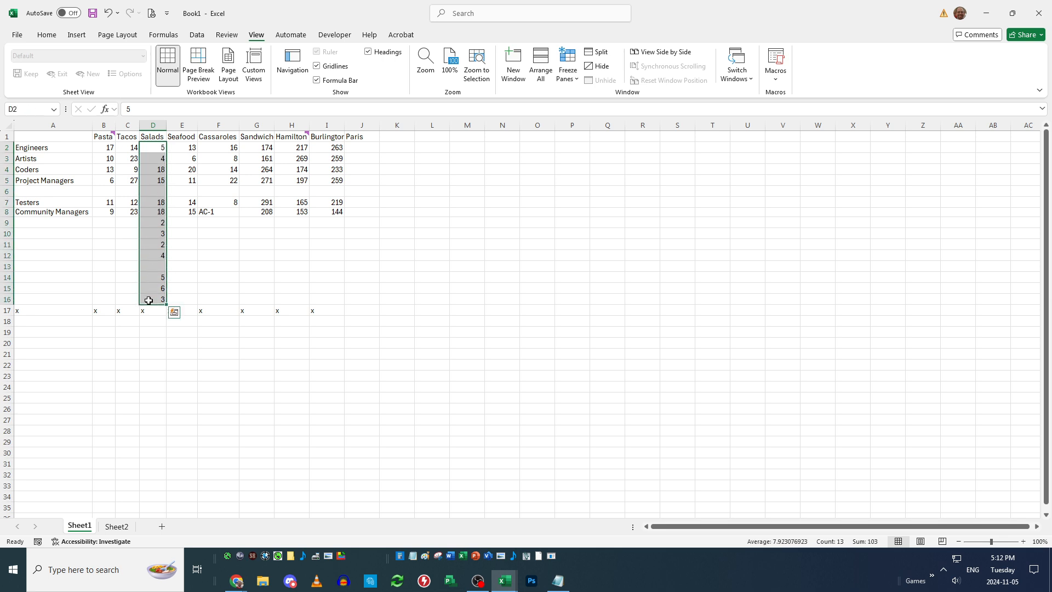
left_click(151, 174)
left_click_drag(153, 146, 155, 299)
left_click(349, 267)
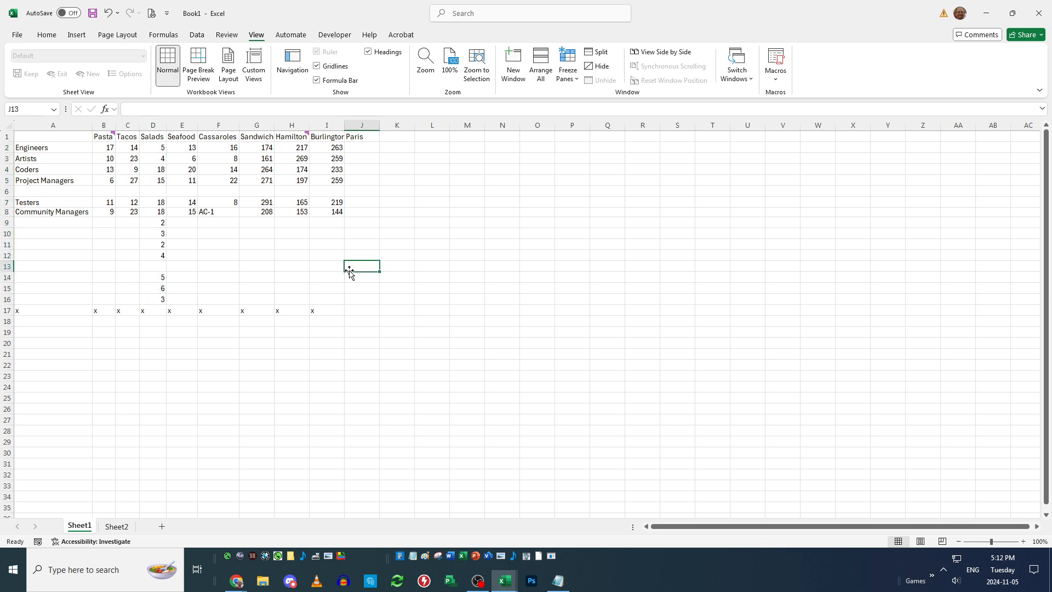
left_click(314, 290)
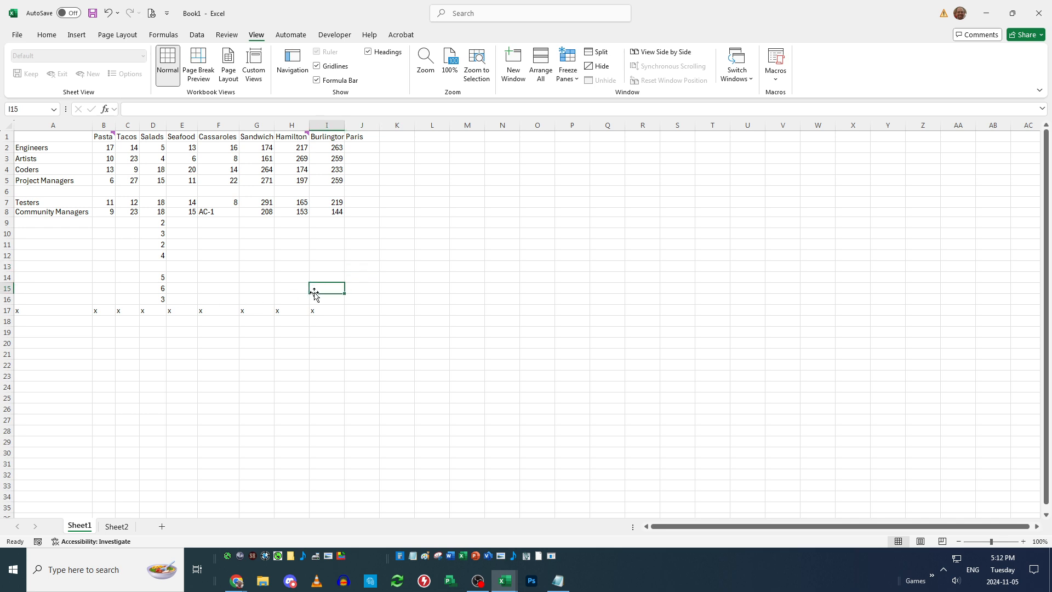
left_click(260, 160)
left_click(184, 168)
left_click(158, 183)
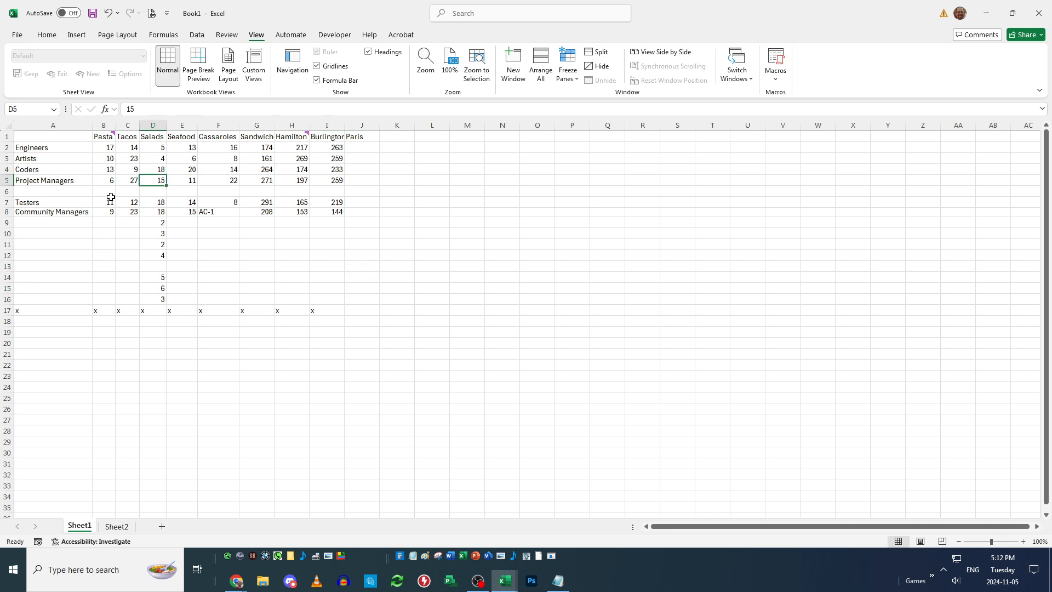
Inspect the contents of the Testers' Pasta cell B7 in the formula bar and copy the cell
left_click(110, 201)
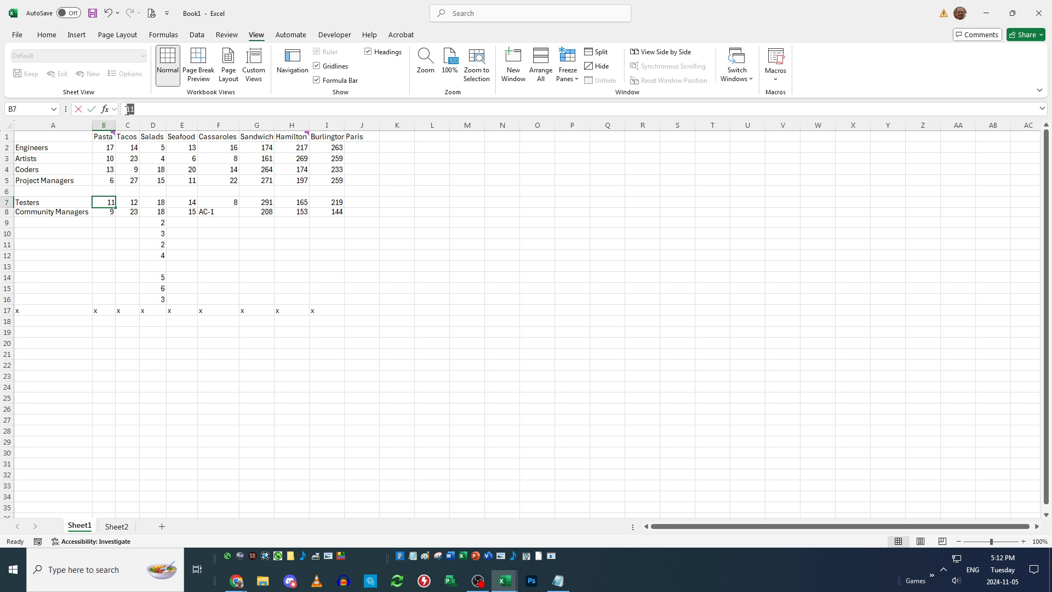
double_click(130, 109)
left_click(108, 244)
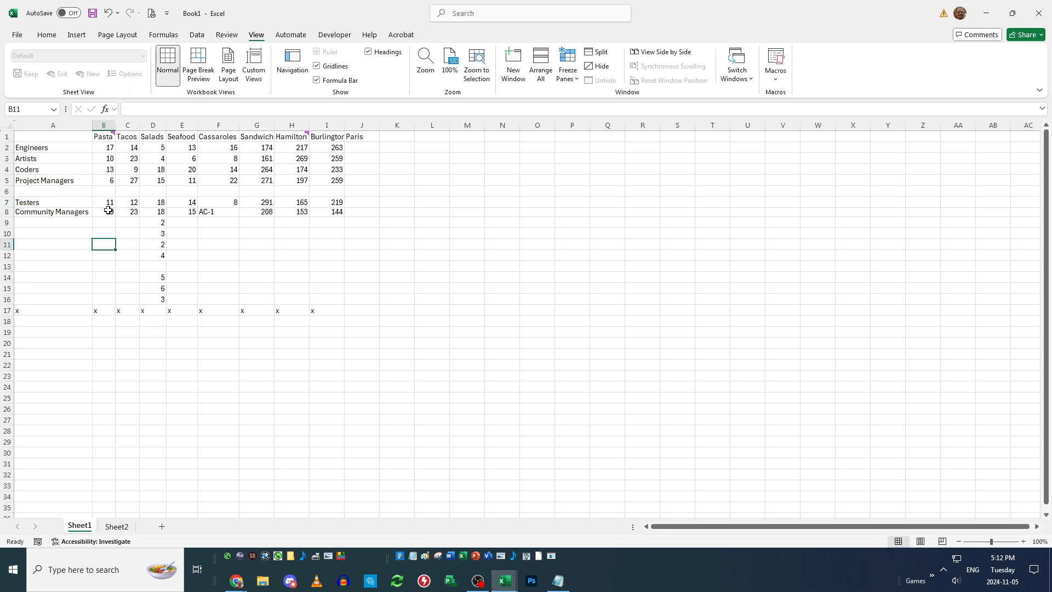
left_click(109, 203)
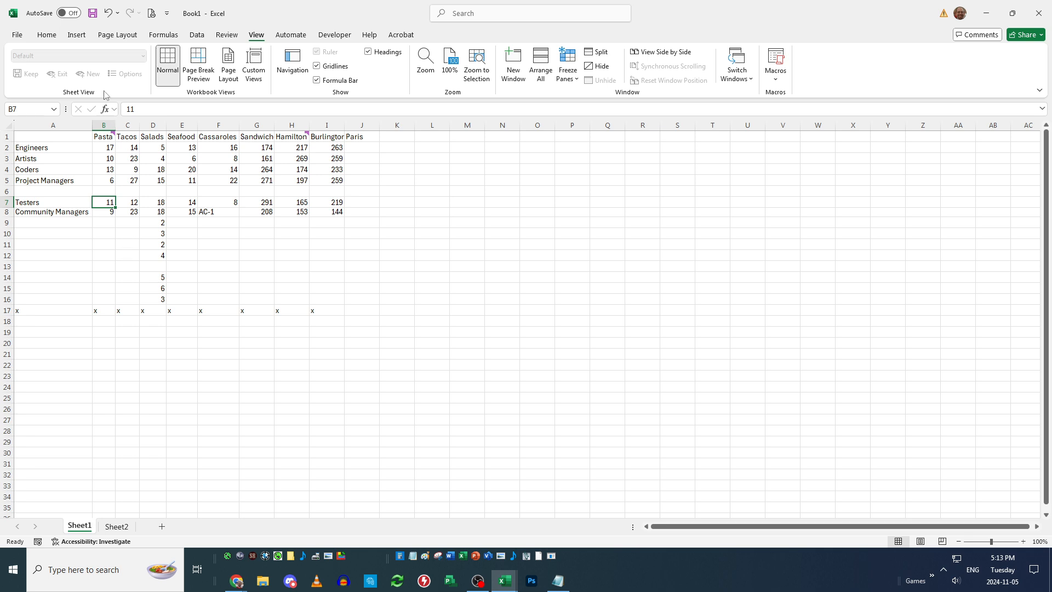
left_click(46, 35)
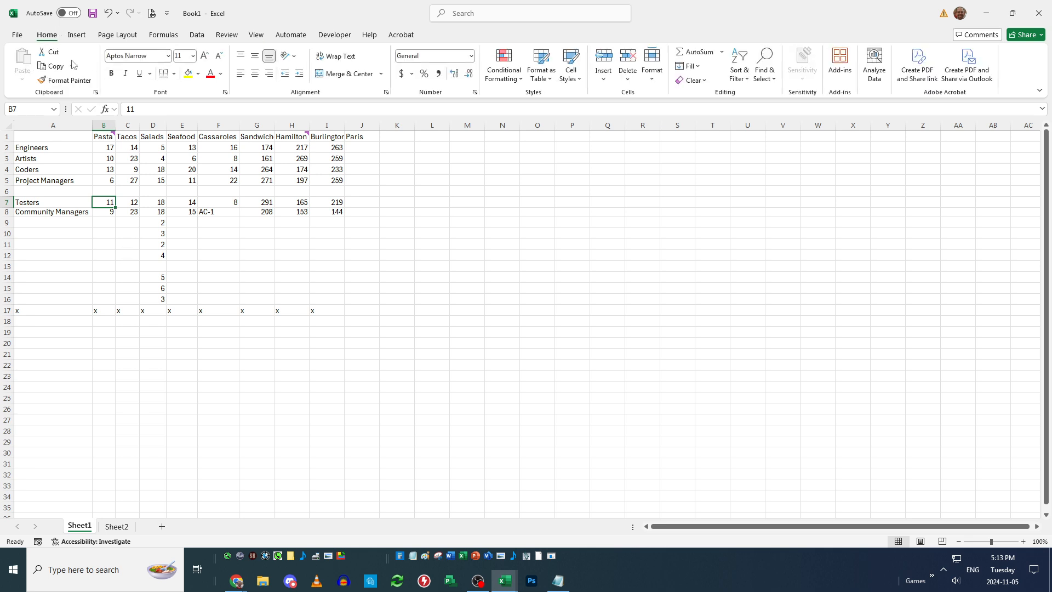
left_click(53, 65)
Switch to Notepad, replace all its existing text with the copied cell value 11, and return to Excel
left_click(559, 580)
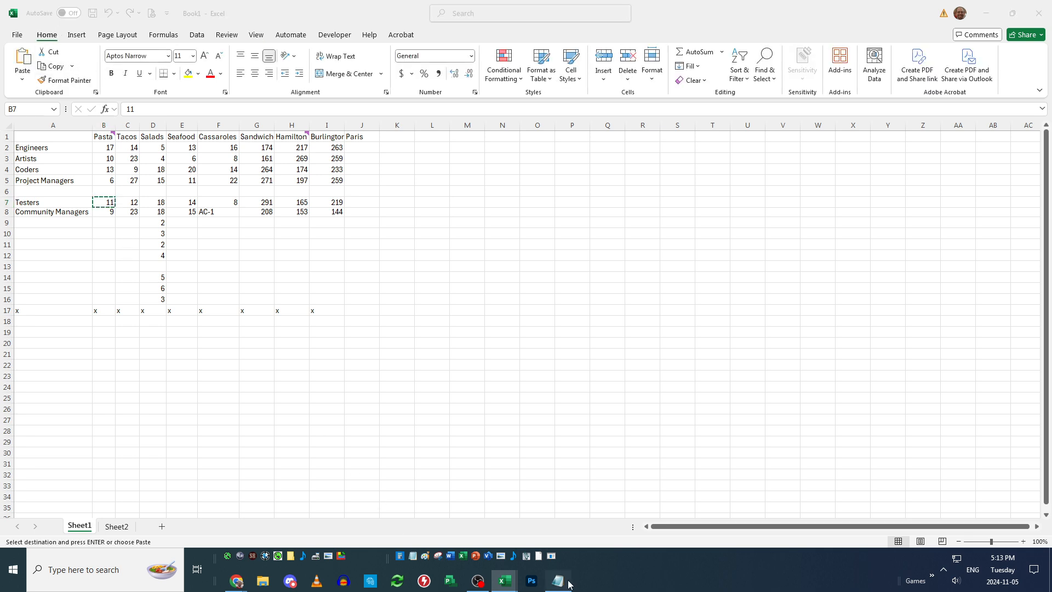
key("ctrl+a")
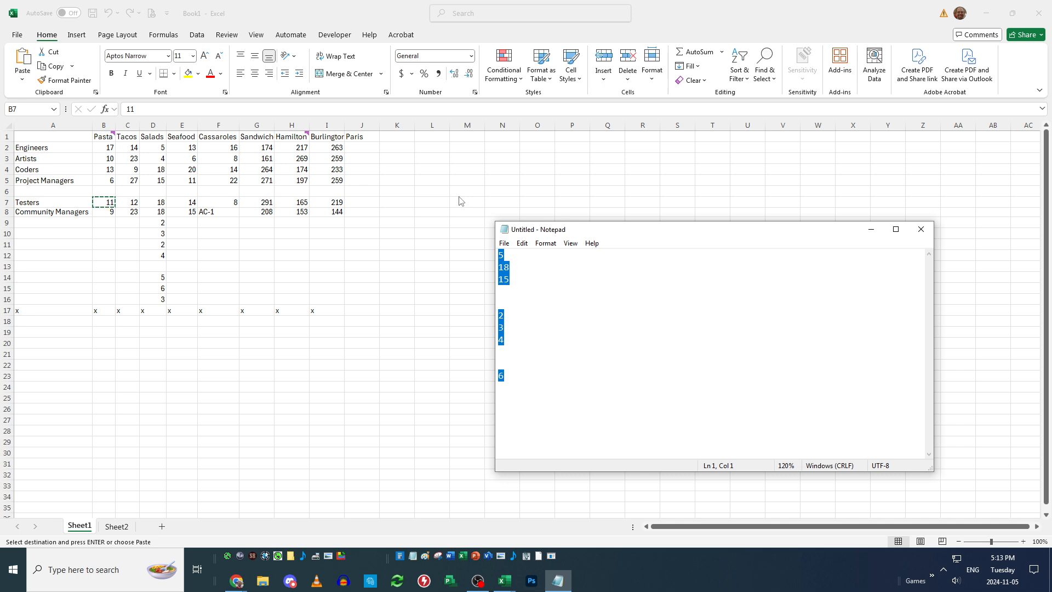
key("Delete")
left_click(522, 243)
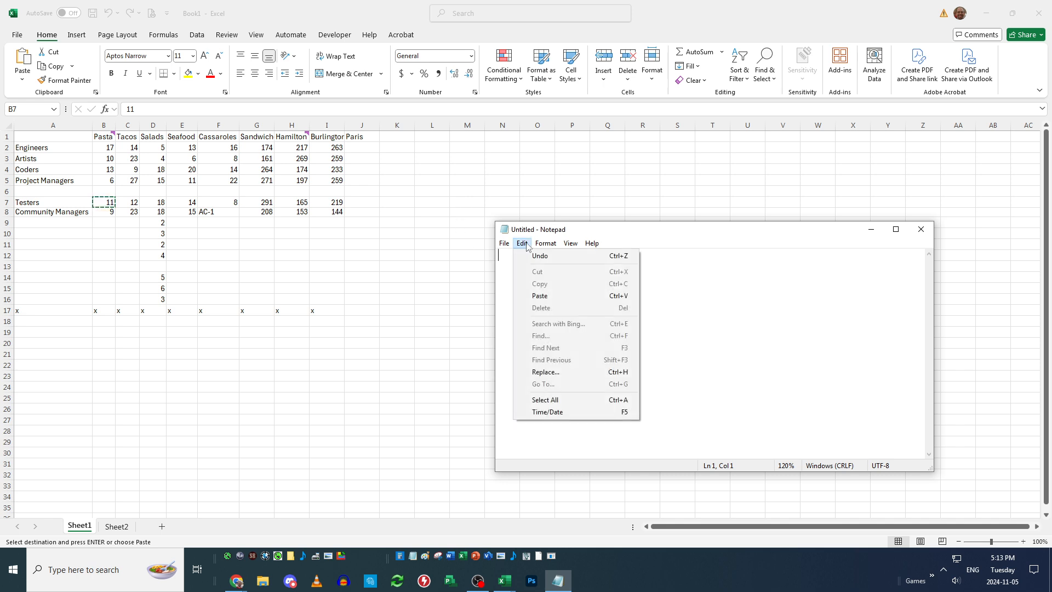
left_click(541, 296)
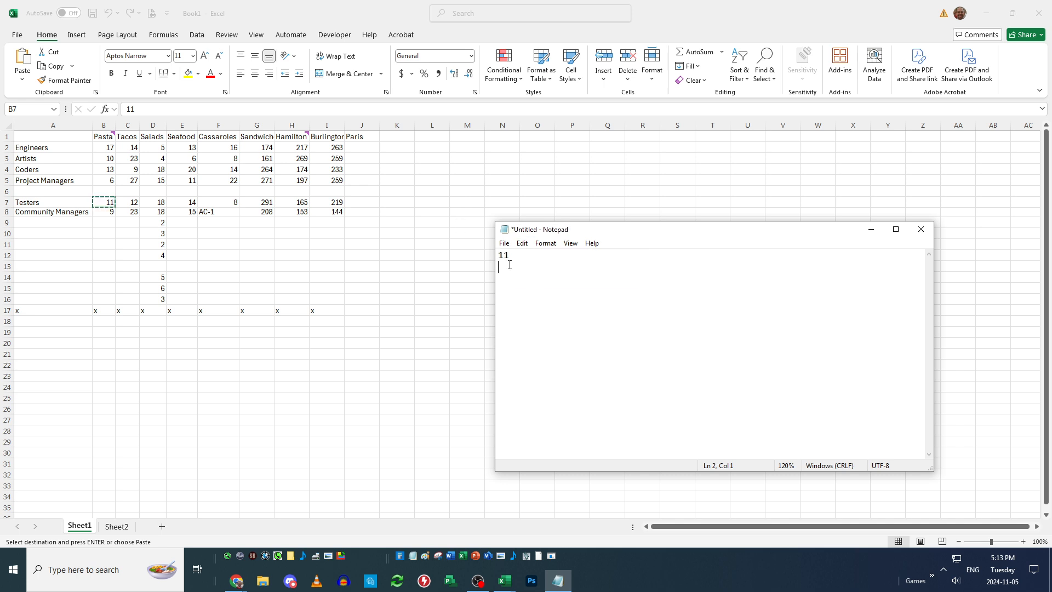
key("alt+Tab")
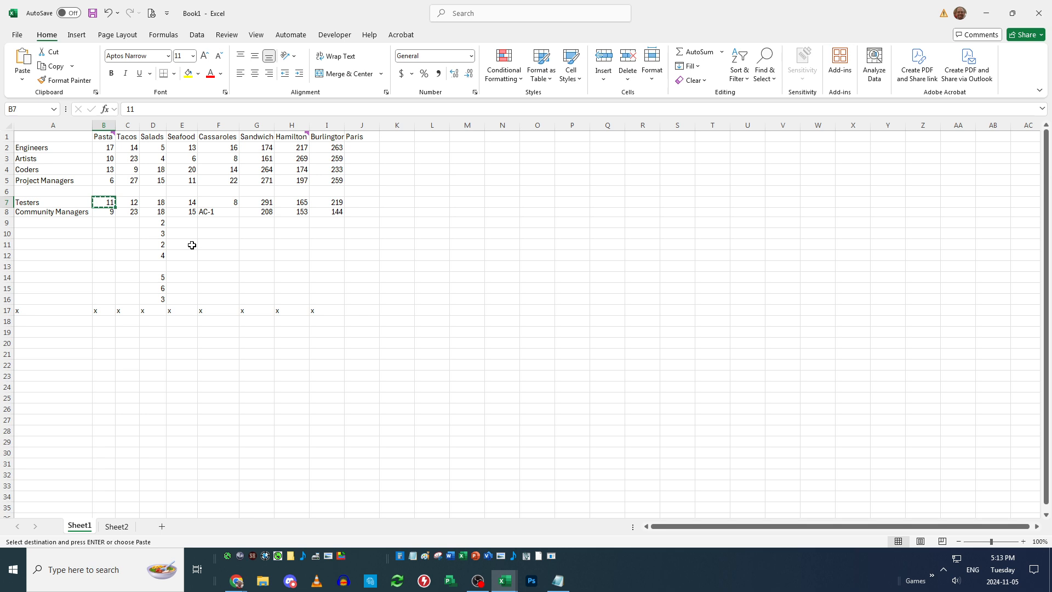
Copy cell F8, which starts with AC-1, and paste it over the text in the Notepad window
left_click(216, 215)
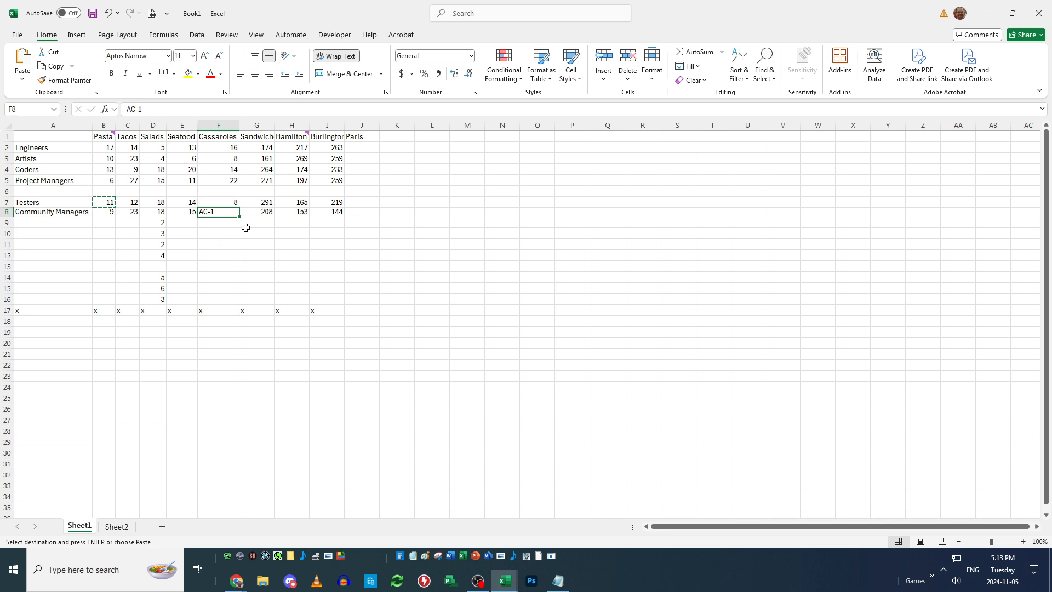
left_click(53, 66)
left_click(558, 580)
left_click_drag(571, 363, 499, 248)
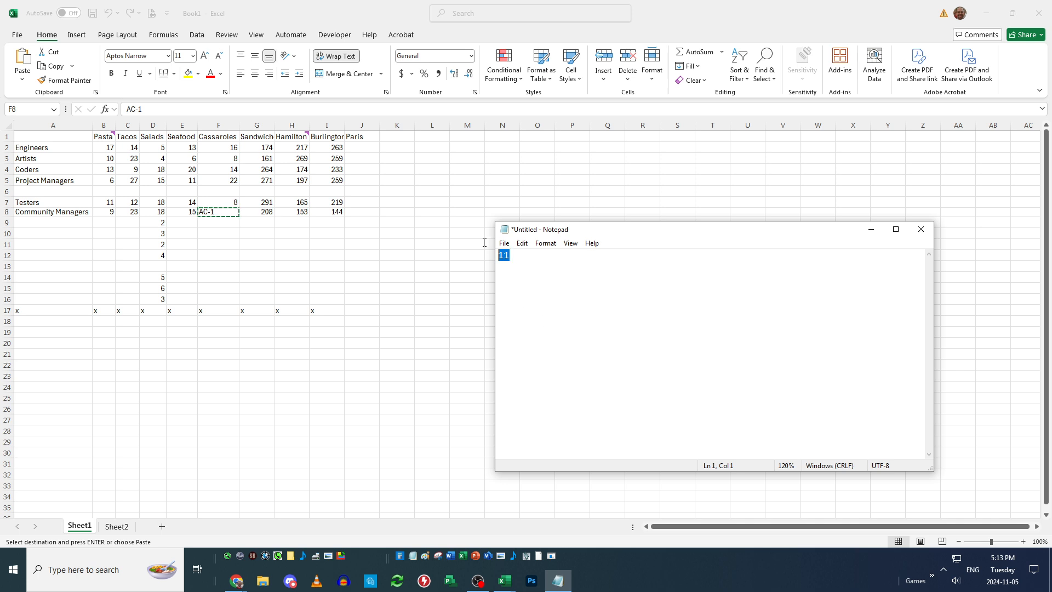
left_click(522, 243)
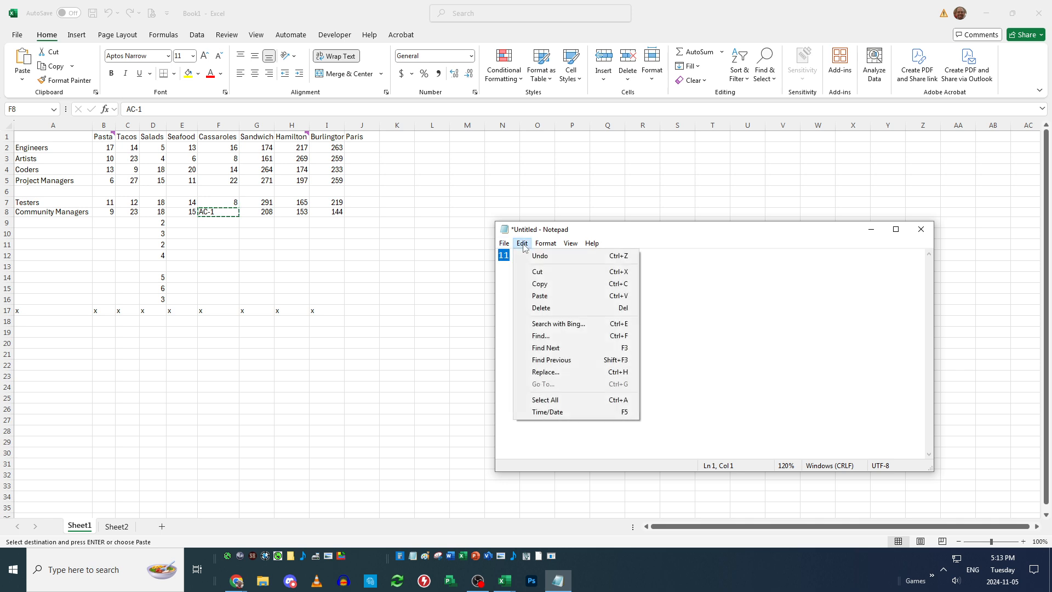
left_click(540, 295)
Look through the list pasted from cell F8 in Notepad and return to that cell in Excel
scroll(541, 415, "up", 2)
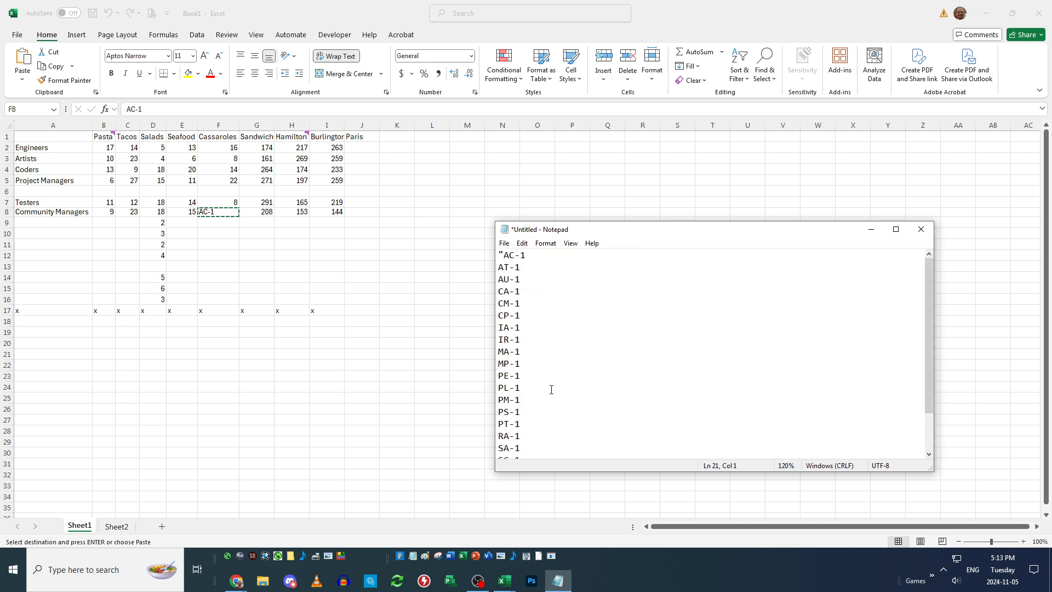
scroll(550, 389, "down", 2)
scroll(554, 373, "up", 2)
left_click_drag(499, 255, 520, 411)
left_click(203, 218)
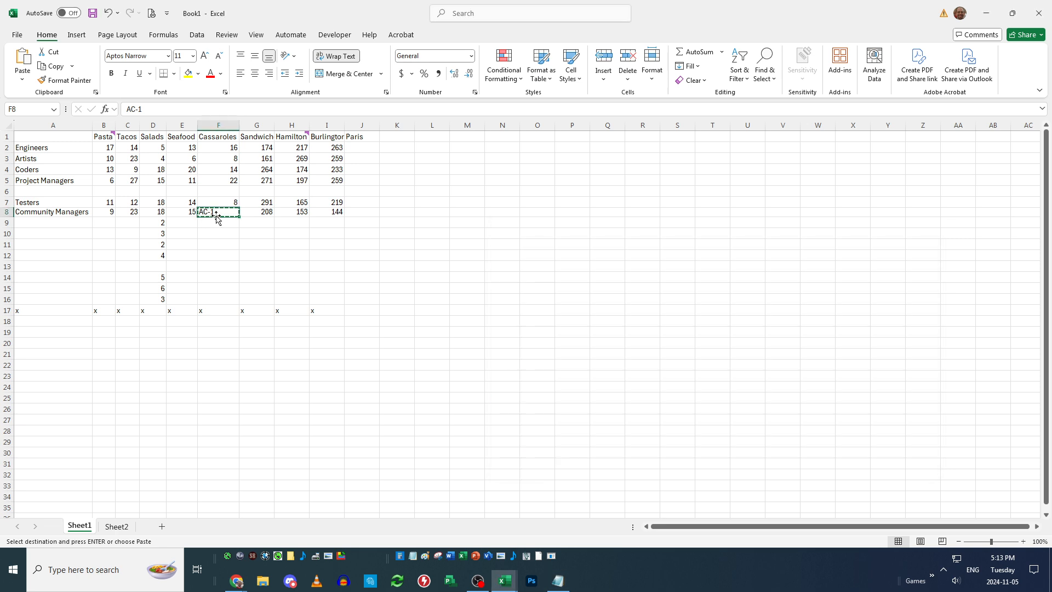
Increase the height of the Community Managers row 8 to show the multi-line codes in cell F8, and select that cell
left_click(223, 242)
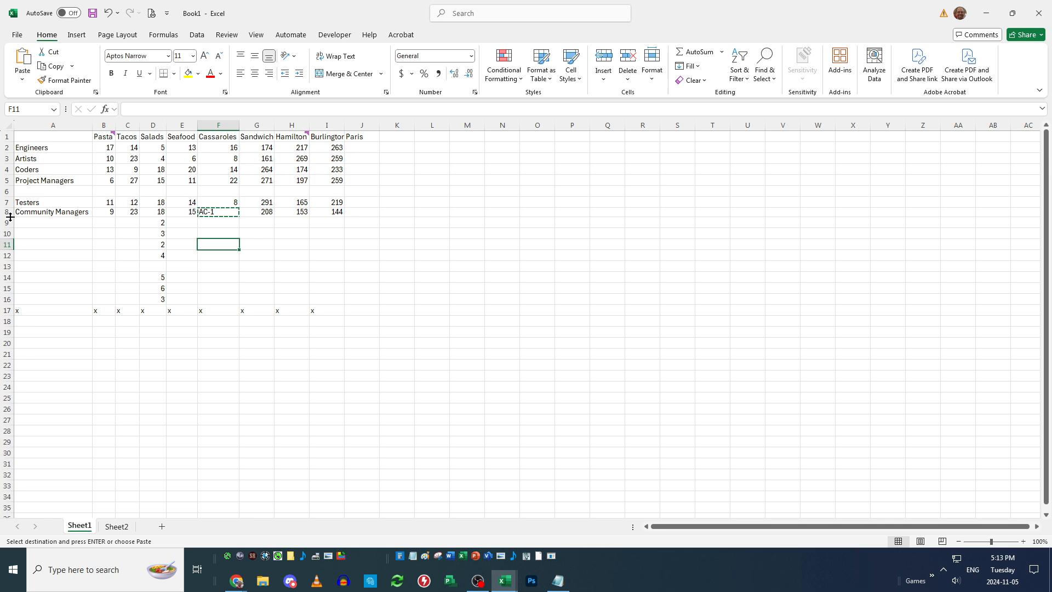
left_click(55, 213)
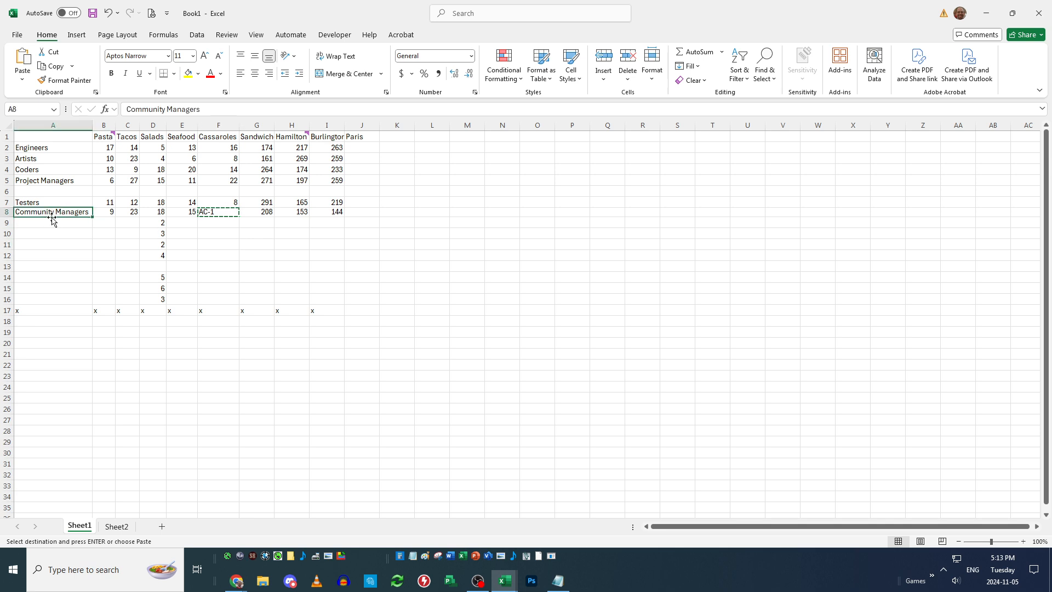
left_click_drag(6, 218, 6, 217)
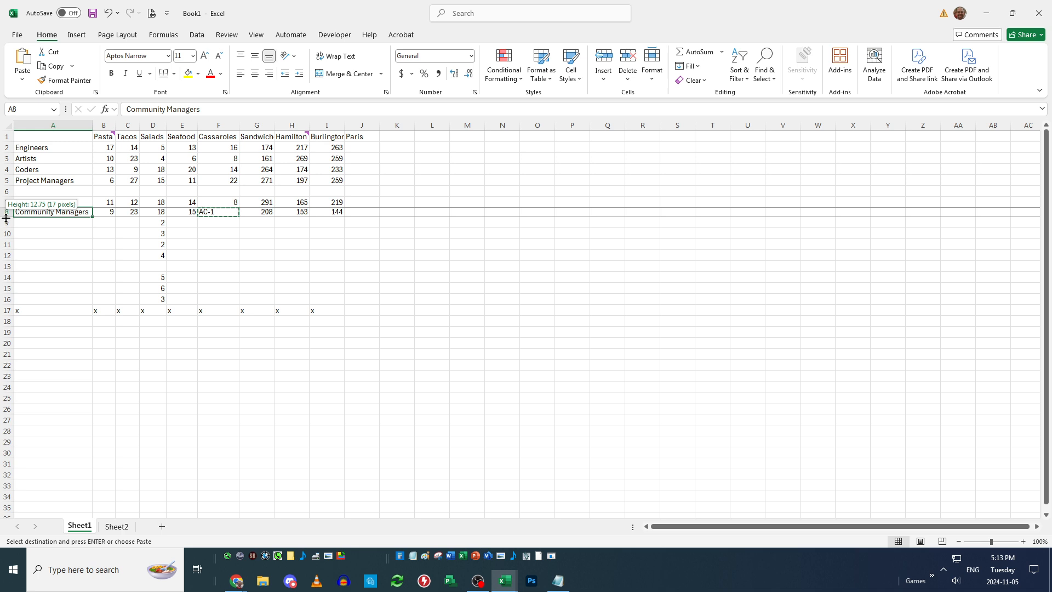
left_click_drag(6, 218, 2, 387)
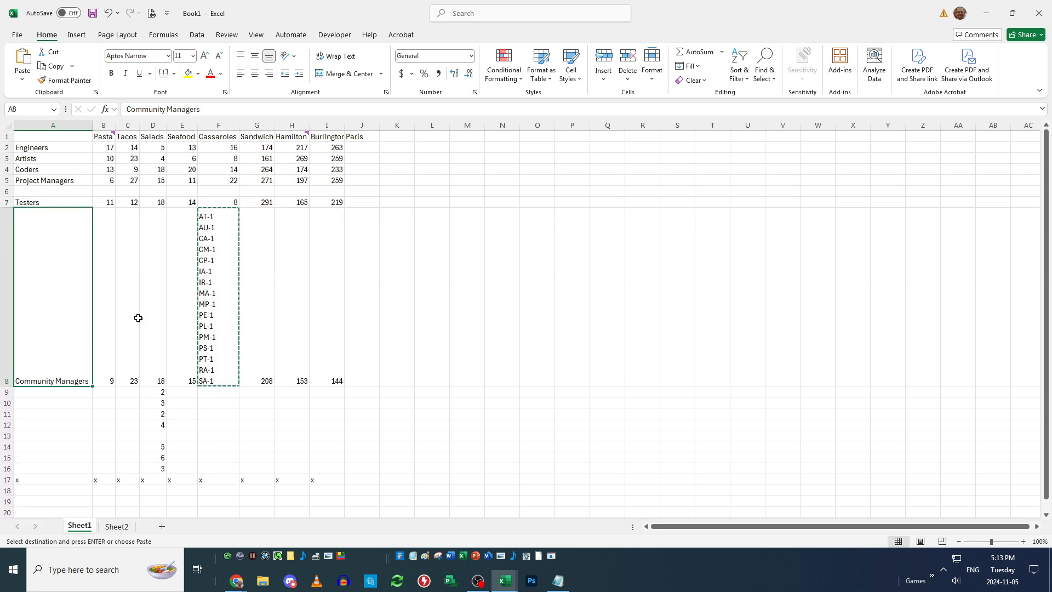
left_click(211, 304)
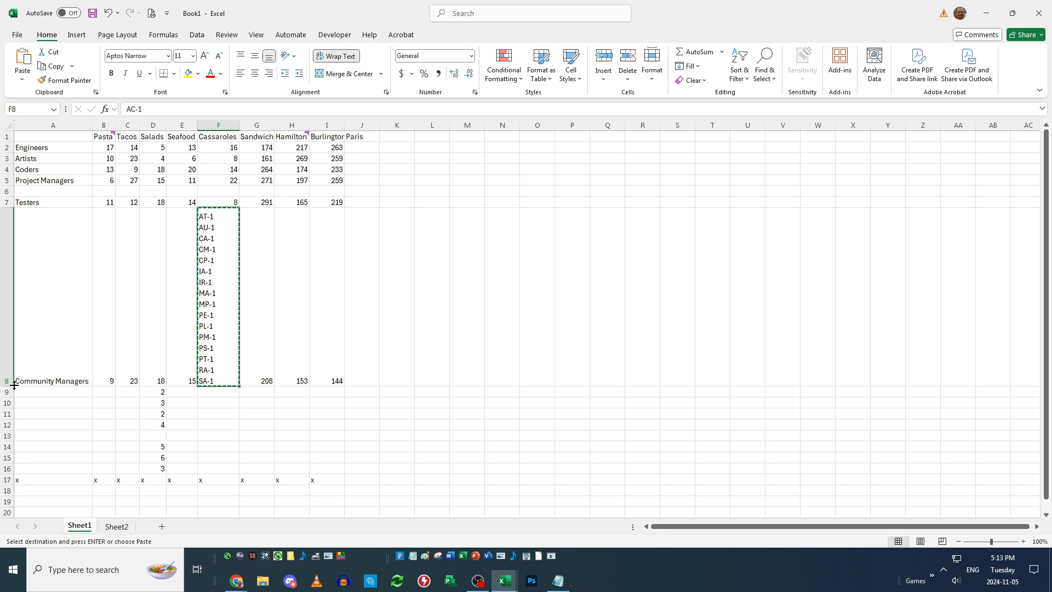
Increase the height of row 8 until the whole code list in cell F8 shows down to SR-1, and select that cell
left_click_drag(9, 386, 9, 434)
left_click(301, 368)
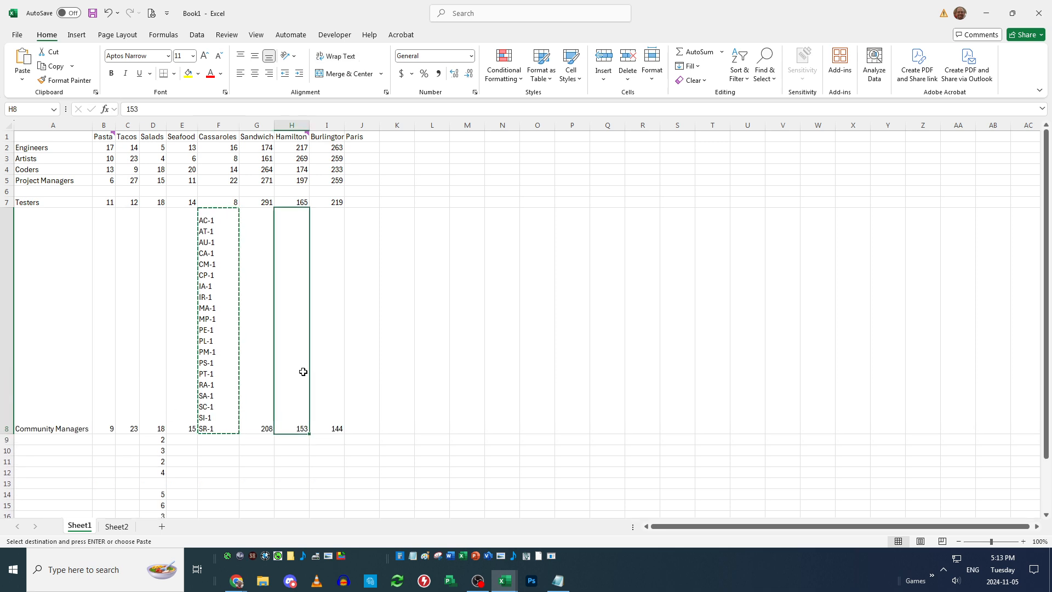
left_click(195, 361)
left_click(218, 349)
left_click(242, 342)
left_click(223, 352)
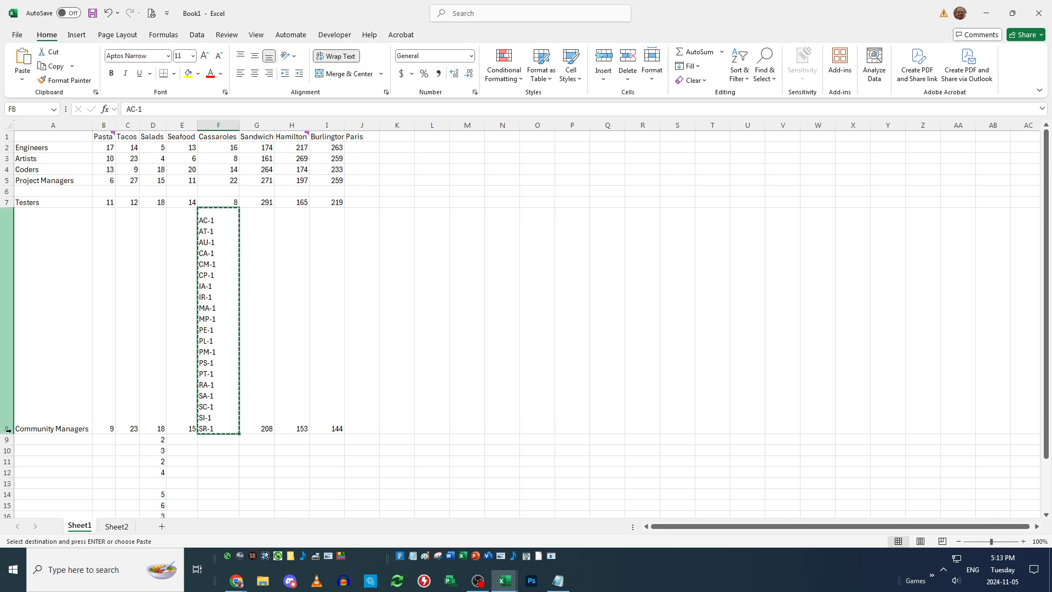
Reduce the height of row 8 to about four lines and open cell F8 for editing to view and select its full list
left_click_drag(7, 433, 12, 255)
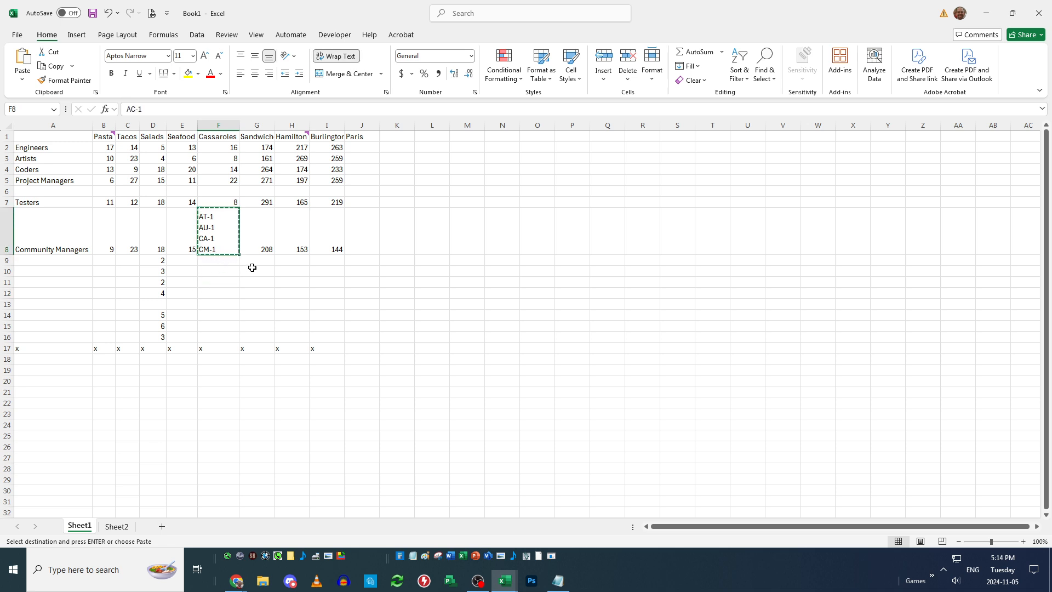
left_click(558, 581)
left_click(209, 230)
double_click(223, 221)
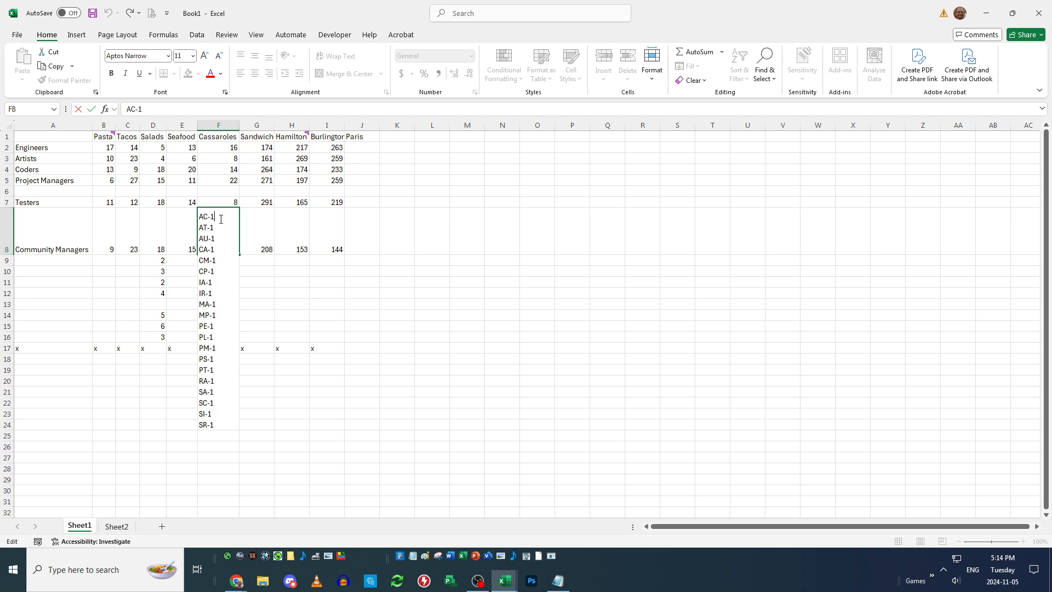
left_click_drag(220, 219, 216, 428)
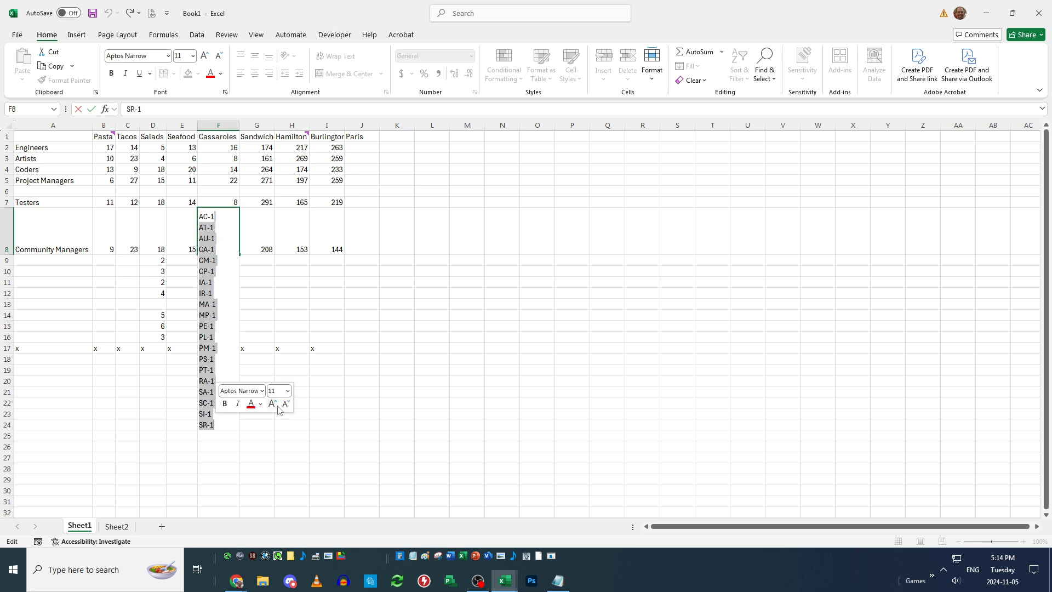
left_click(315, 354)
left_click(217, 227)
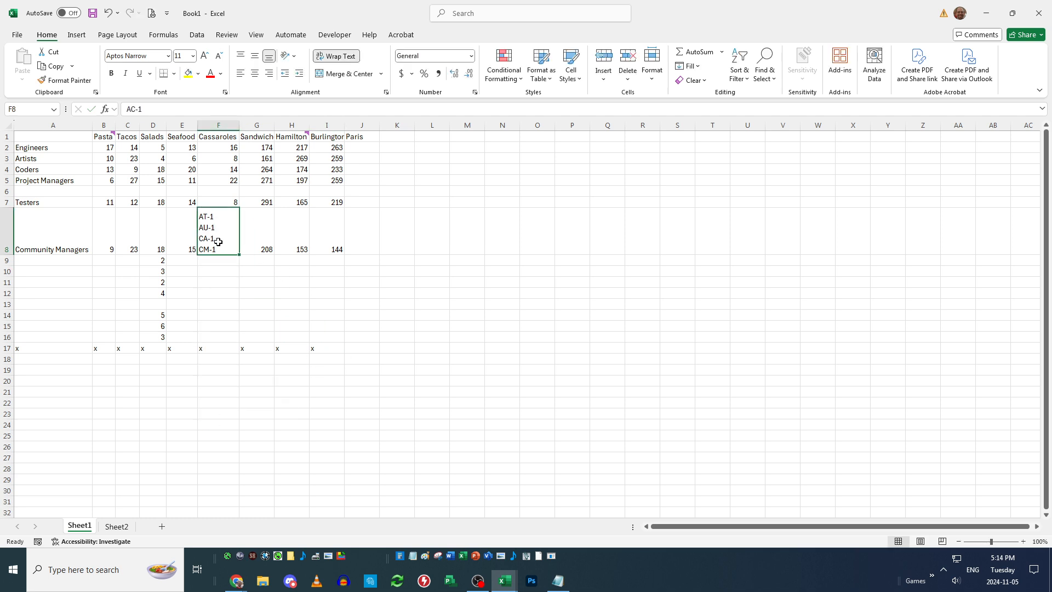
Increase the height of row 8 slightly so the codes AC-1 to CM-1 show in cell F8
left_click_drag(10, 255, 10, 259)
left_click(284, 231)
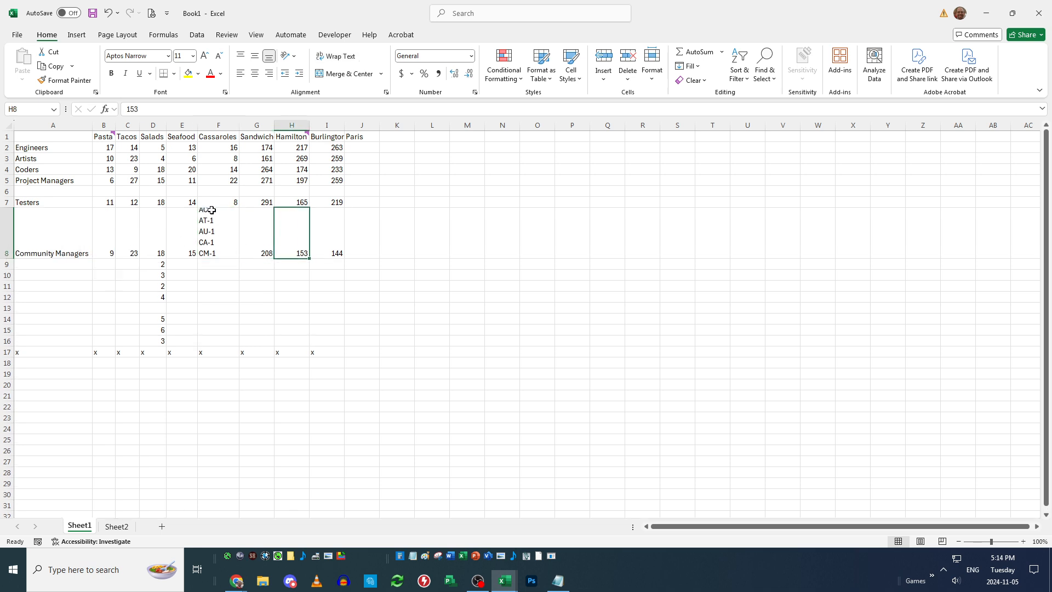
left_click(177, 247)
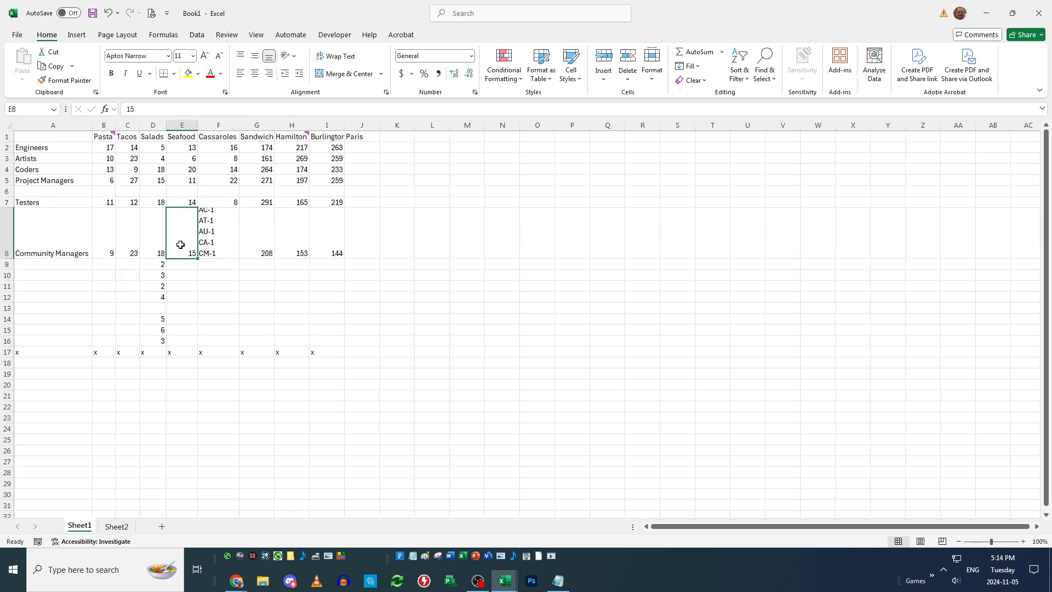
left_click(376, 296)
left_click(202, 227)
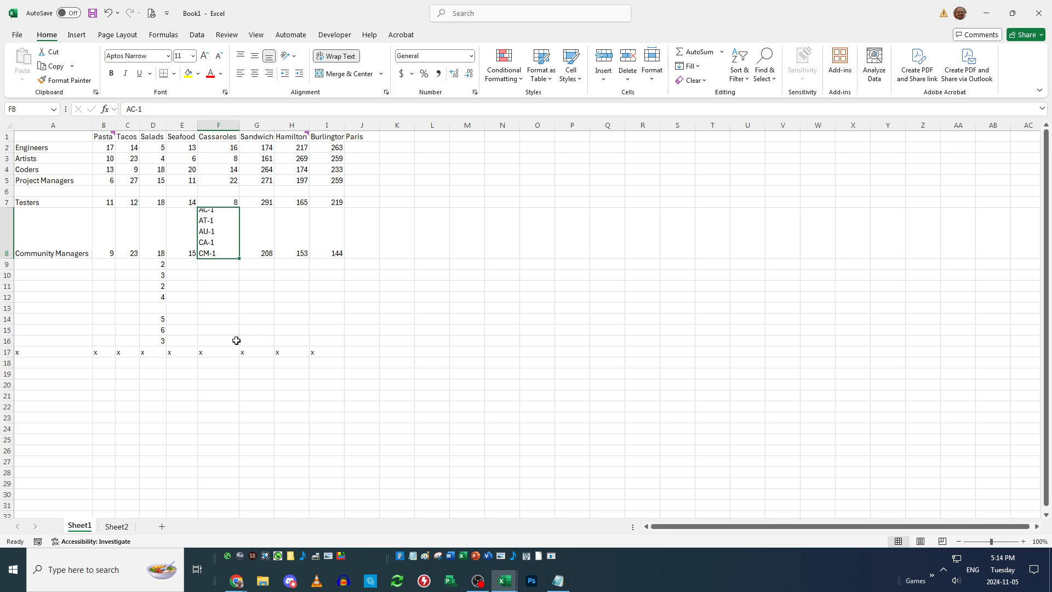
left_click(453, 351)
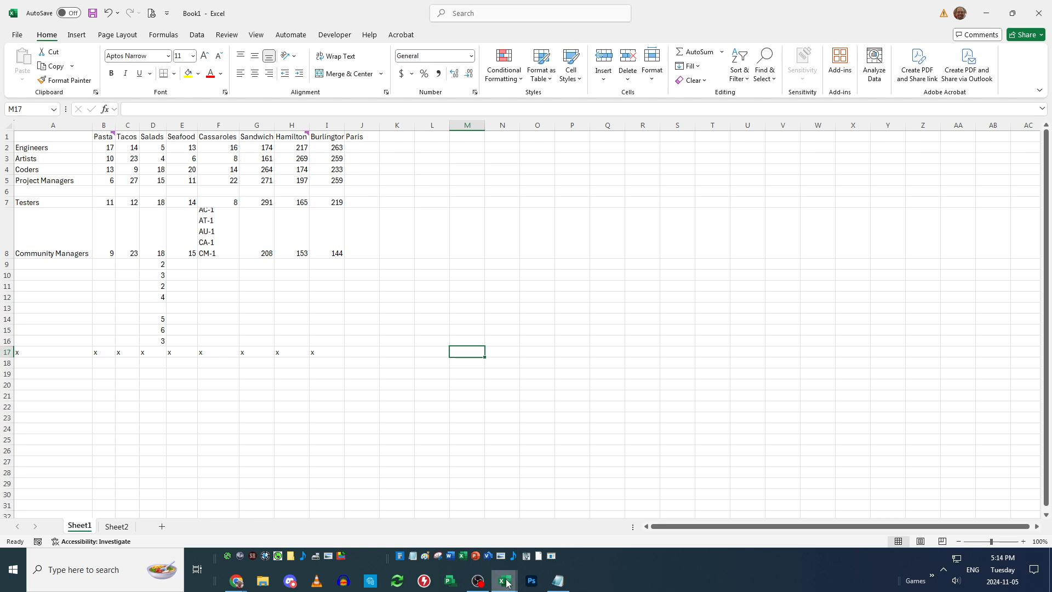
Switch to the secure-controls-framework-scf-2024-3.xlsx workbook, maximize its window, and show the SCF 2024.3 sheet after checking the neighbouring sheets
mouse_move(505, 581)
left_click(552, 519)
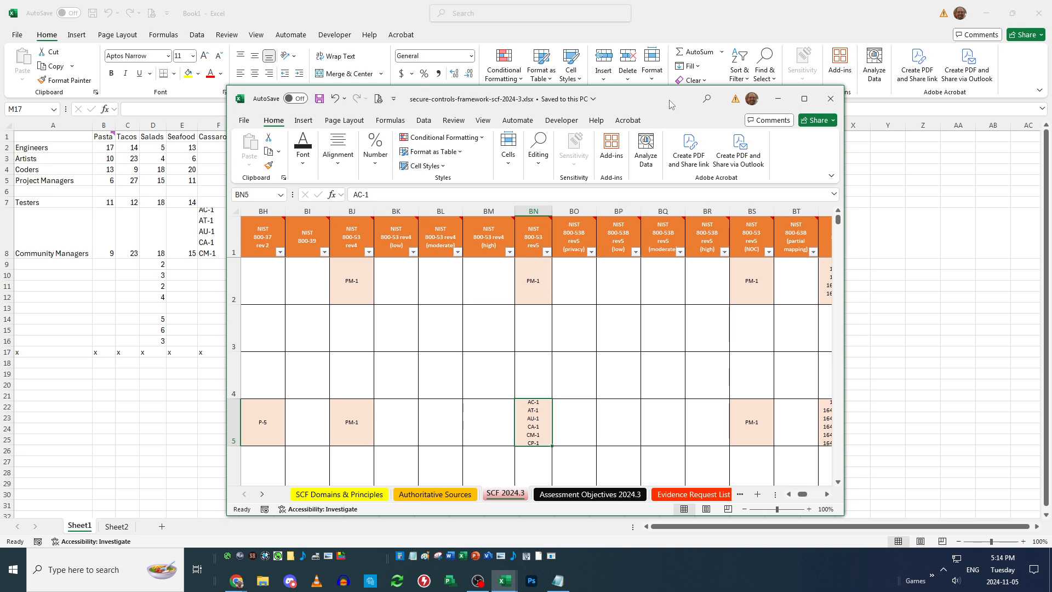
double_click(671, 104)
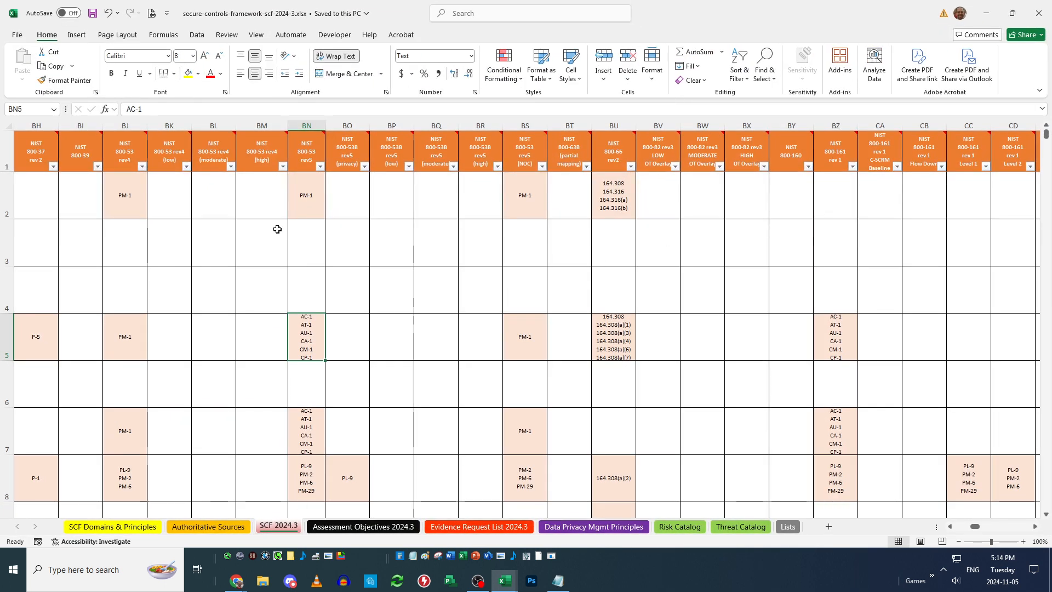
left_click(245, 527)
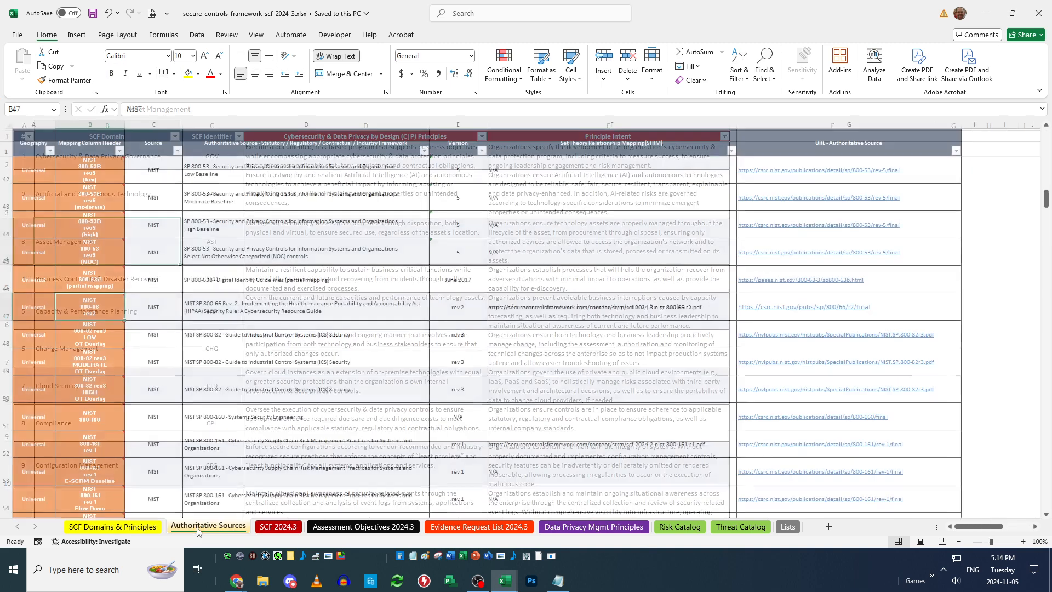
left_click(292, 528)
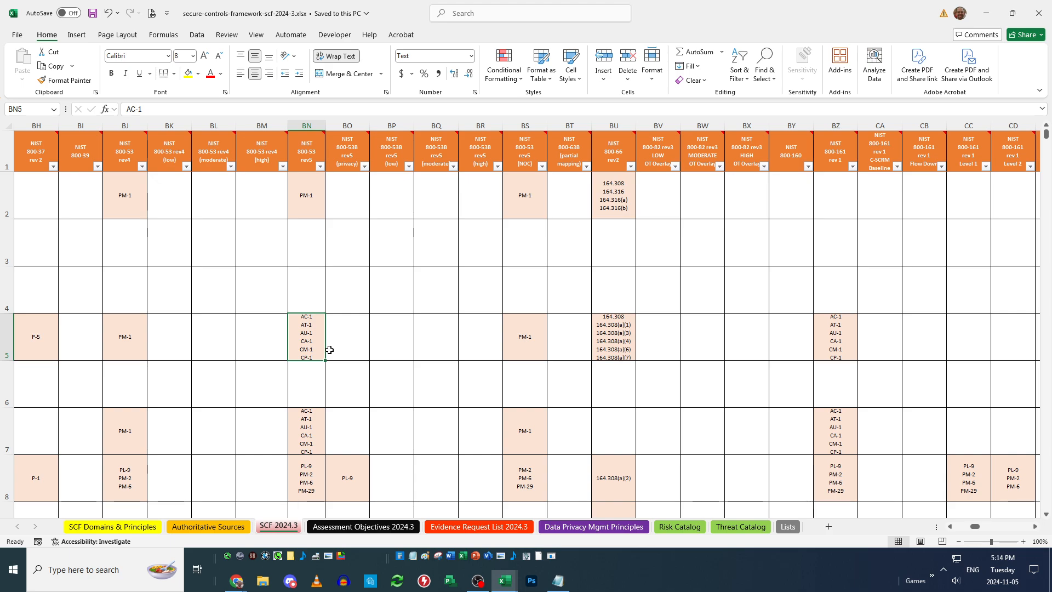
Go back to the first columns of the SCF 2024.3 sheet and examine the SCF Control and SCF # columns down to row 7
scroll(976, 530, "right", 1)
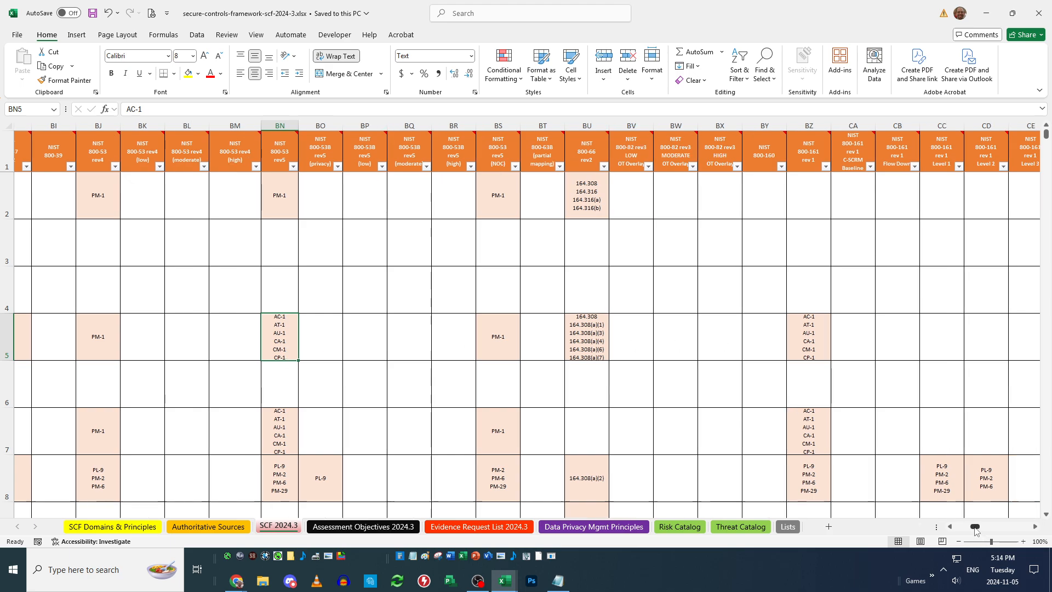
left_click_drag(975, 528, 956, 529)
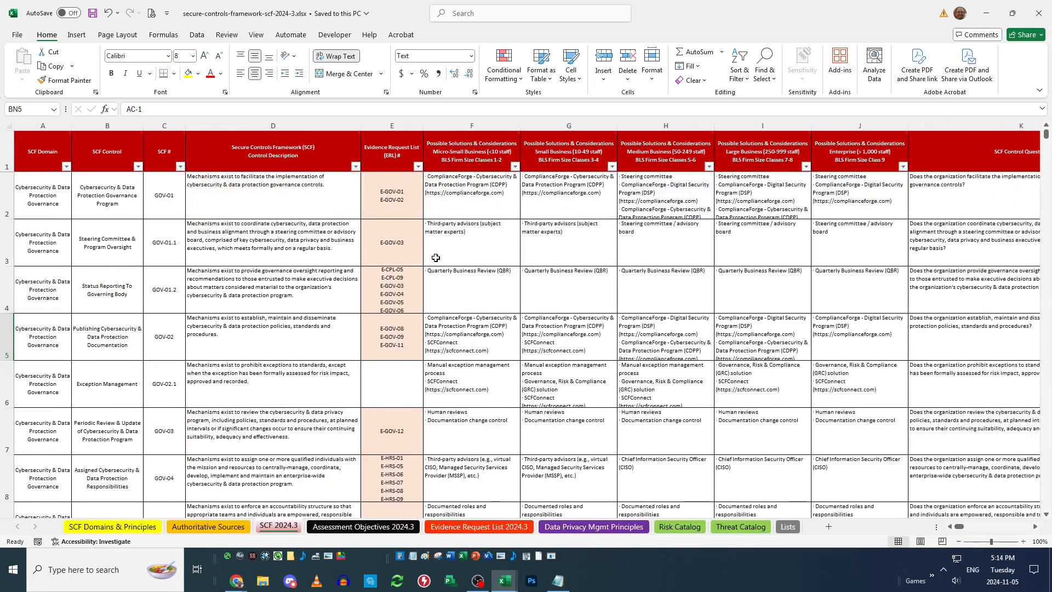
left_click(103, 151)
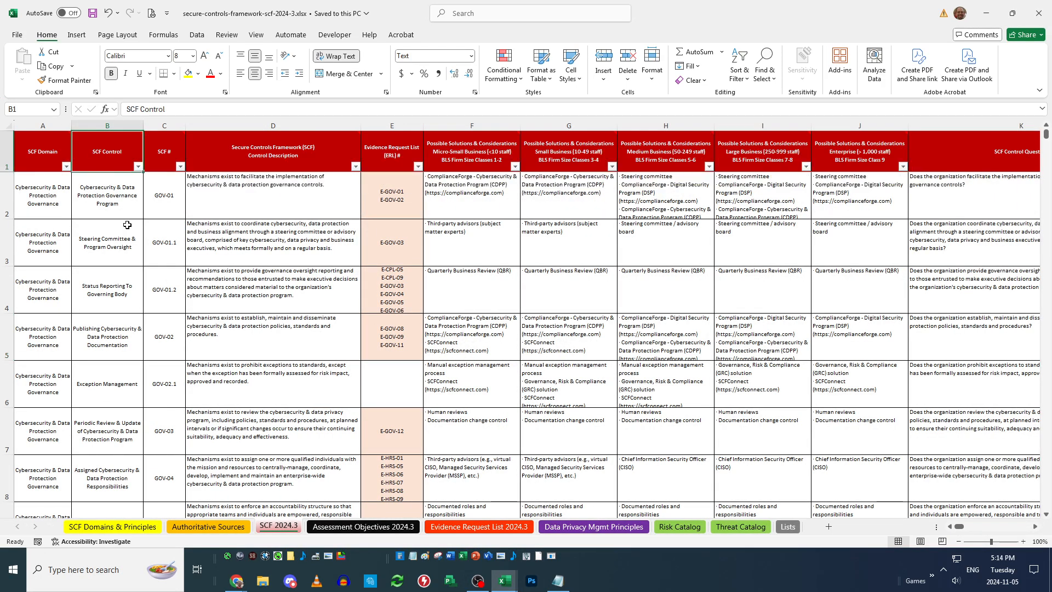
left_click(164, 152)
left_click(160, 388)
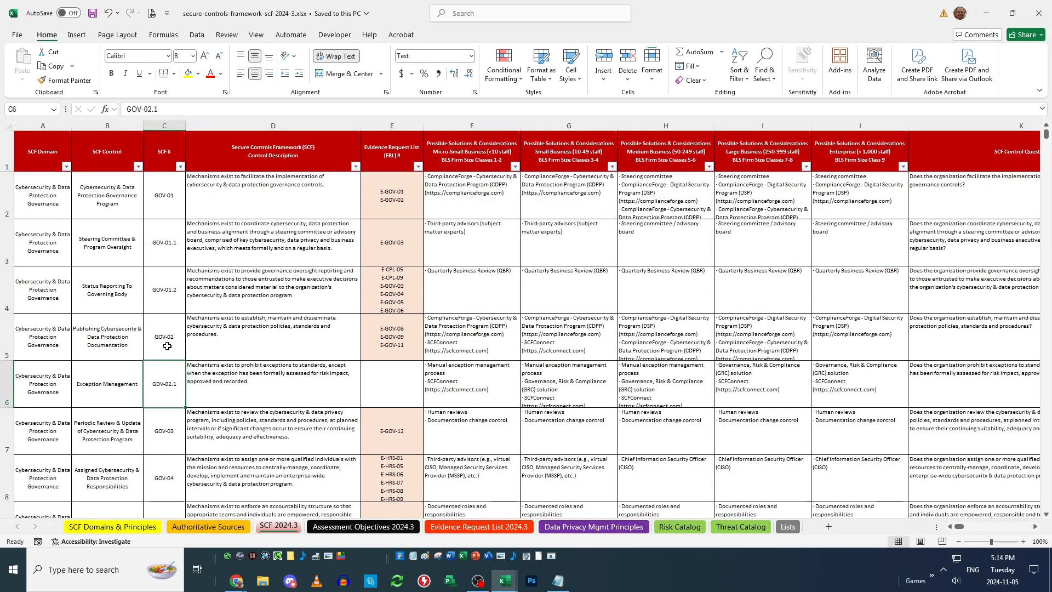
left_click(168, 345)
left_click(167, 296)
left_click(168, 252)
left_click(165, 386)
left_click(173, 336)
left_click(169, 295)
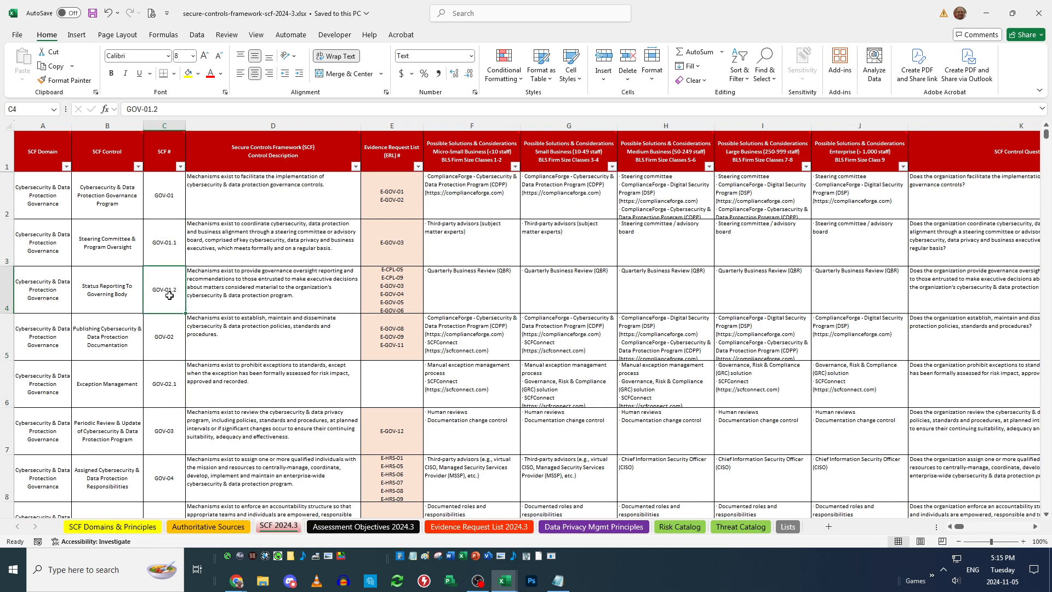
left_click(173, 429)
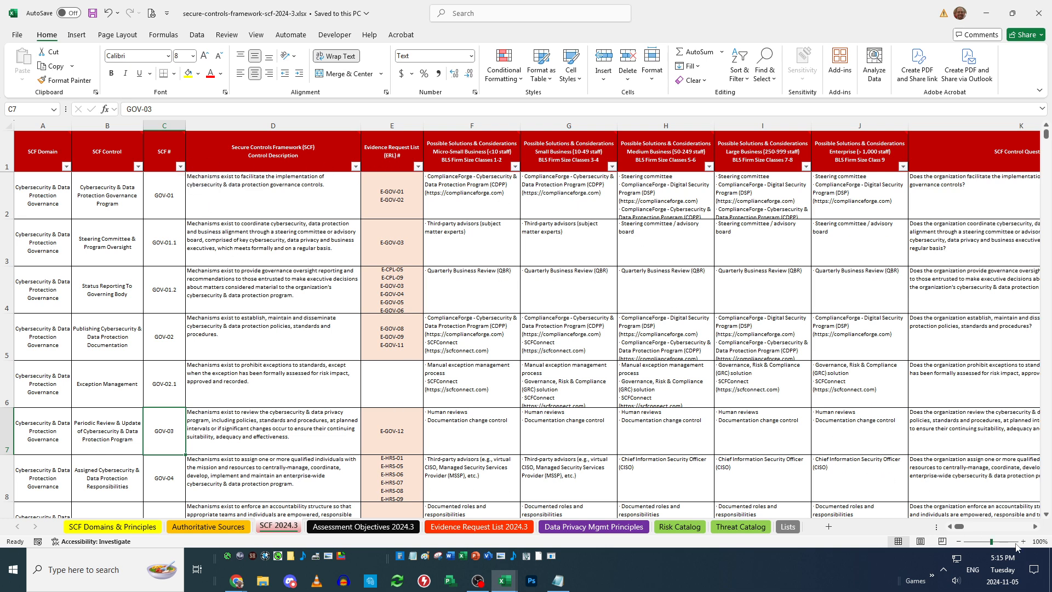
Filter the NIST CSF Function Grouping column to show only the Detect rows
left_click(1035, 526)
left_click(1035, 527)
left_click(1035, 527)
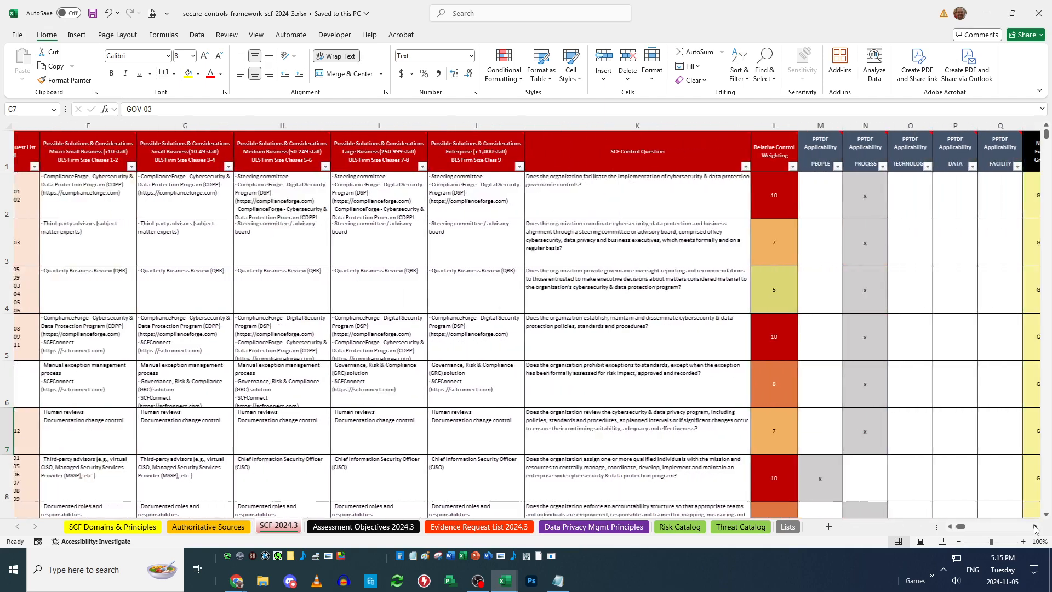
left_click(1035, 527)
left_click(1035, 527)
left_click(1035, 528)
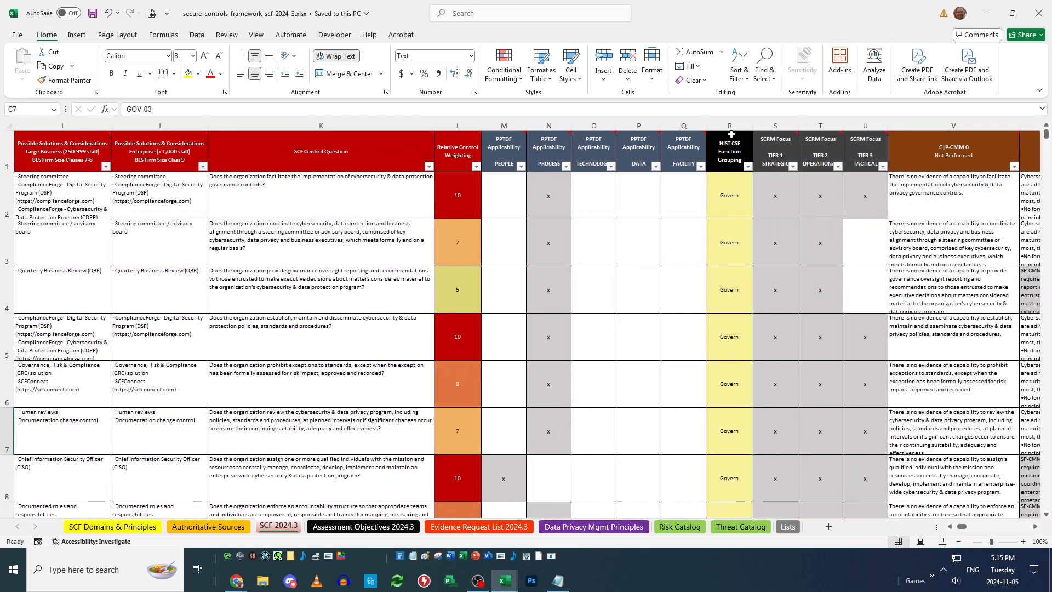
left_click(732, 157)
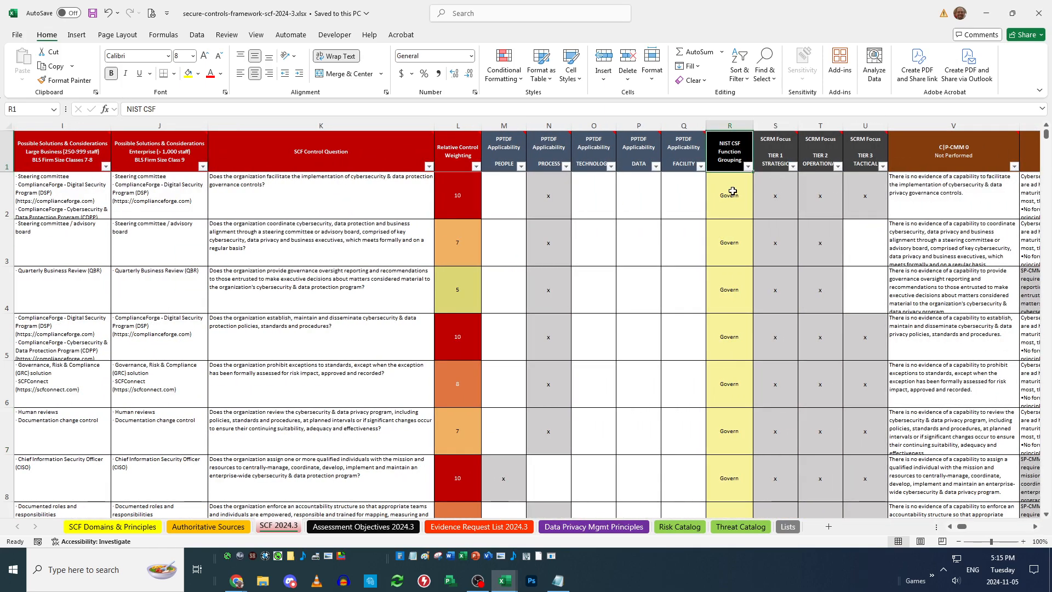
left_click(747, 167)
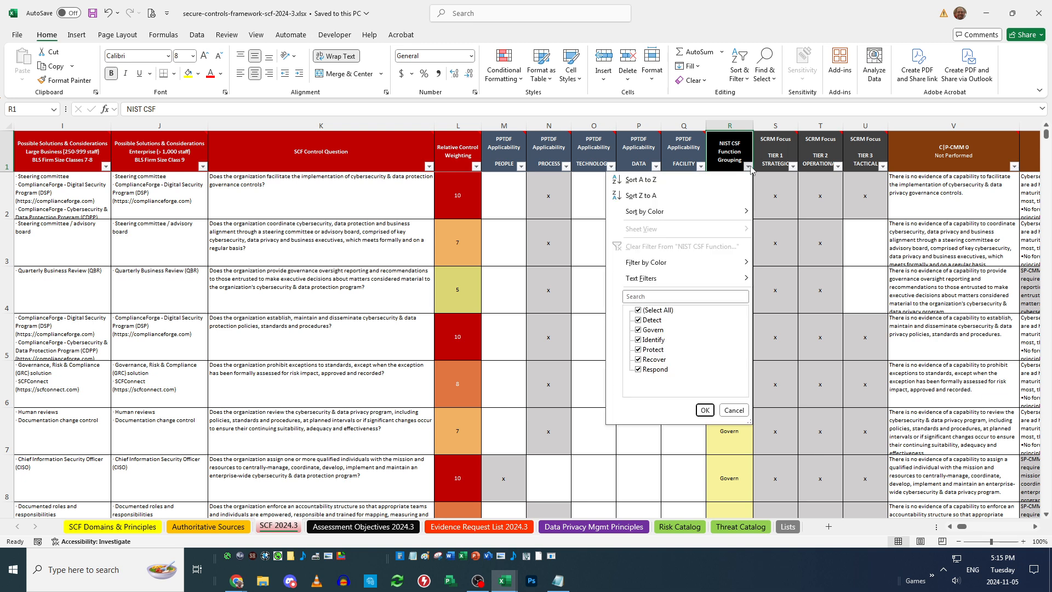
left_click(653, 311)
left_click(645, 329)
left_click(705, 410)
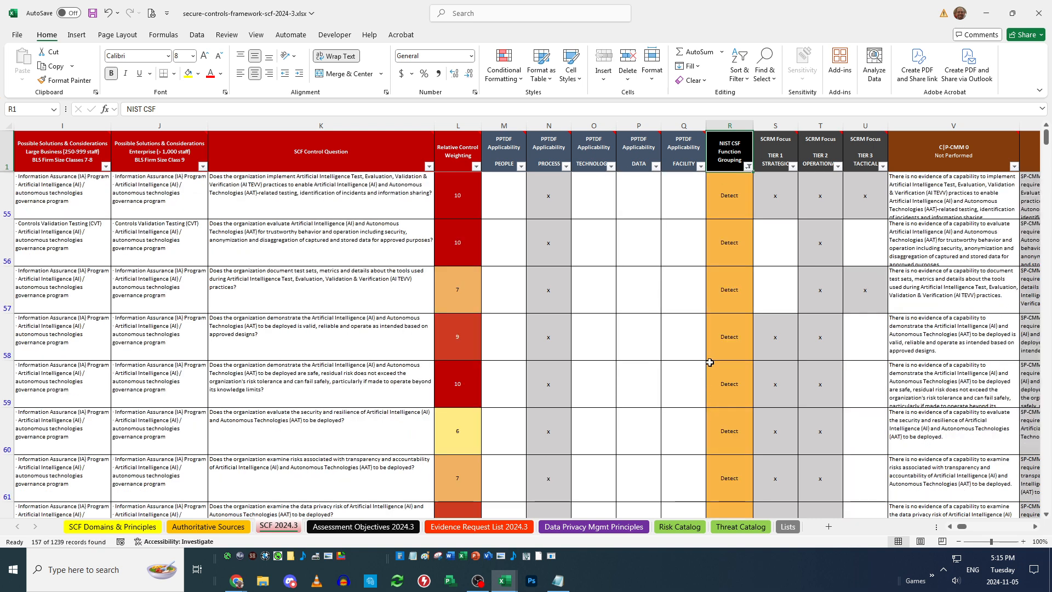
Examine the filtered Detect rows with their neighbouring columns, and check the filter choices of the NIST CSF Function Grouping column
left_click_drag(723, 203, 730, 388)
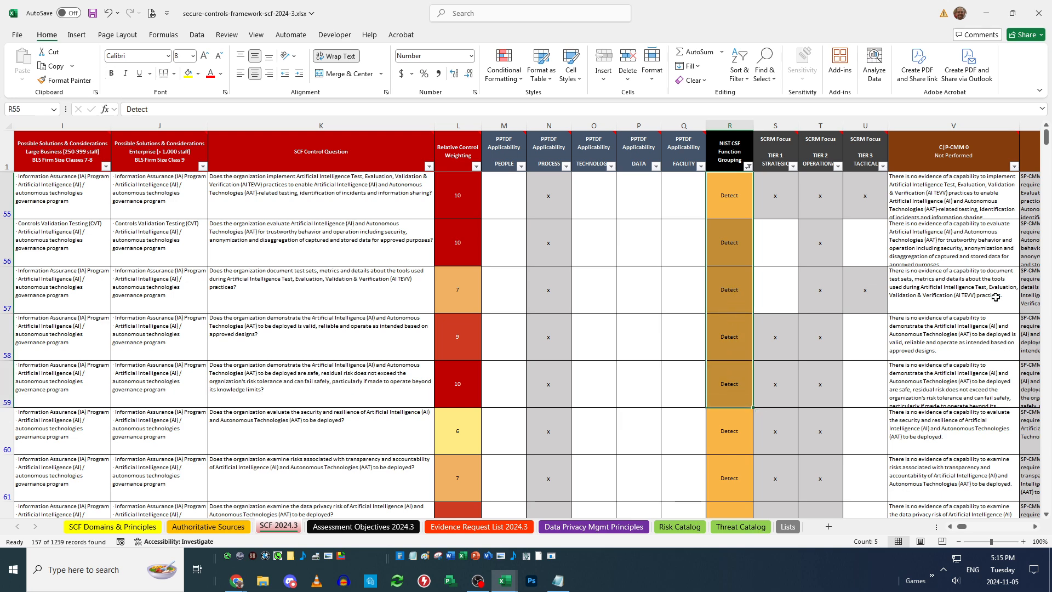
left_click(1035, 526)
left_click(1035, 527)
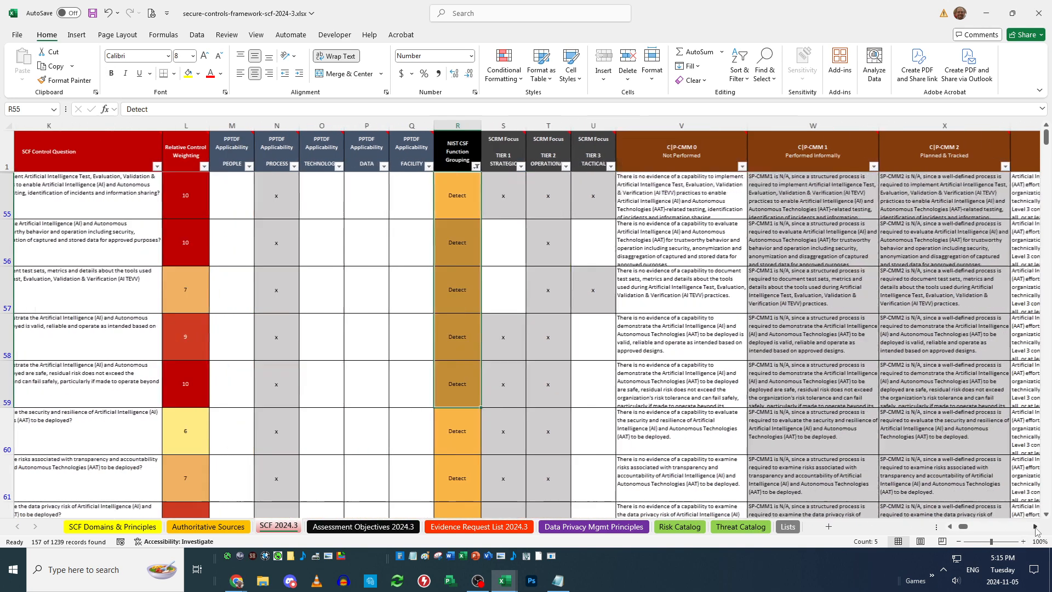
left_click(1035, 527)
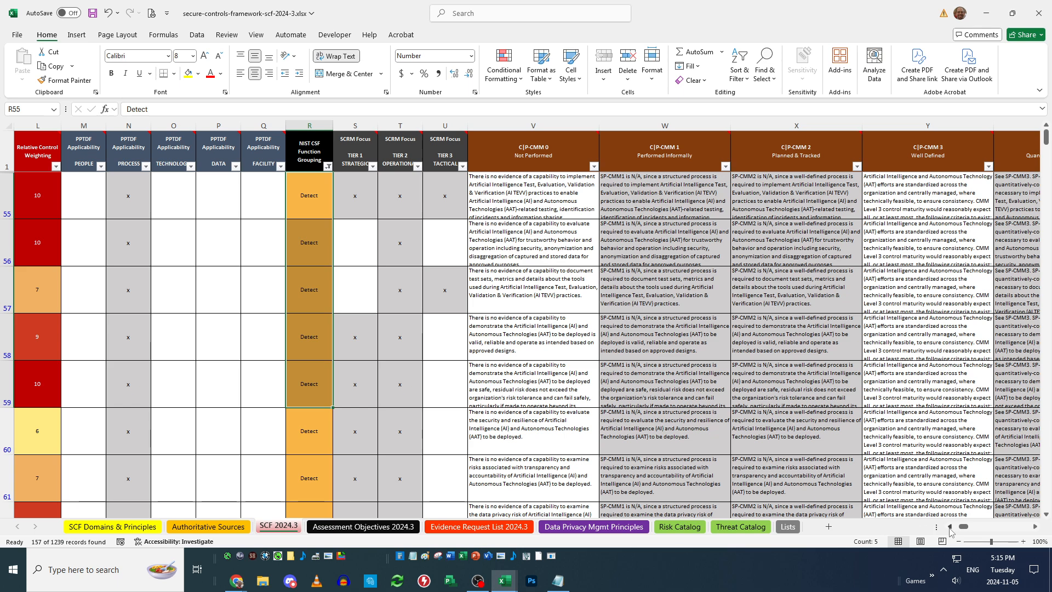
left_click(950, 526)
left_click(949, 527)
left_click(647, 208)
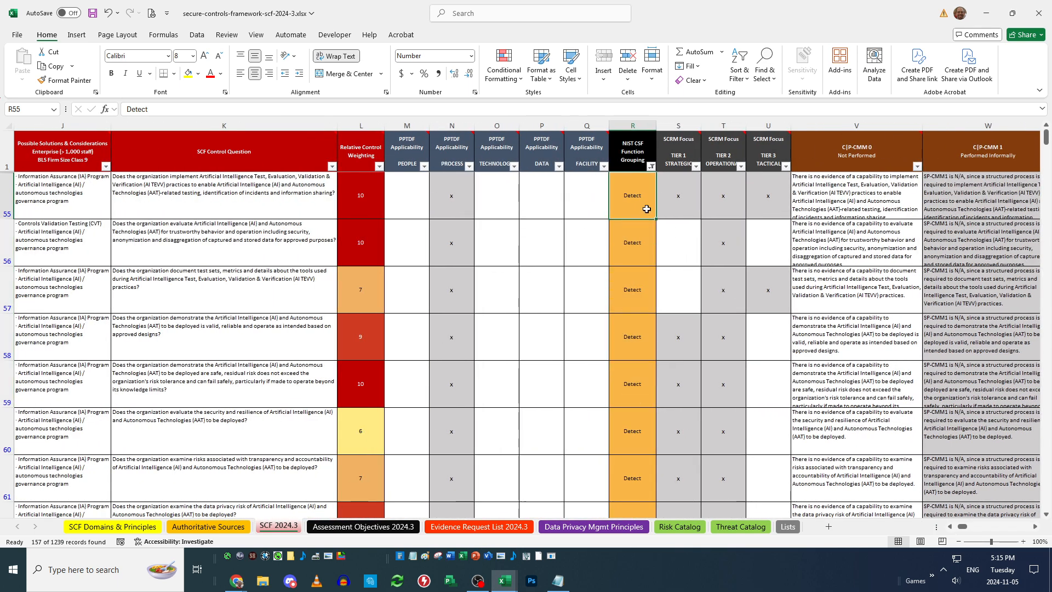
left_click_drag(647, 209, 652, 439)
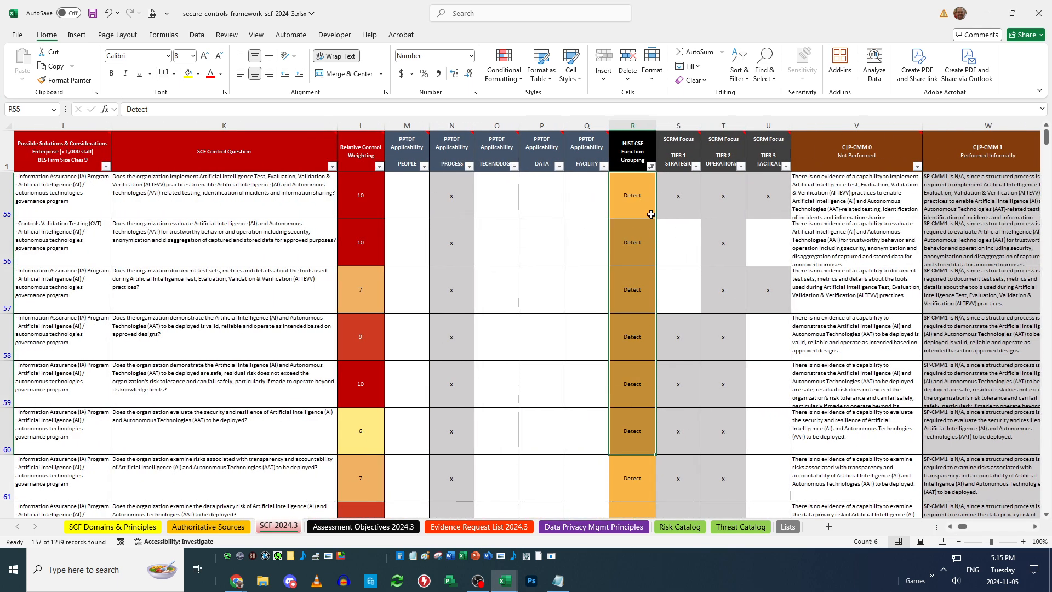
left_click(651, 166)
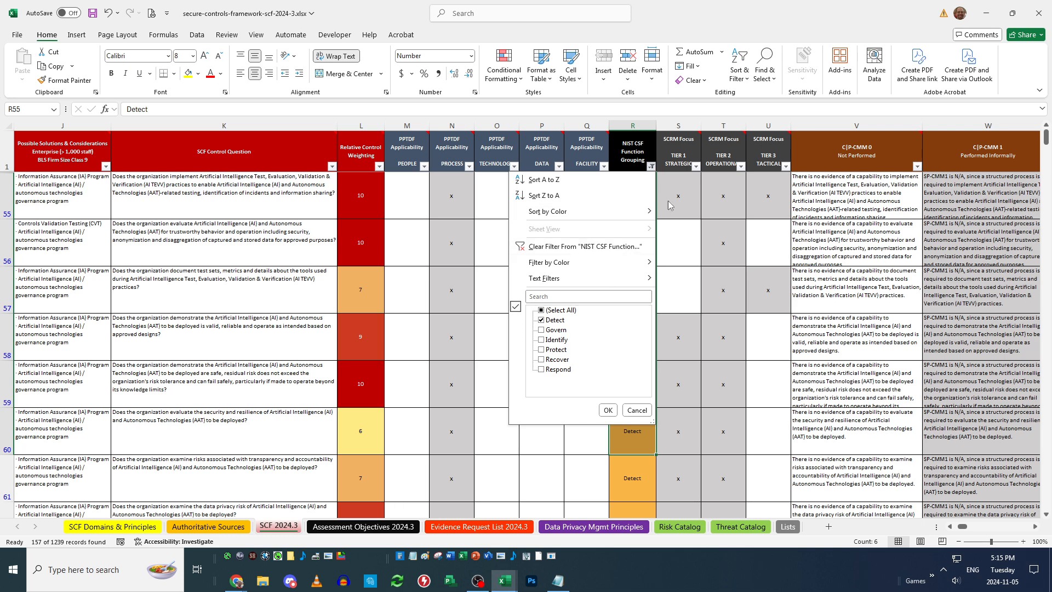
key("Escape")
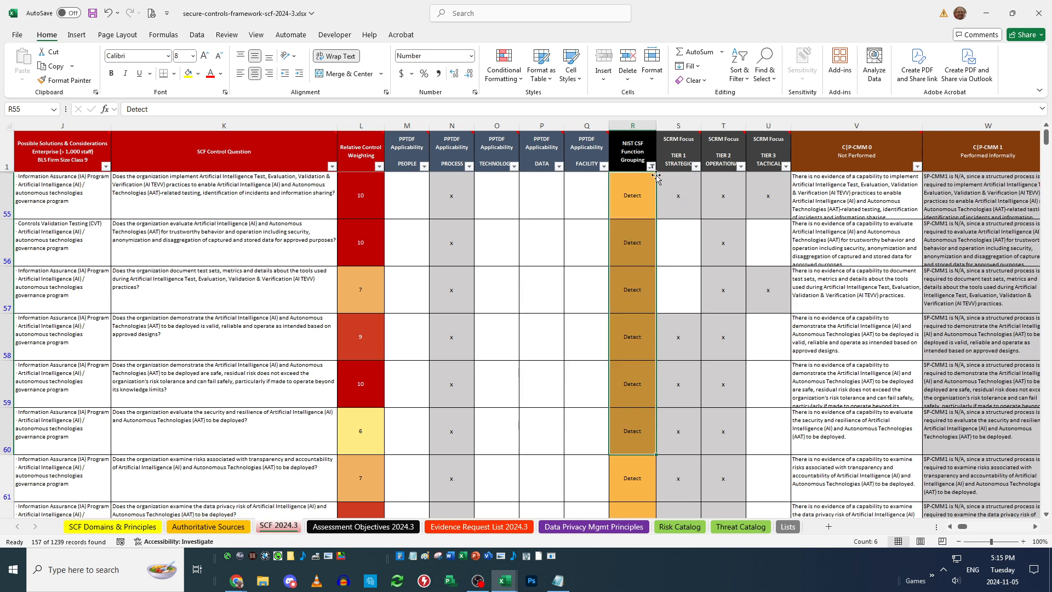
left_click(529, 270)
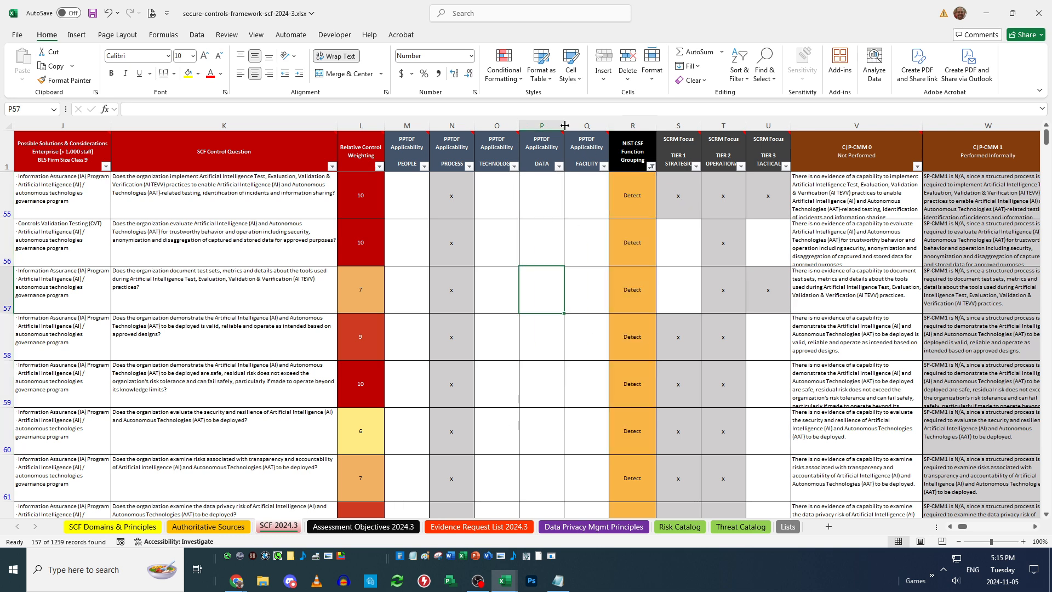
Examine the C|P-CMM maturity level columns for the filtered rows and read the note on the C|P-CMM 0 header
left_click(841, 155)
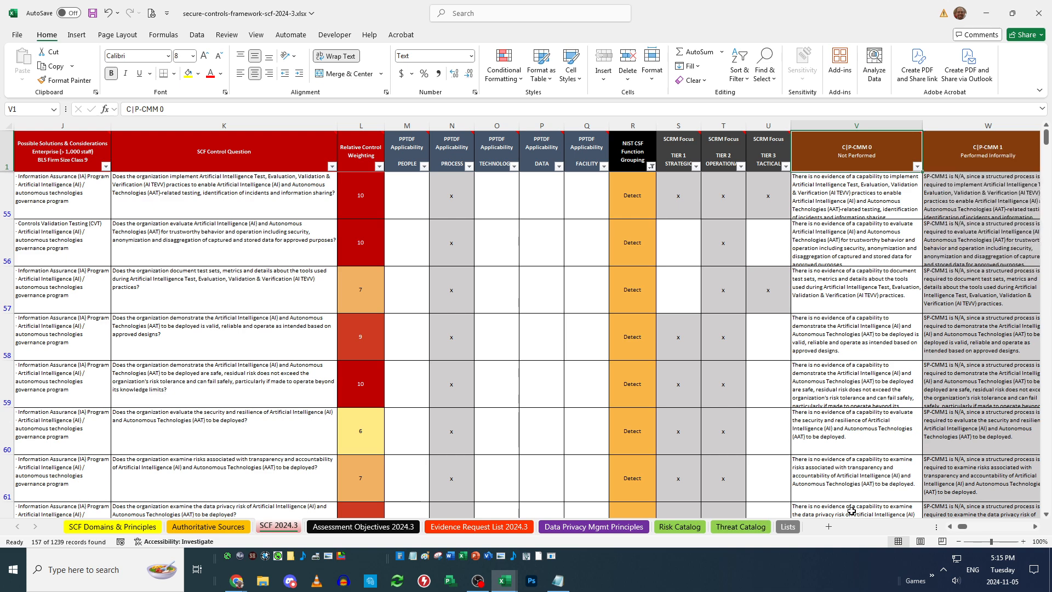
left_click(1034, 527)
left_click(1035, 527)
left_click(1035, 527)
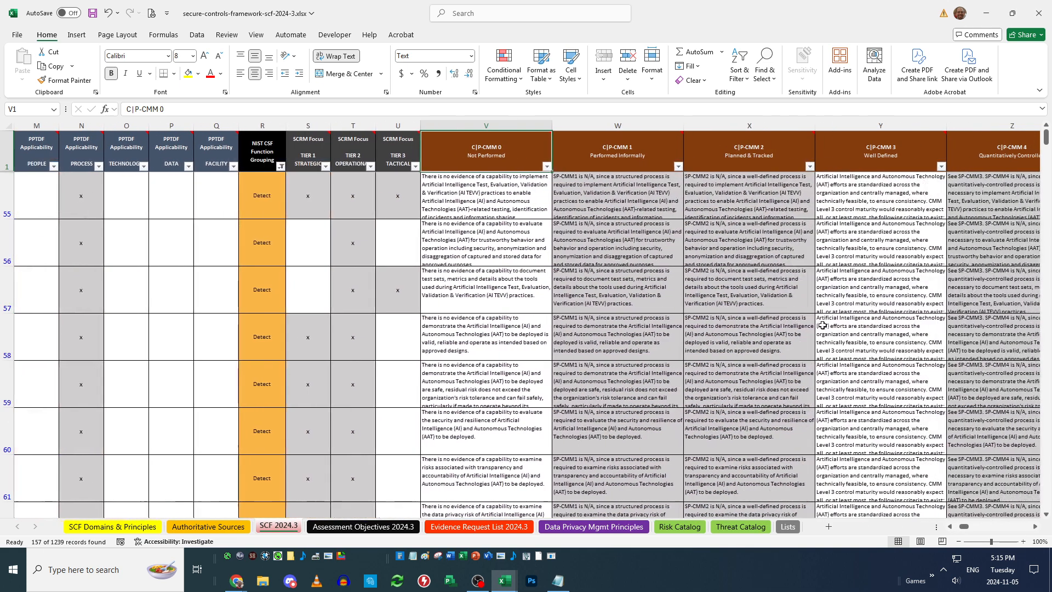
left_click(749, 334)
left_click(492, 155)
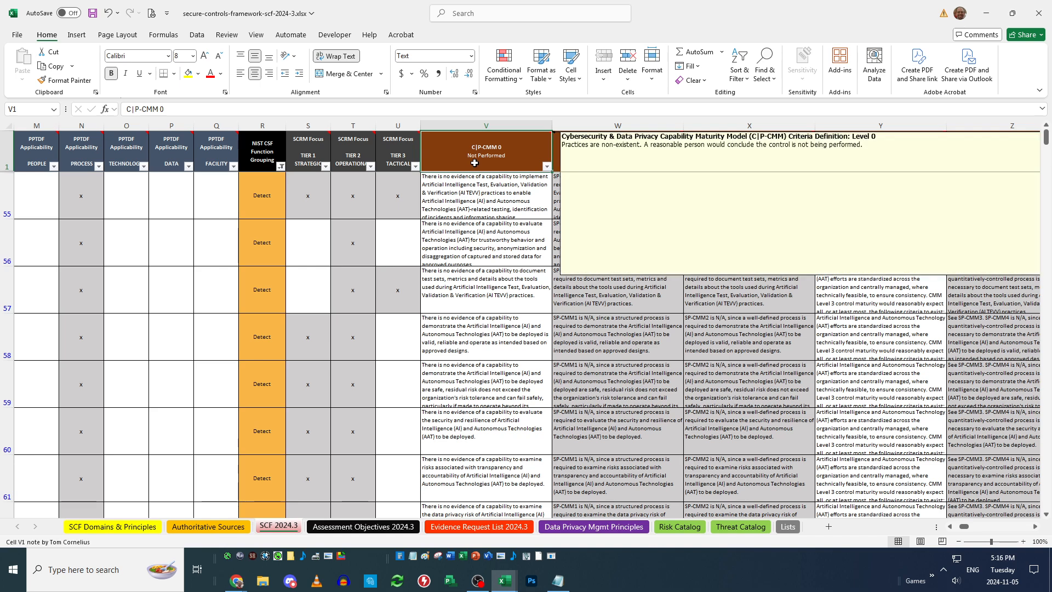
left_click(512, 237)
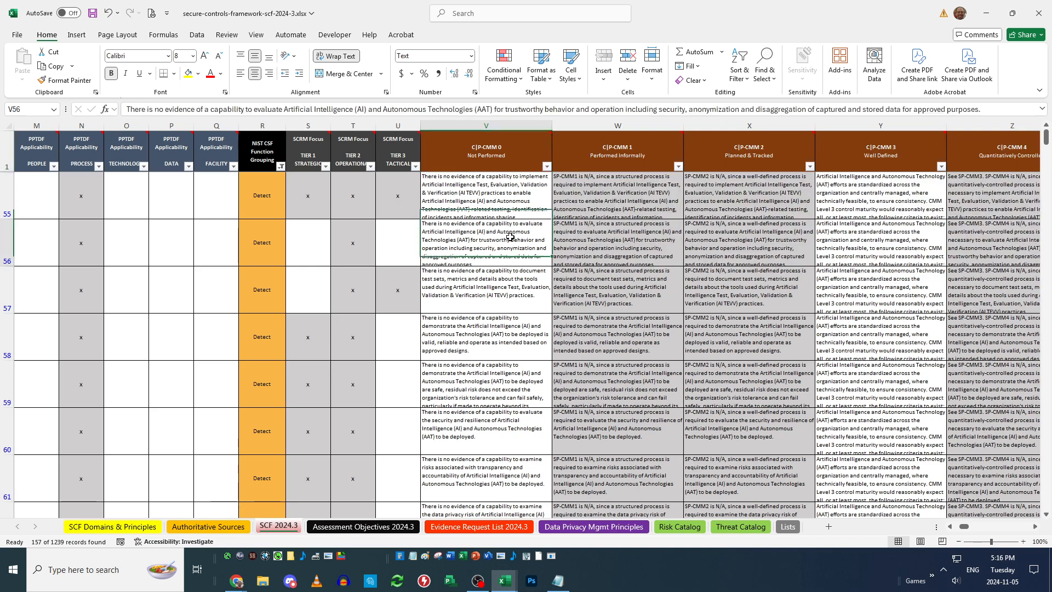
left_click(529, 277)
Hide the C|P-CMM 0 through C|P-CMM 3 columns (V to Y)
left_click_drag(493, 125, 847, 119)
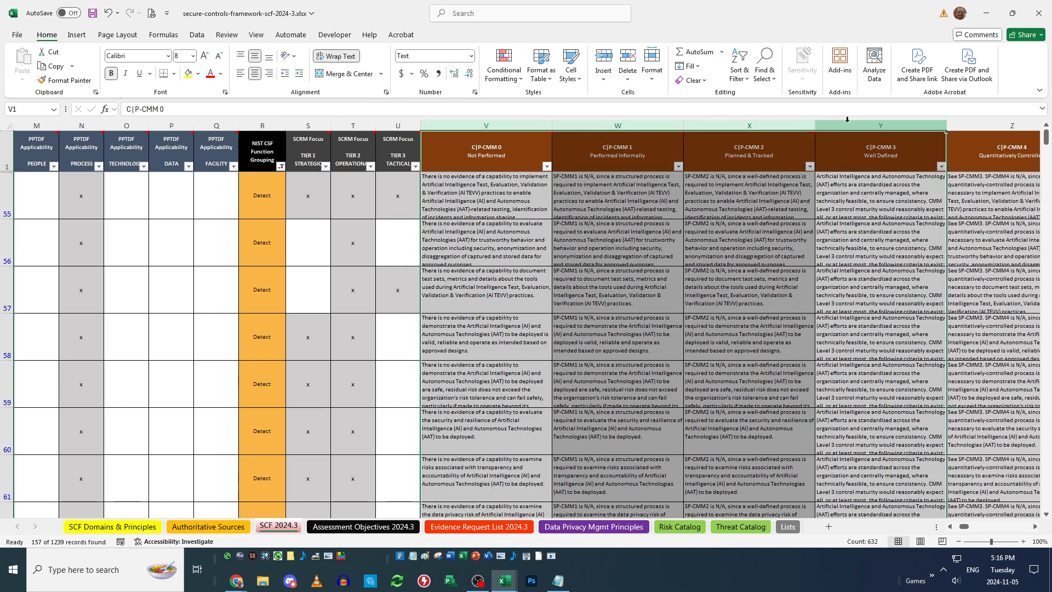
right_click(846, 123)
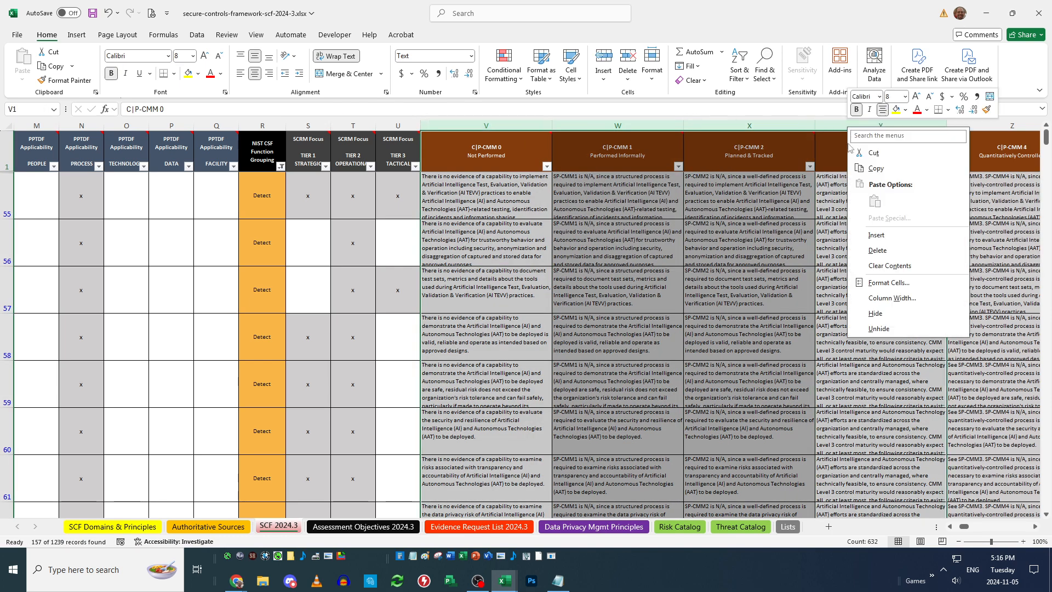
left_click(894, 309)
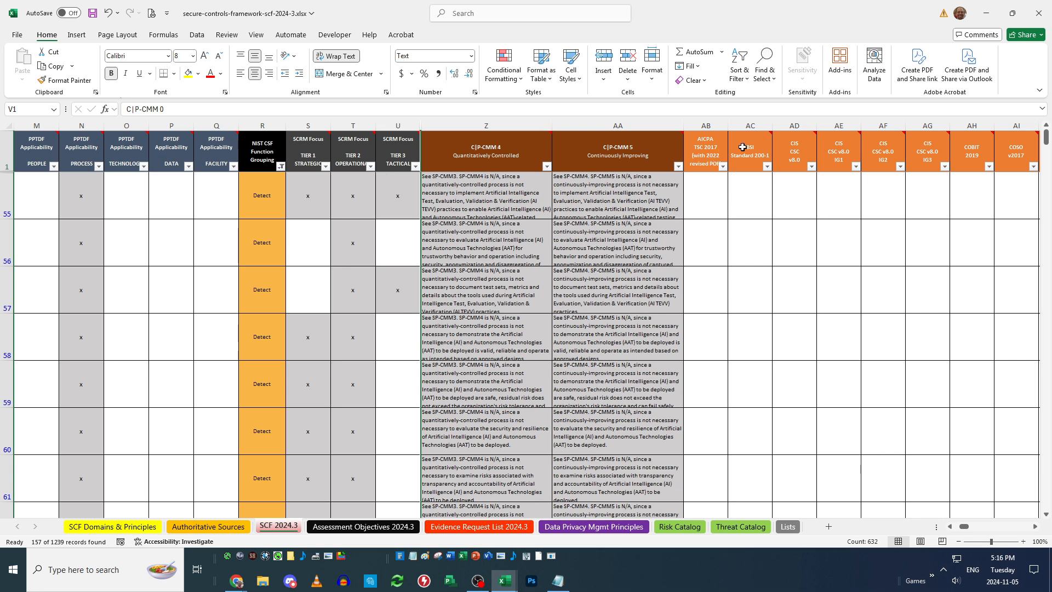
Read the note on the CIS CSC v8.0 header and hide the AICPA TSC 2017 column (AB)
left_click(787, 153)
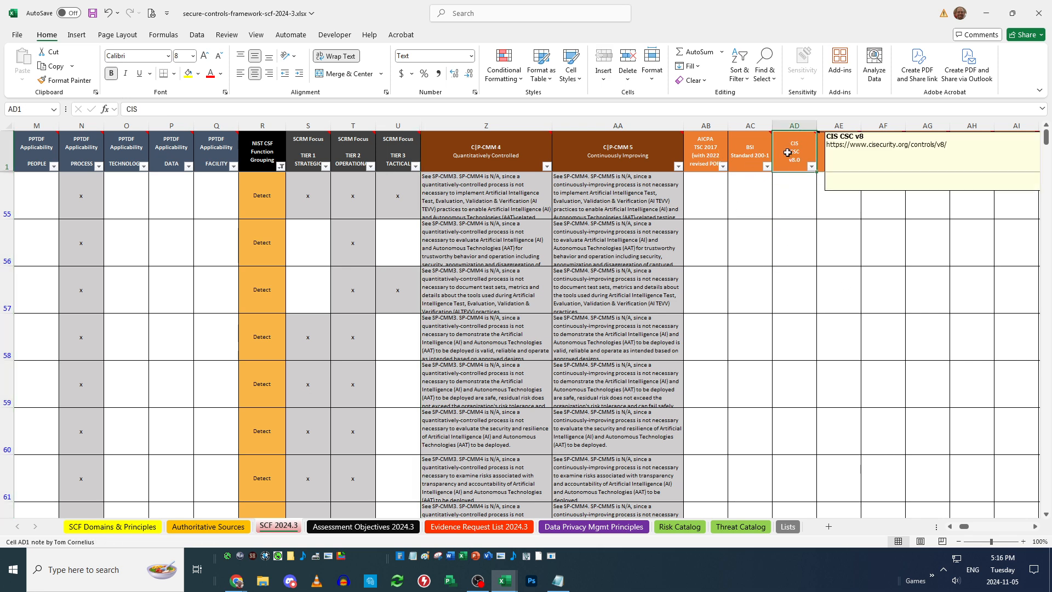
left_click(799, 286)
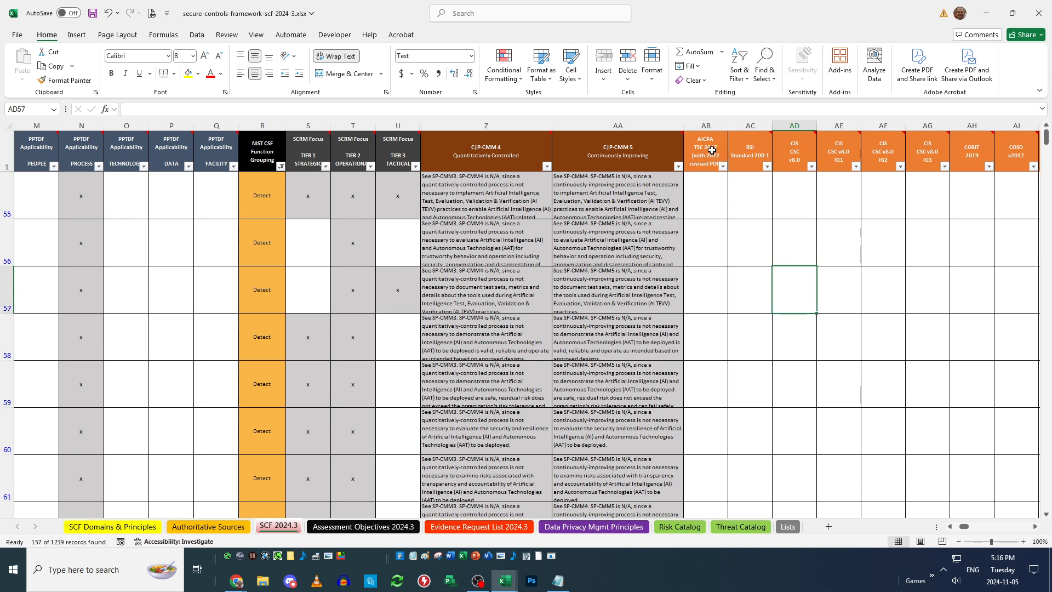
left_click(713, 153)
right_click(716, 128)
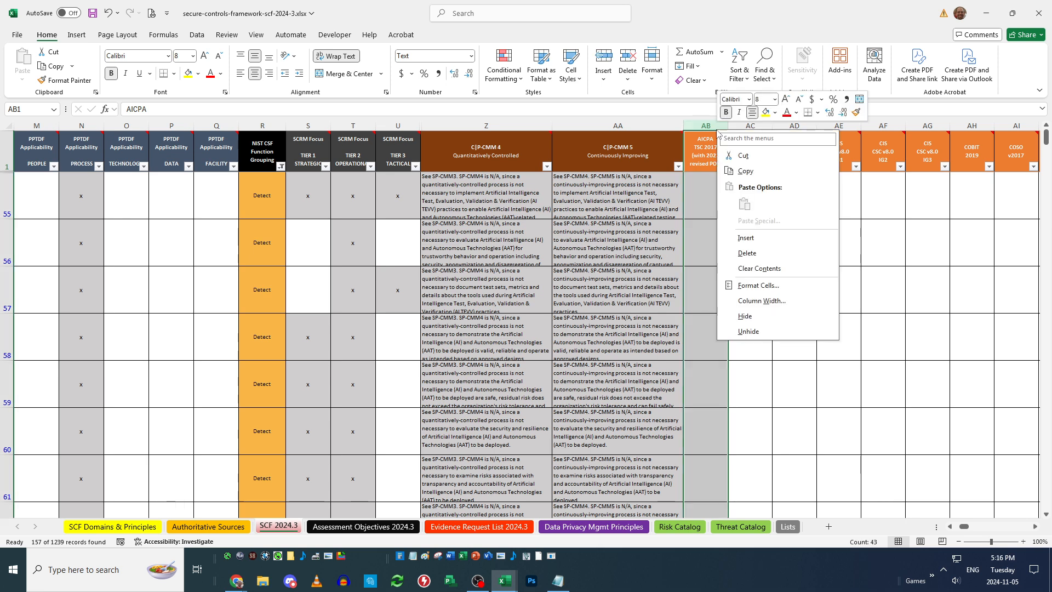
left_click(781, 311)
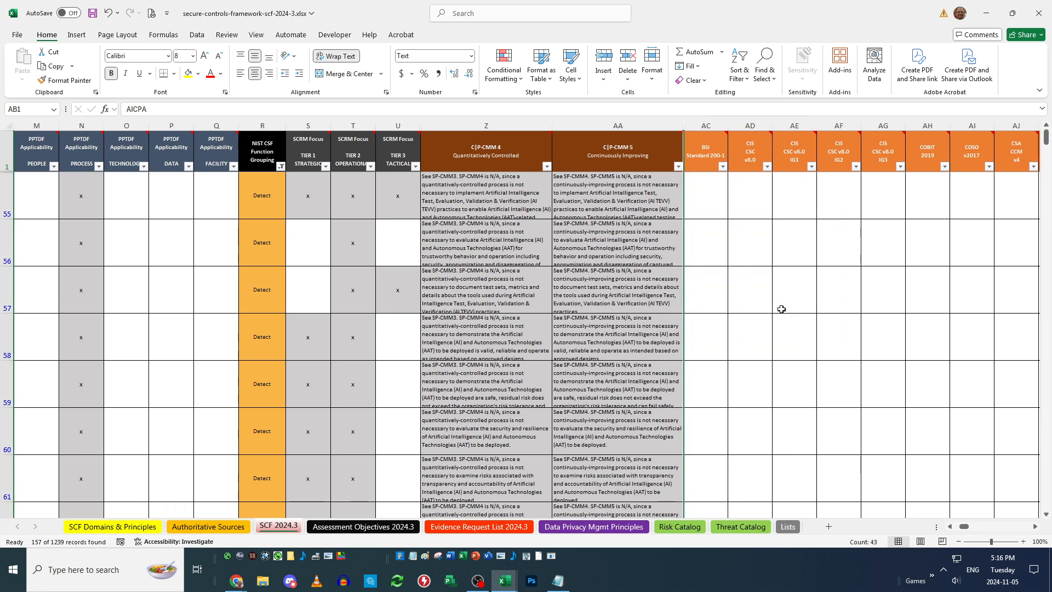
left_click(781, 309)
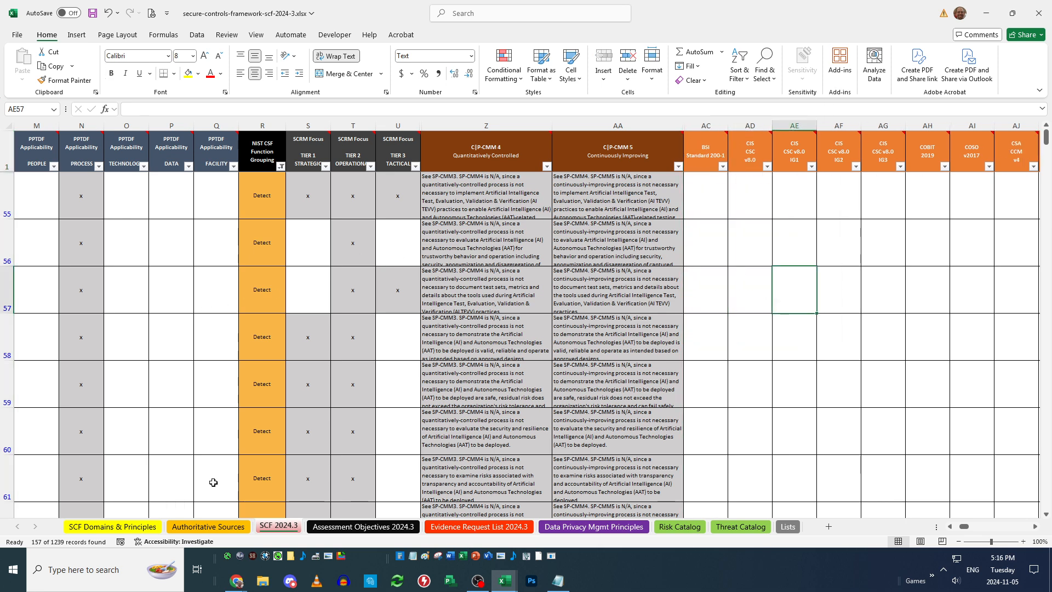
Go back to the first columns and highlight the whole row of control AAT-10.4 (row 59) with a yellow fill
left_click_drag(963, 528, 949, 528)
left_click(60, 337)
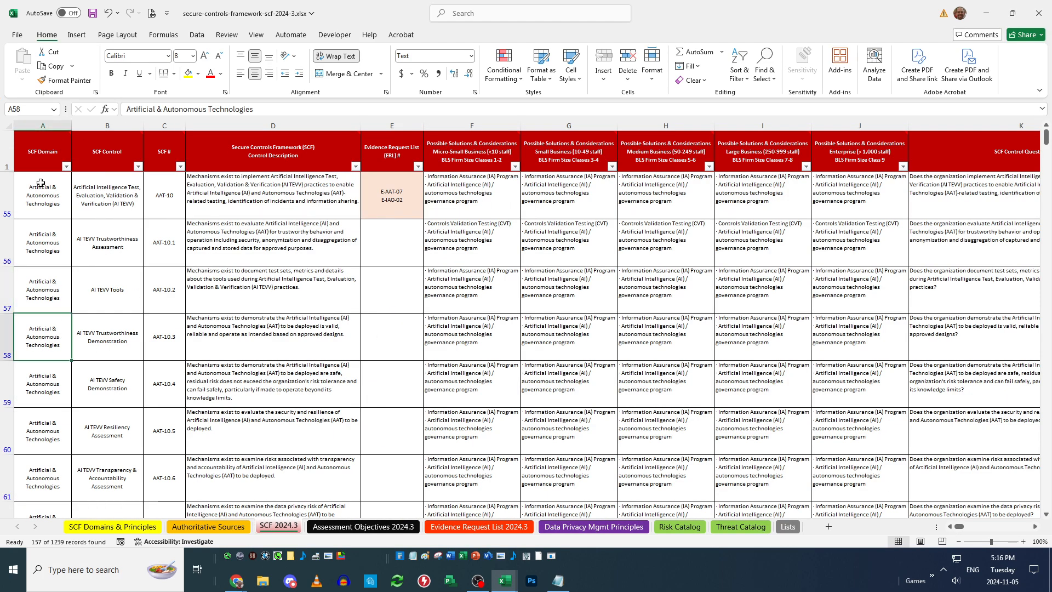
left_click_drag(64, 155, 164, 156)
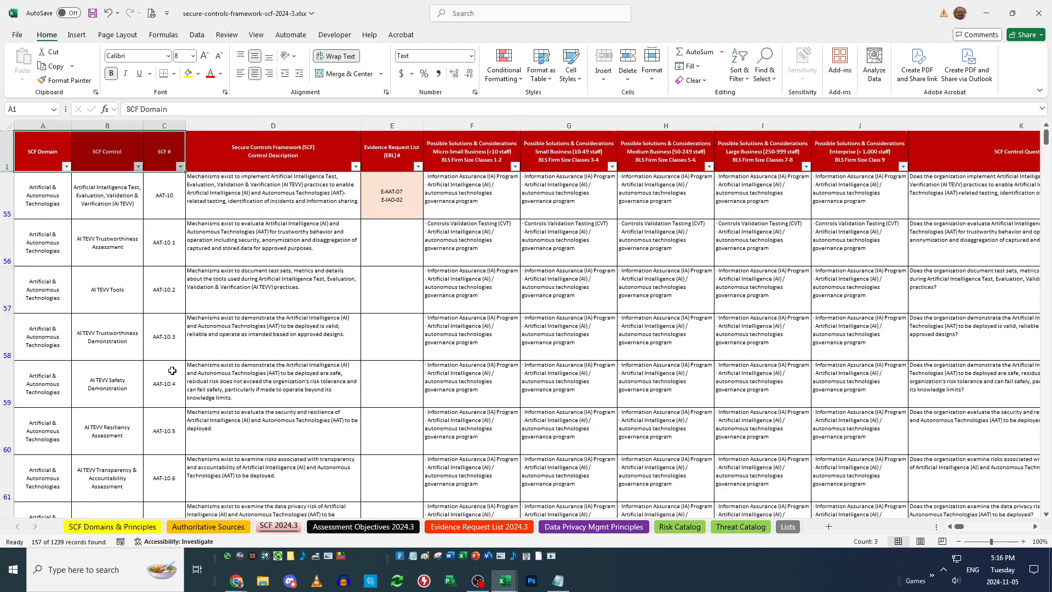
left_click(168, 388)
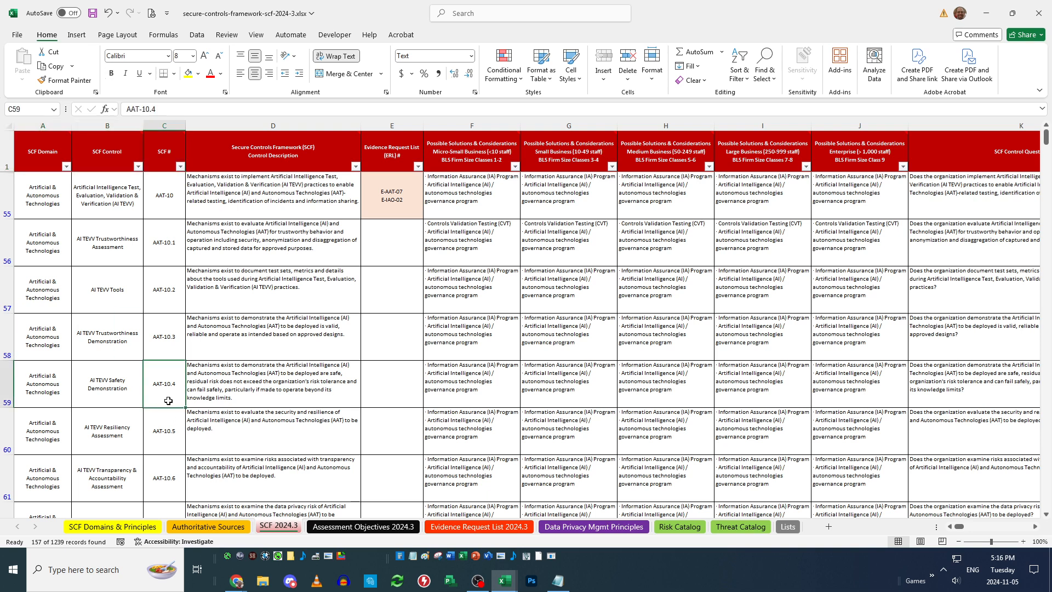
left_click(7, 385)
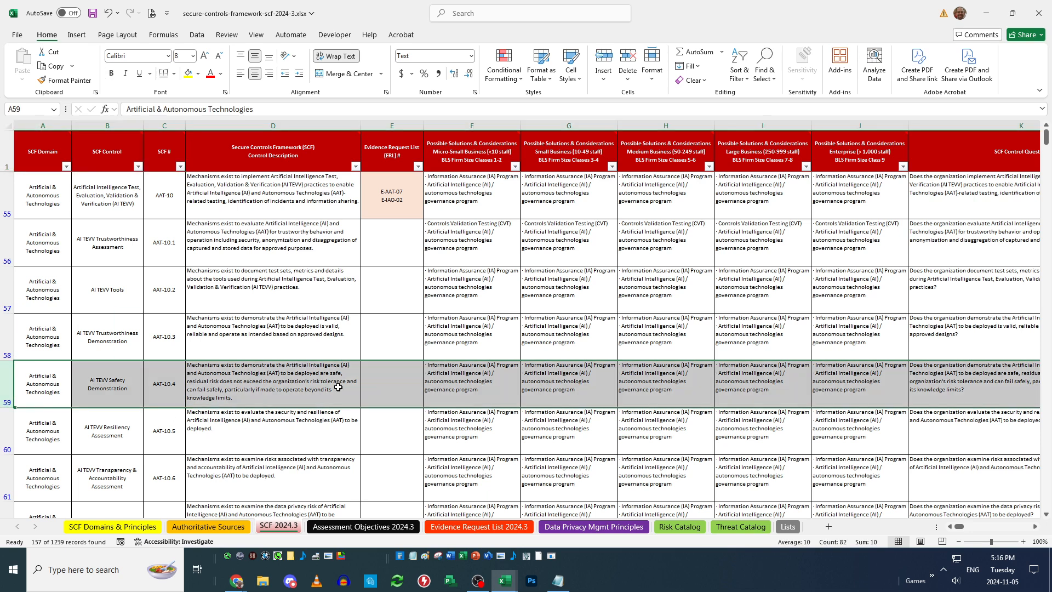
left_click(188, 73)
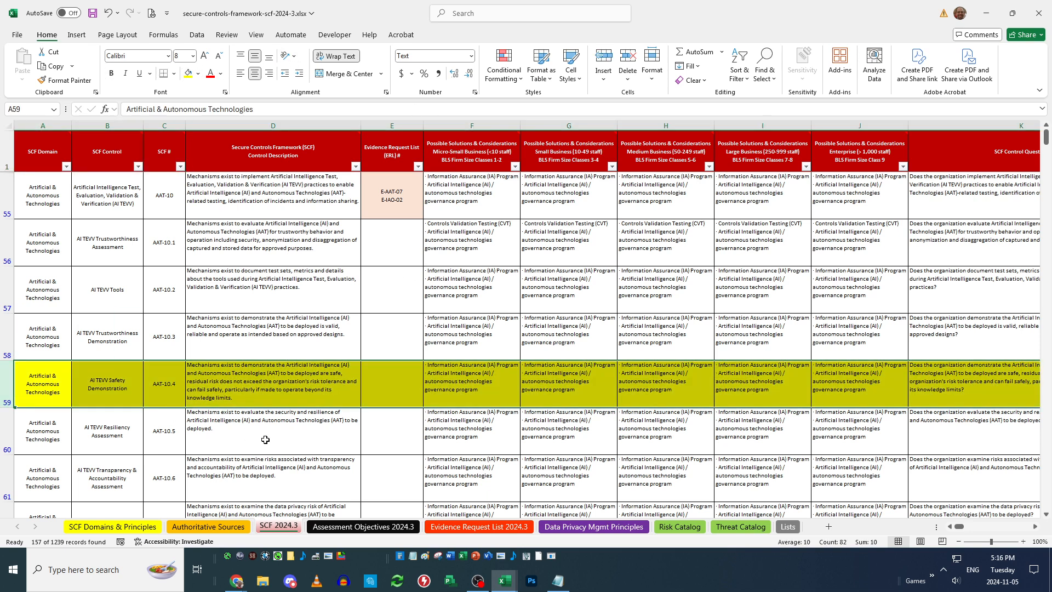
left_click(620, 386)
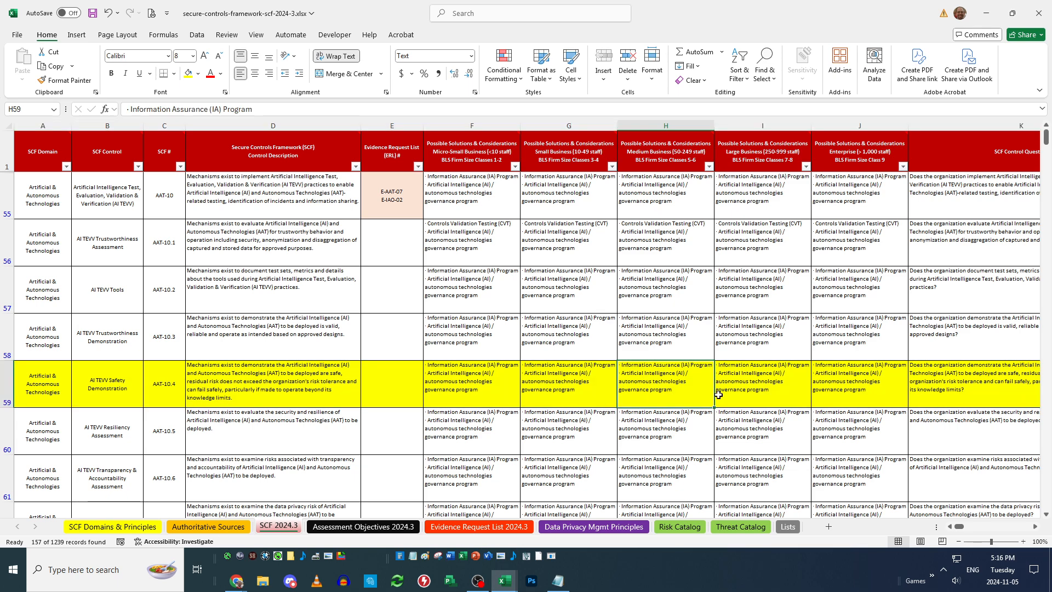
Examine highlighted row 59 across the control weighting, PPTDF, NIST CSF, SCRM, C|P-CMM and framework mapping columns
left_click(1034, 527)
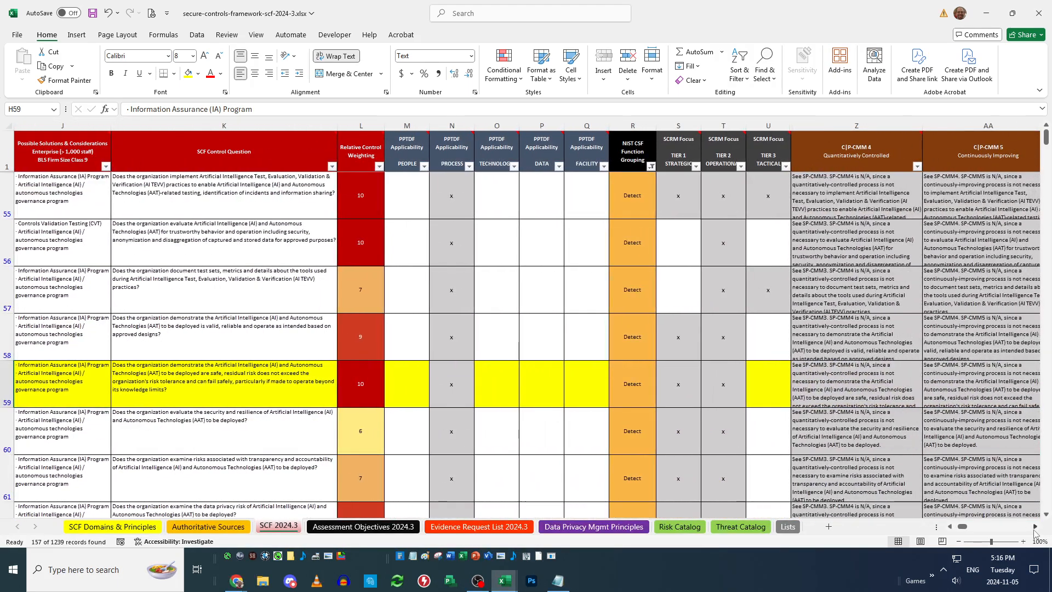
left_click(366, 383)
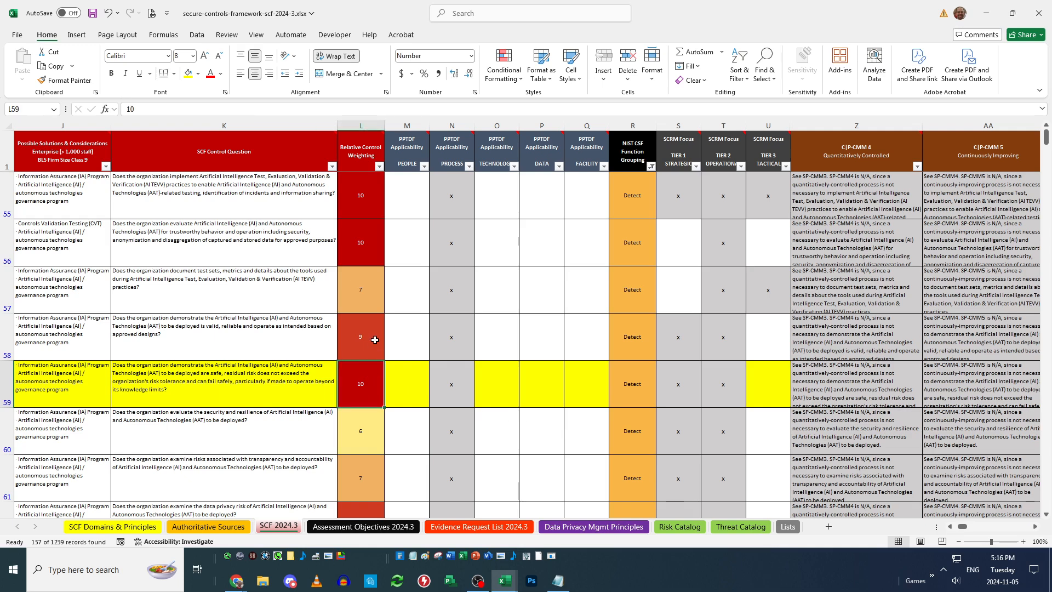
left_click(587, 397)
left_click(738, 391)
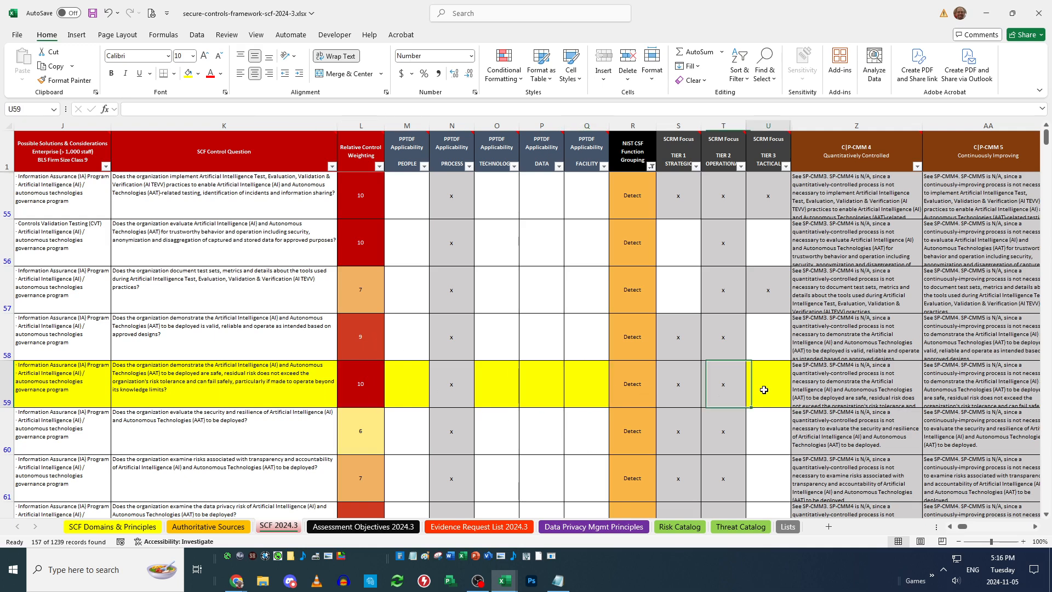
left_click(763, 393)
left_click_drag(1035, 530, 1035, 529)
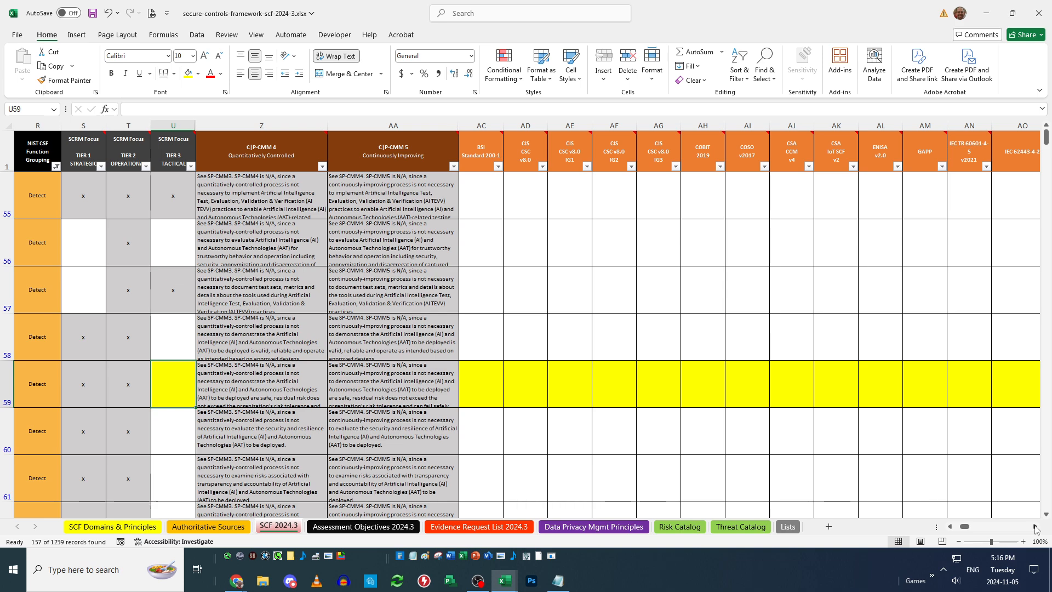
scroll(137, 180, "down", 3)
scroll(156, 216, "up", 3)
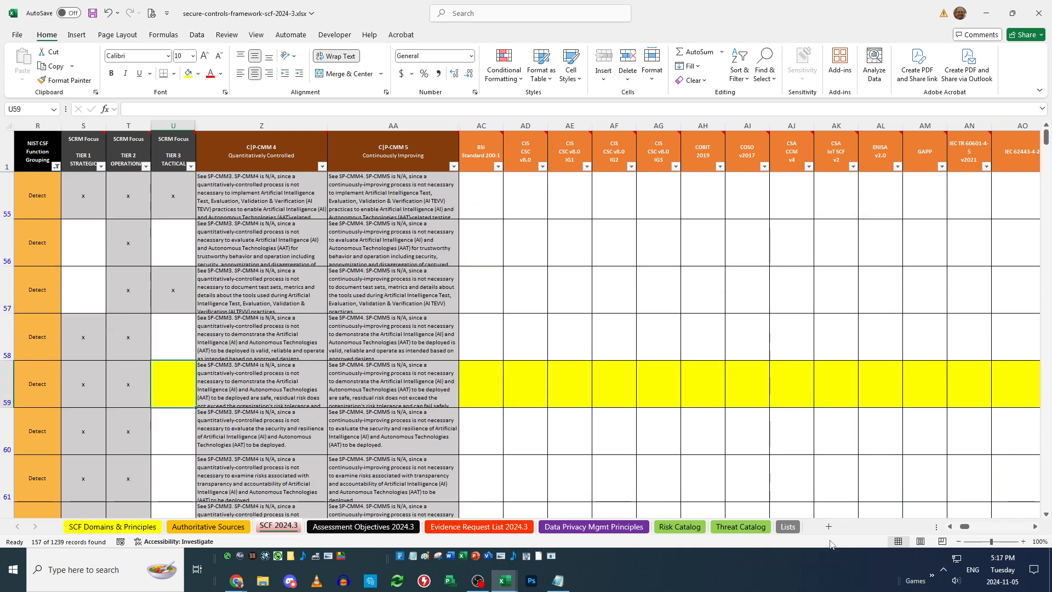
scroll(438, 222, "down", 3)
scroll(438, 222, "up", 3)
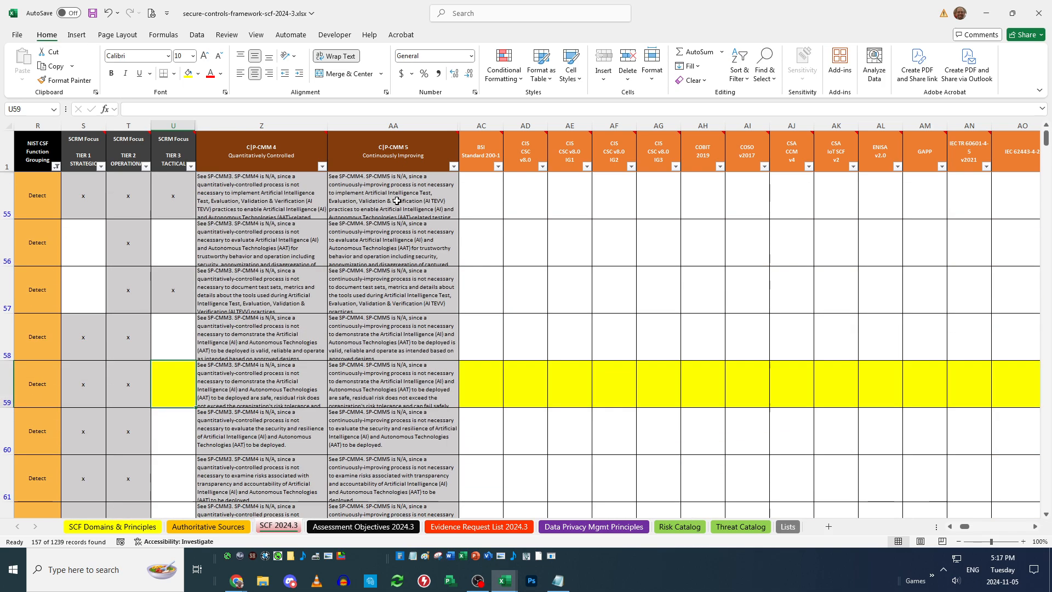
Return to the first columns and examine the SCF Domain, SCF Control and Control Description entries around highlighted row 59
left_click_drag(964, 527, 954, 527)
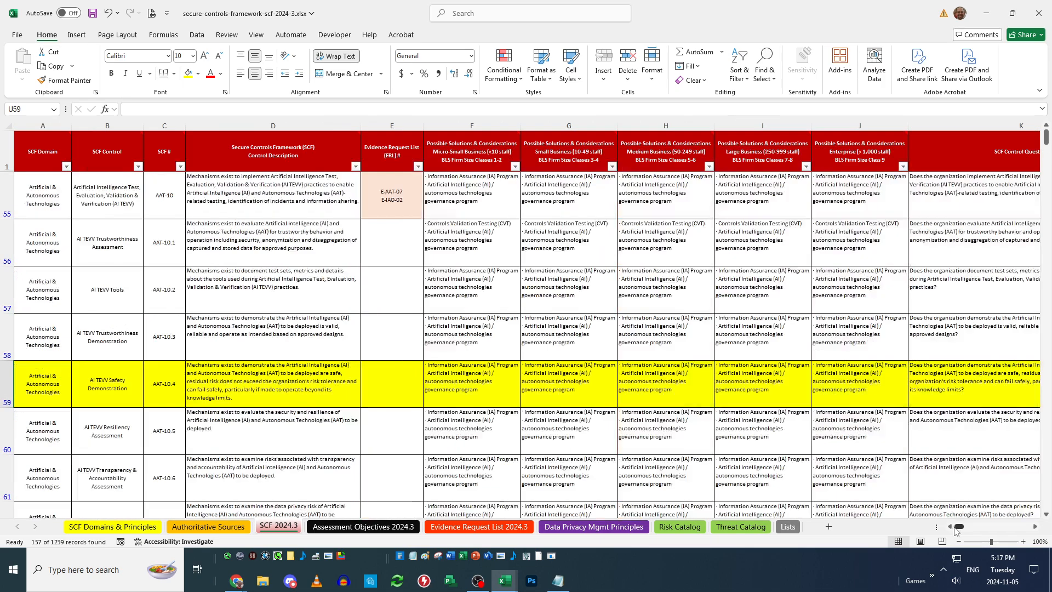
left_click_drag(31, 195, 46, 425)
left_click(51, 193)
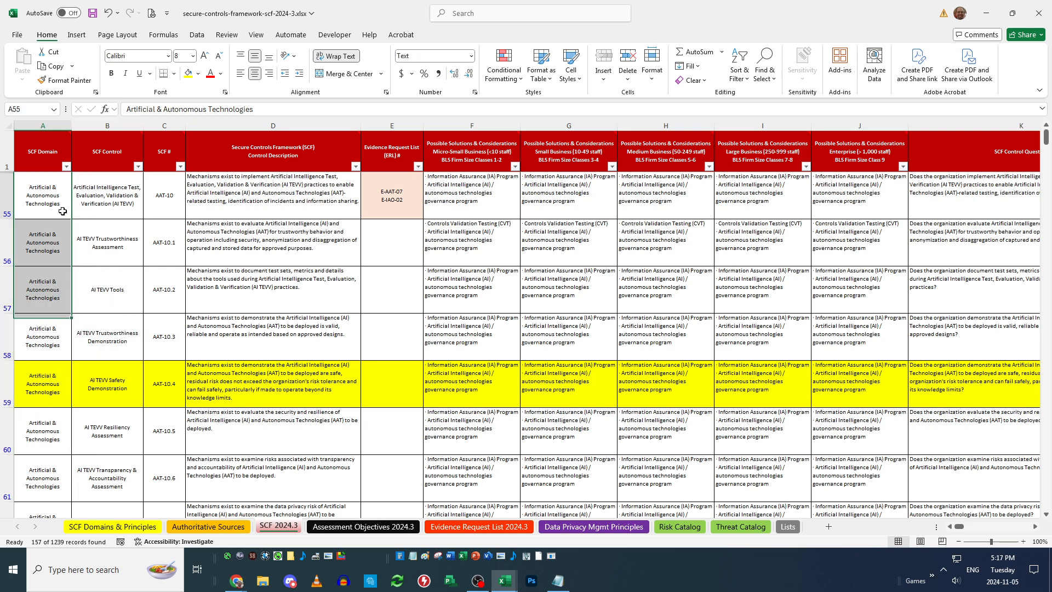
scroll(91, 179, "down", 3)
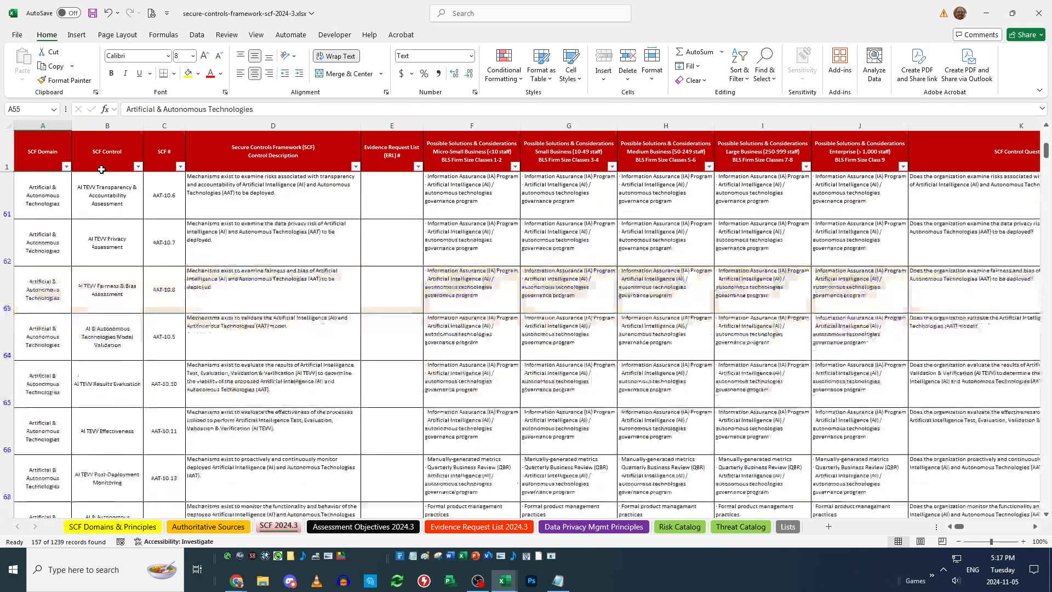
scroll(91, 179, "up", 3)
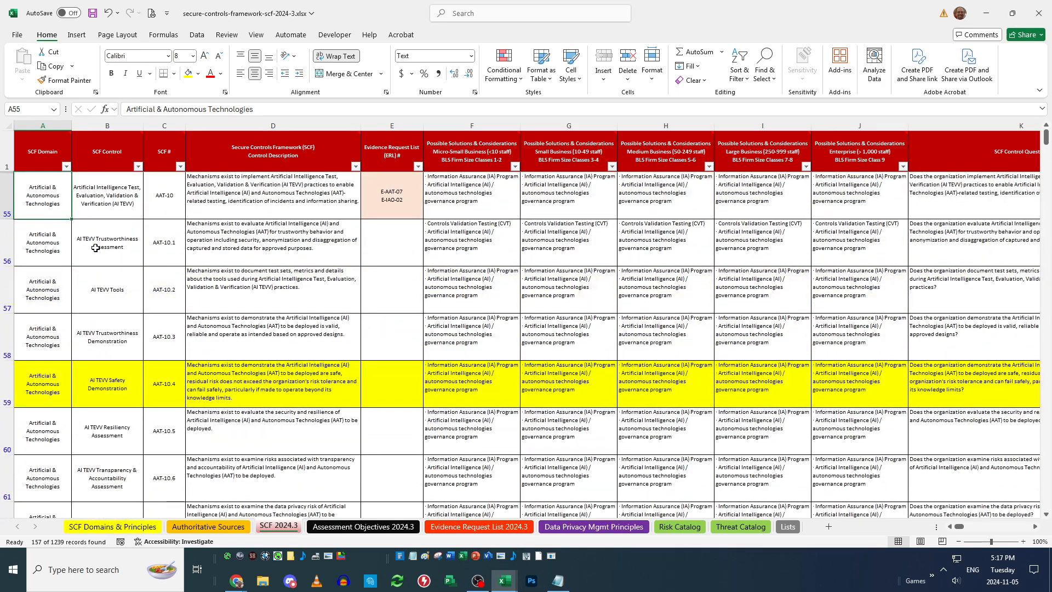
left_click_drag(70, 255, 119, 240)
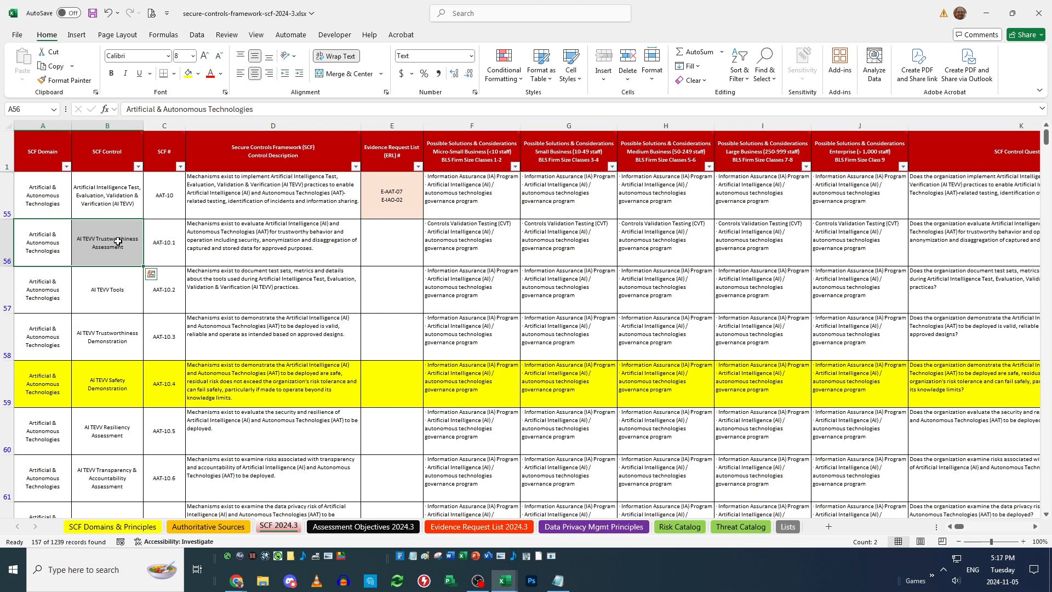
left_click(201, 288)
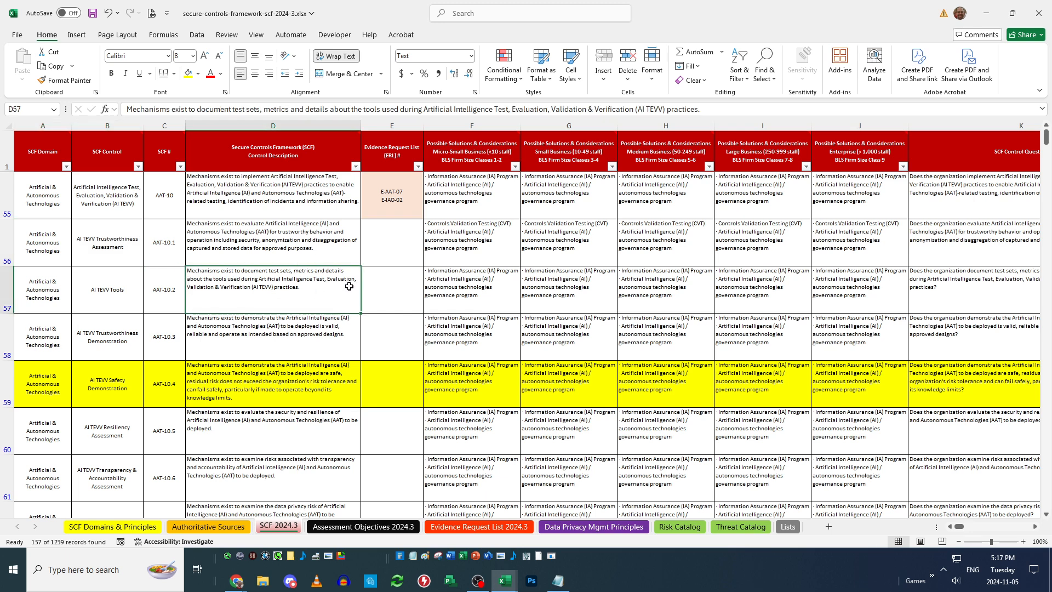
Move the active cell around the Possible Solutions & Considerations columns between rows 55 and 59
left_click(701, 311)
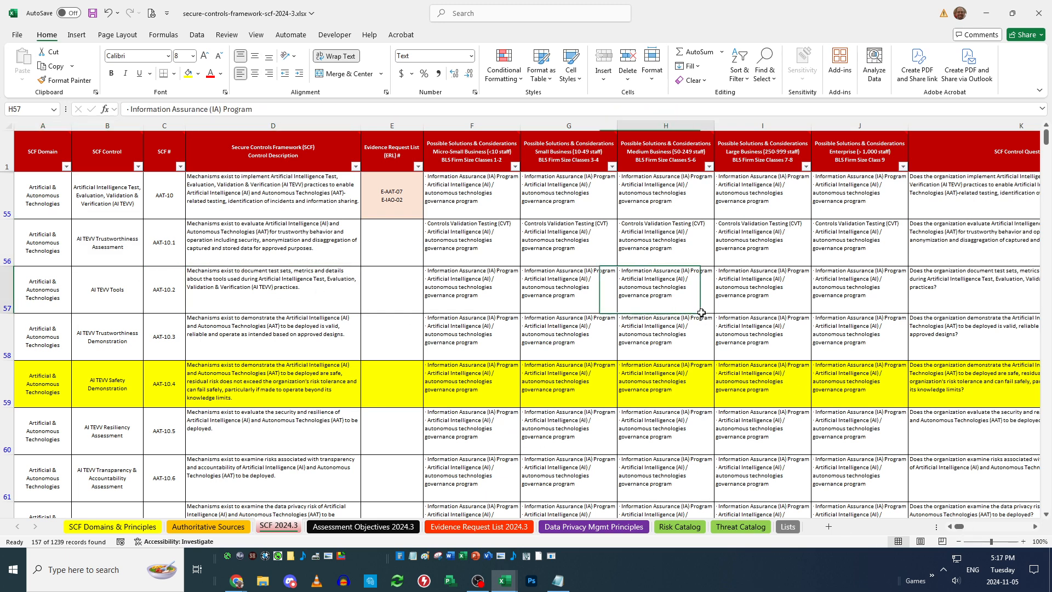
key("Down")
key("Down")
key("Left")
key("Up")
key("Up")
key("Up")
key("Up")
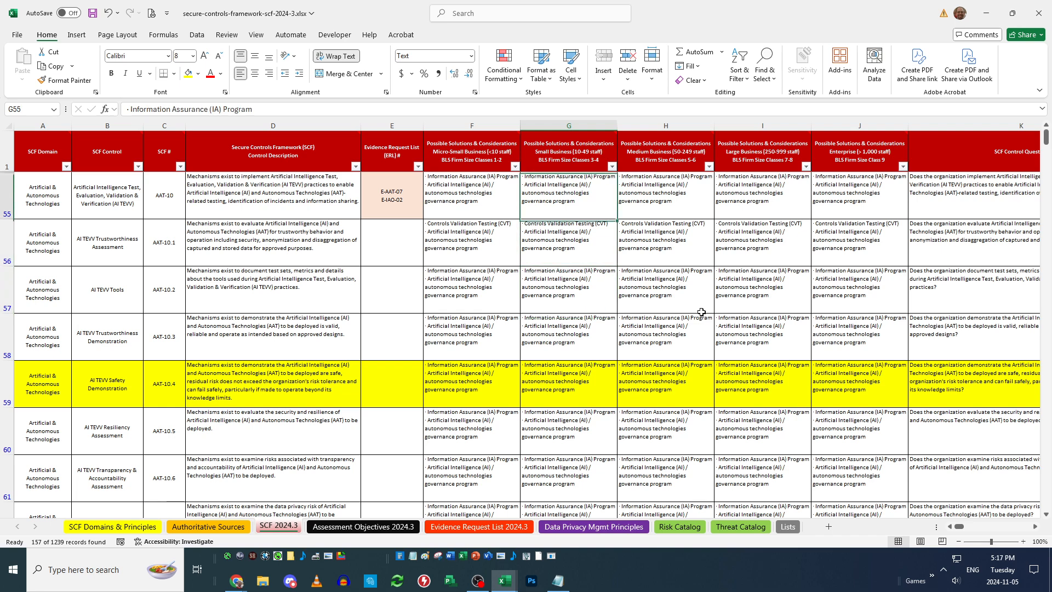
key("Right")
key("Right")
key("Right")
key("Down")
key("Down")
key("Left")
key("Left")
key("Down")
key("Down")
key("Right")
key("Right")
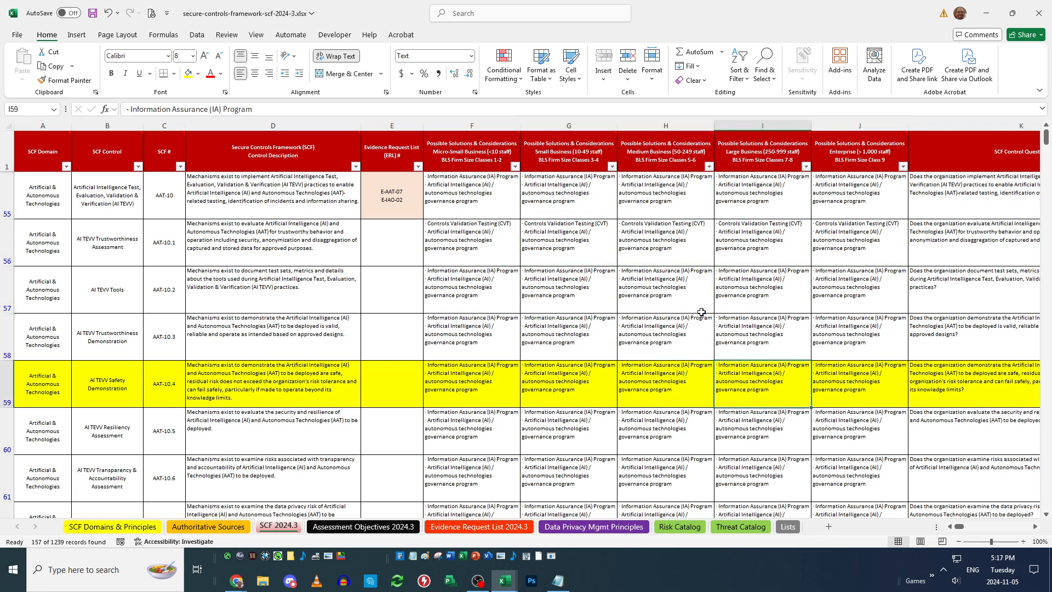
key("Up")
key("Left")
key("Left")
key("Right")
key("Right")
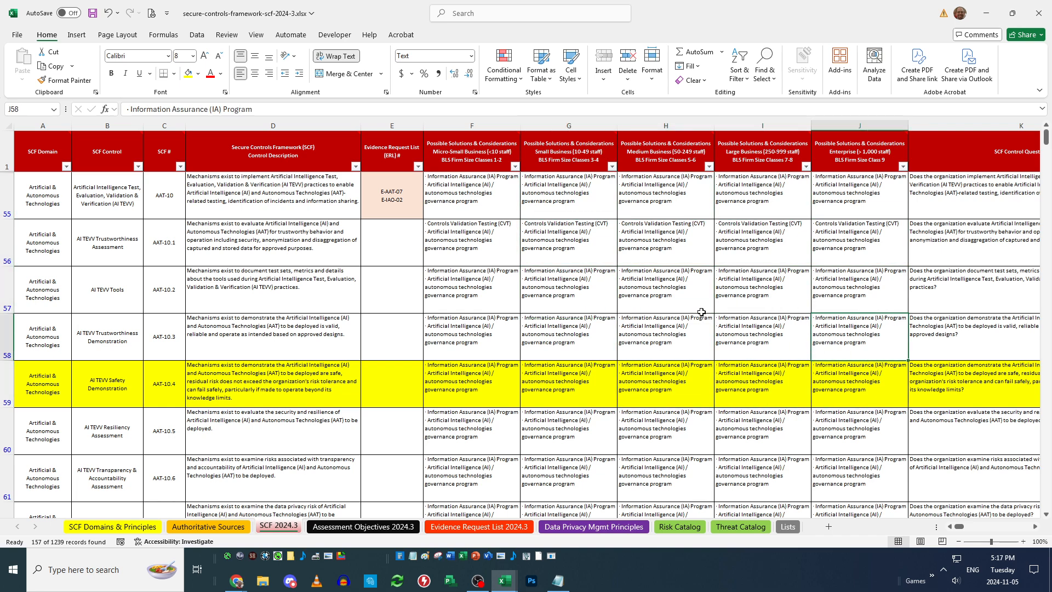
Go to the ISO 27002 v2013 mapping column and examine its full list of filter values, then dismiss the list without filtering
left_click_drag(958, 526, 966, 527)
left_click(781, 252)
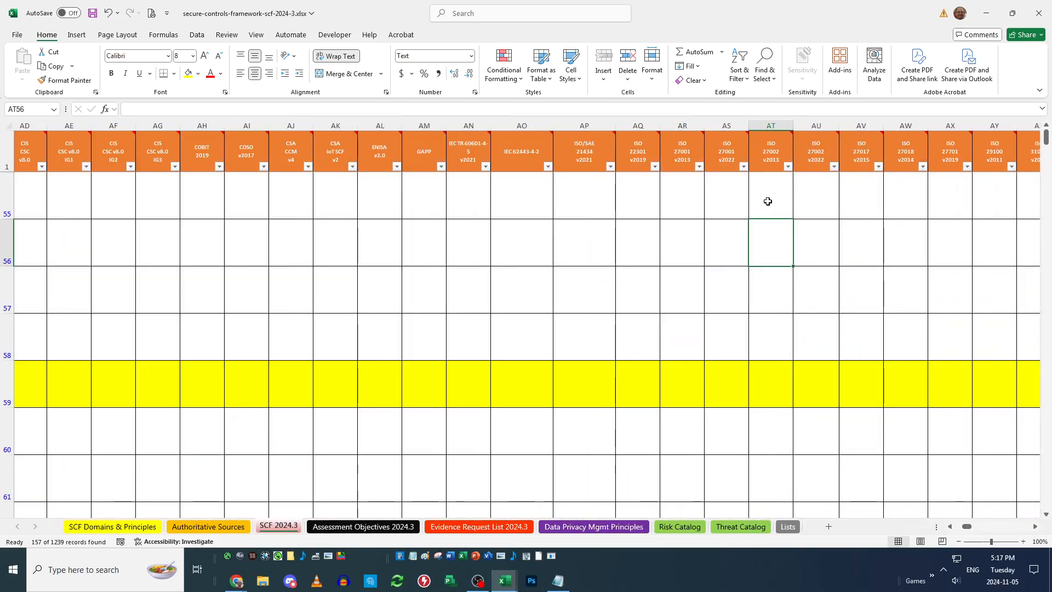
mouse_move(766, 202)
left_mouse_down()
mouse_move(775, 441)
mouse_move(772, 191)
left_mouse_up()
left_click_drag(772, 288, 772, 324)
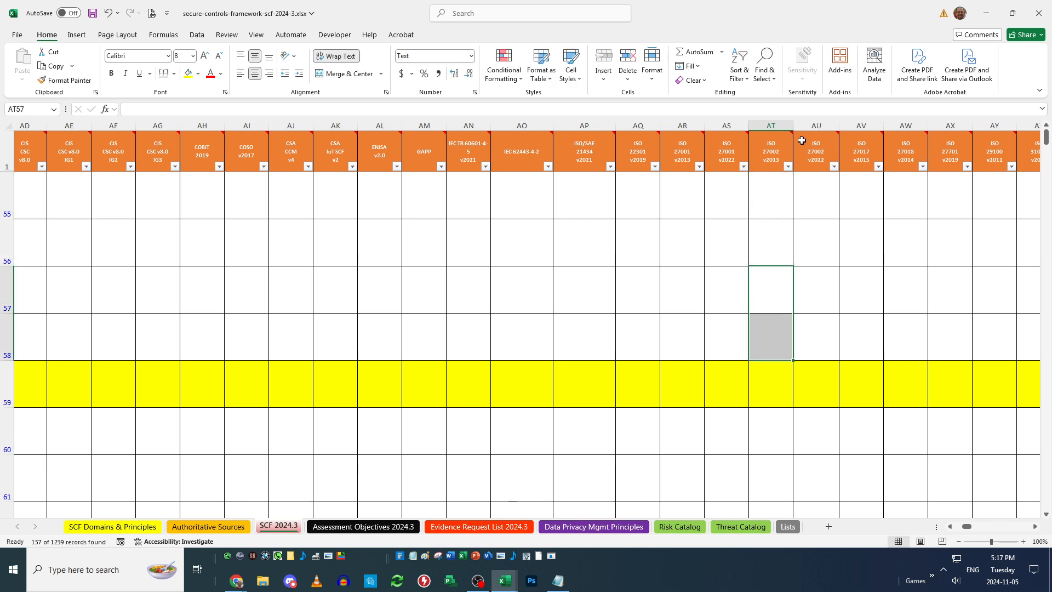
left_click(788, 167)
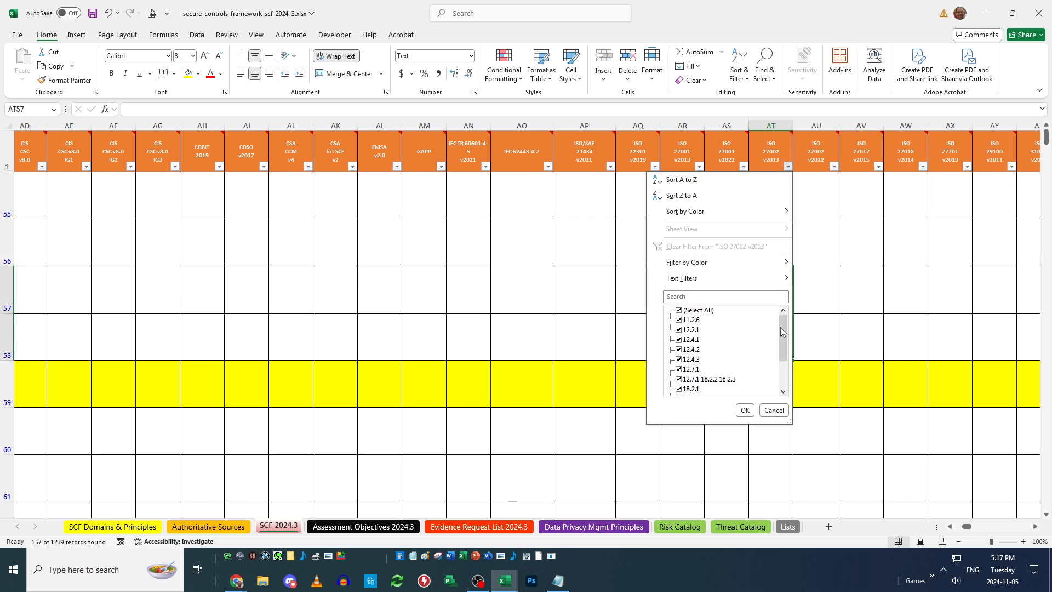
left_click_drag(785, 336, 783, 366)
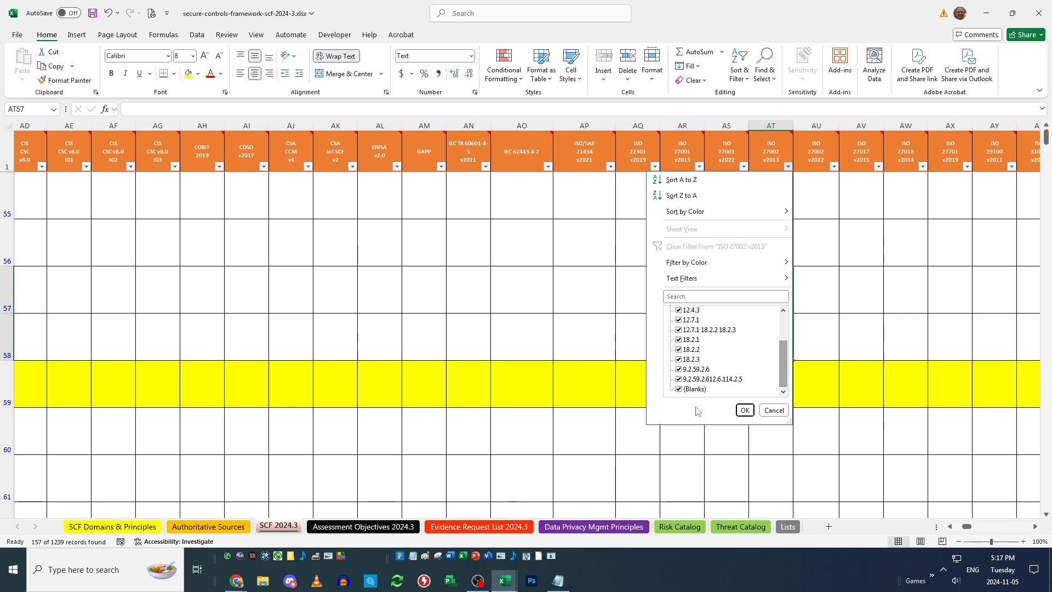
left_click(771, 409)
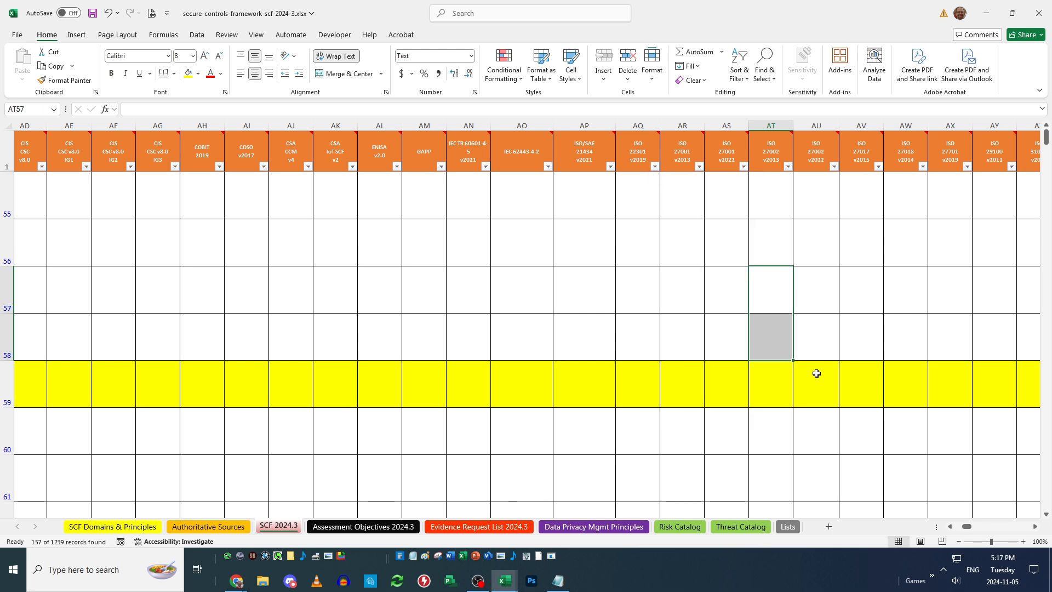
Jump down the ISO 27002 v2013 column from row 56 to its filled cells and examine the block of mappings around rows 263 to 267
left_click(789, 233)
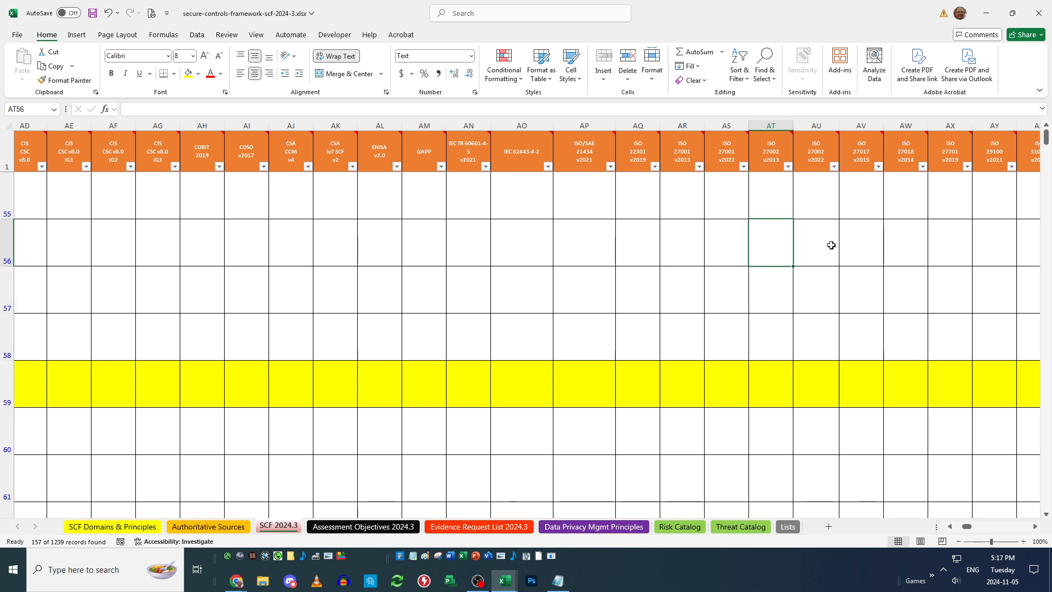
key("ctrl+Down")
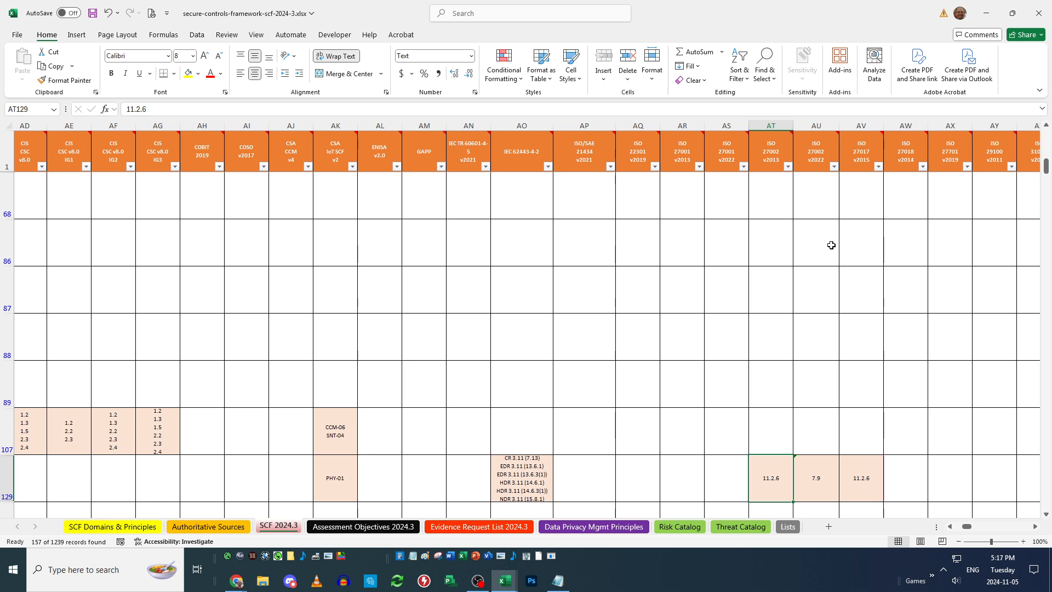
key("ctrl+Down")
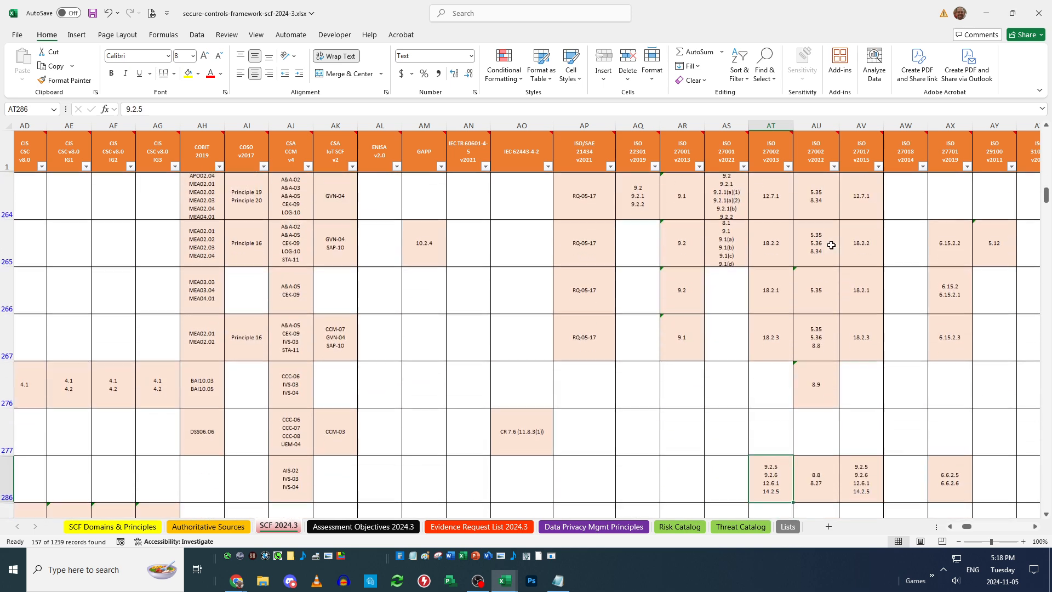
key("ctrl+Up")
scroll(831, 245, "up", 3)
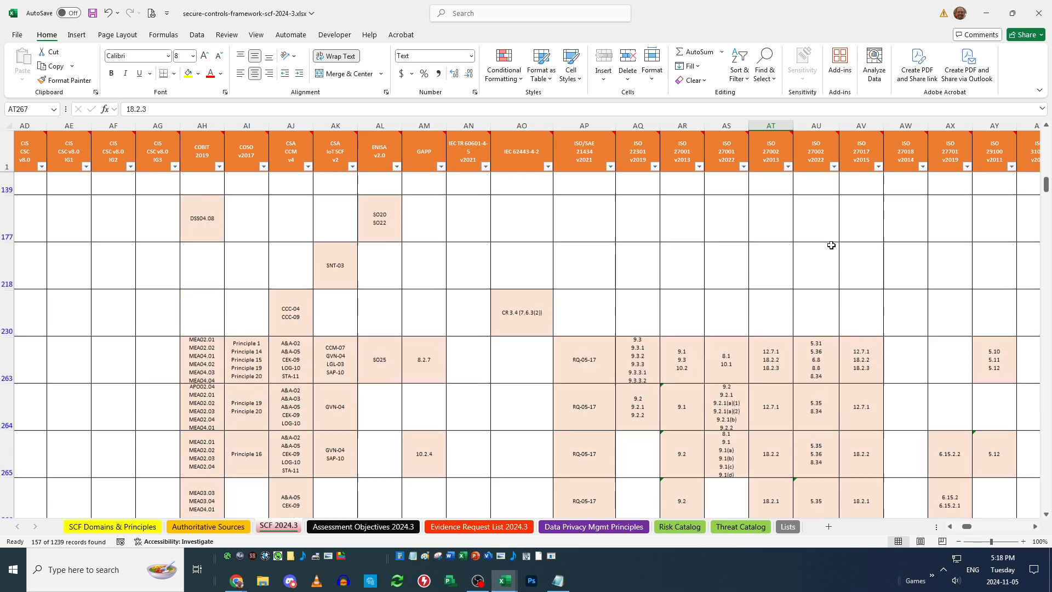
scroll(831, 244, "down", 1)
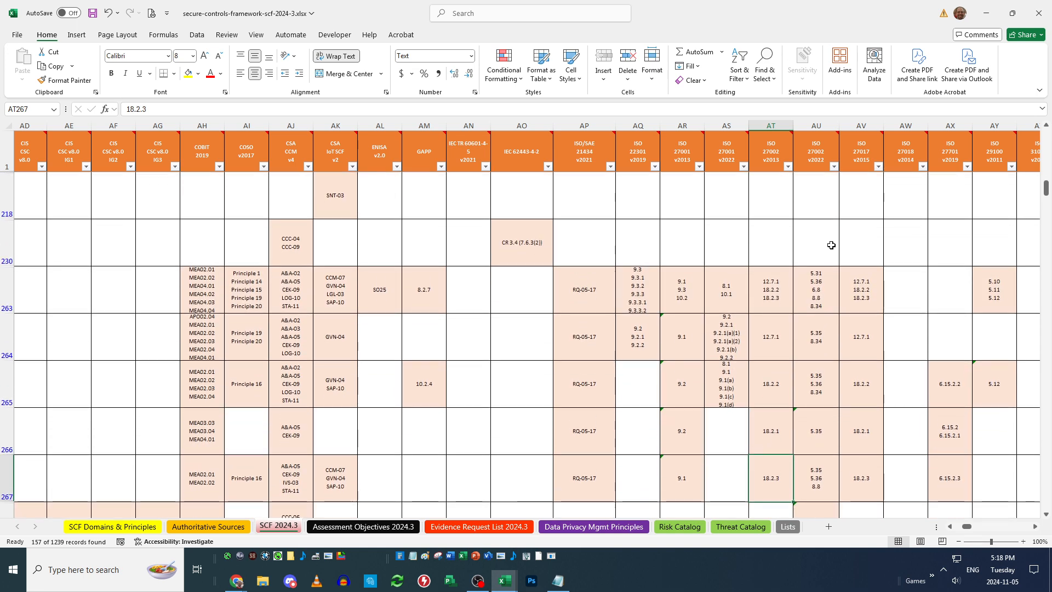
Review the ISO 27002 v2013 mappings cell by cell upward from row 267 to row 129
key("Up")
key("Up")
key("Up")
key("Up")
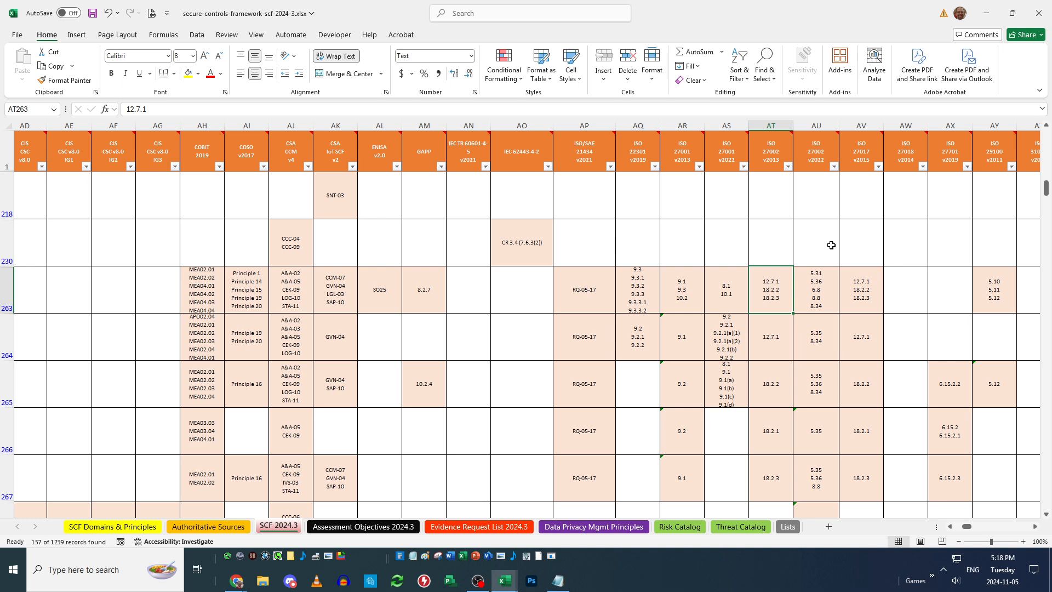
key("Up")
key("Up")
key("Up")
key("Up")
key("Up")
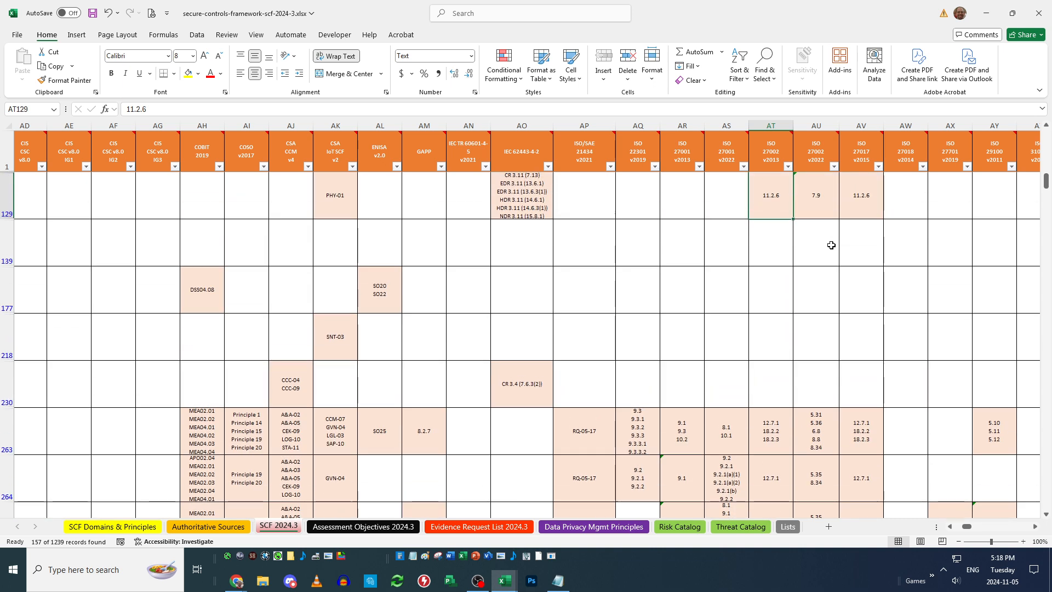
Review the ISO 27002 v2013 mappings cell by cell back down from row 129 to row 267
key("Down")
key("Down")
key("Down")
key("Down")
key("Down")
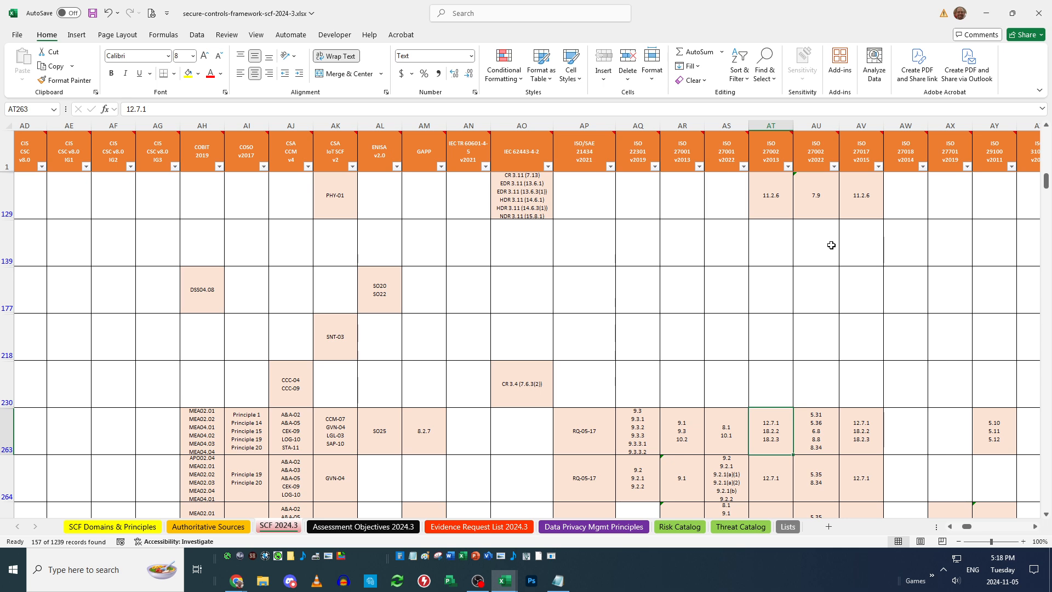
key("Down")
key("Down")
key("Down")
key("Down")
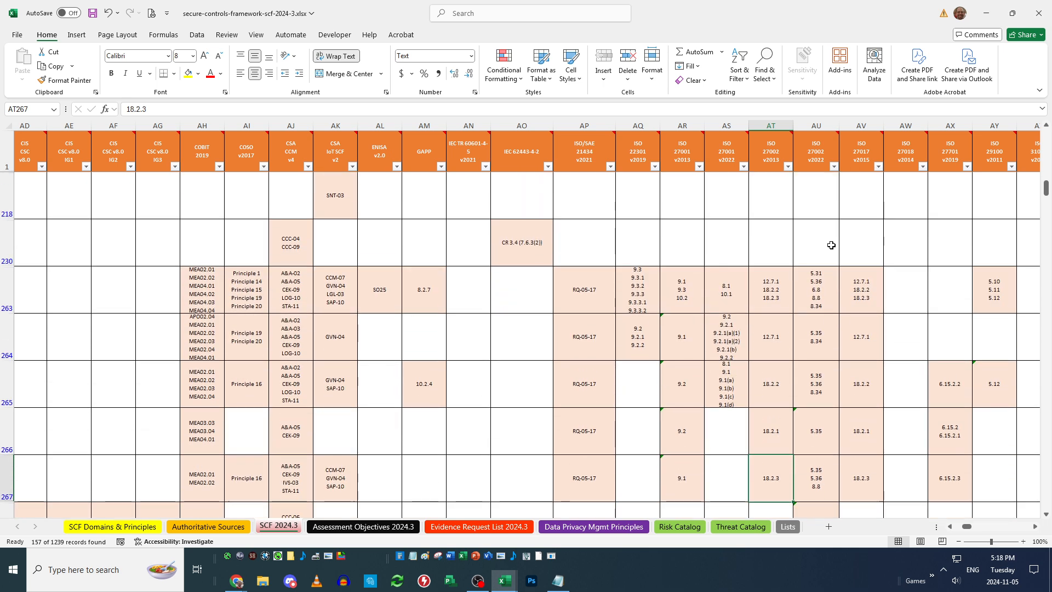